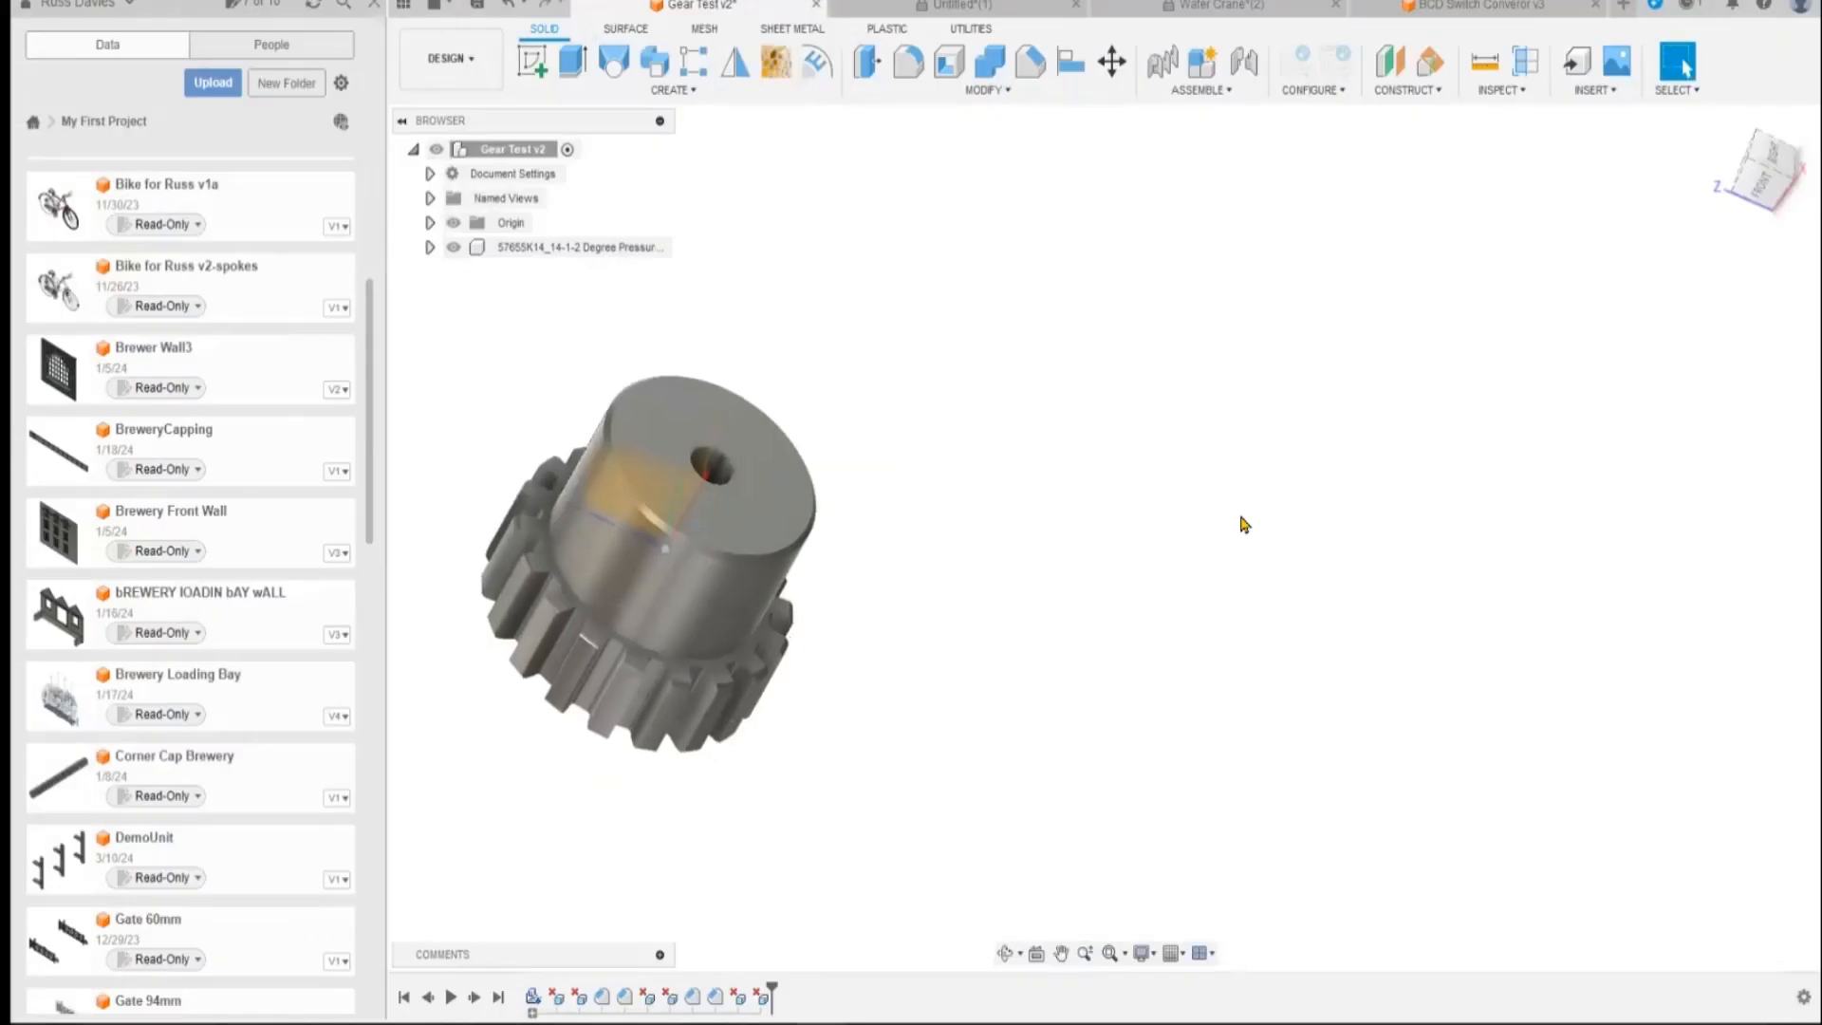
Open the McMaster-Carr component catalog, search for "gears", and filter the products to the Gear component type.
left_click(1584, 90)
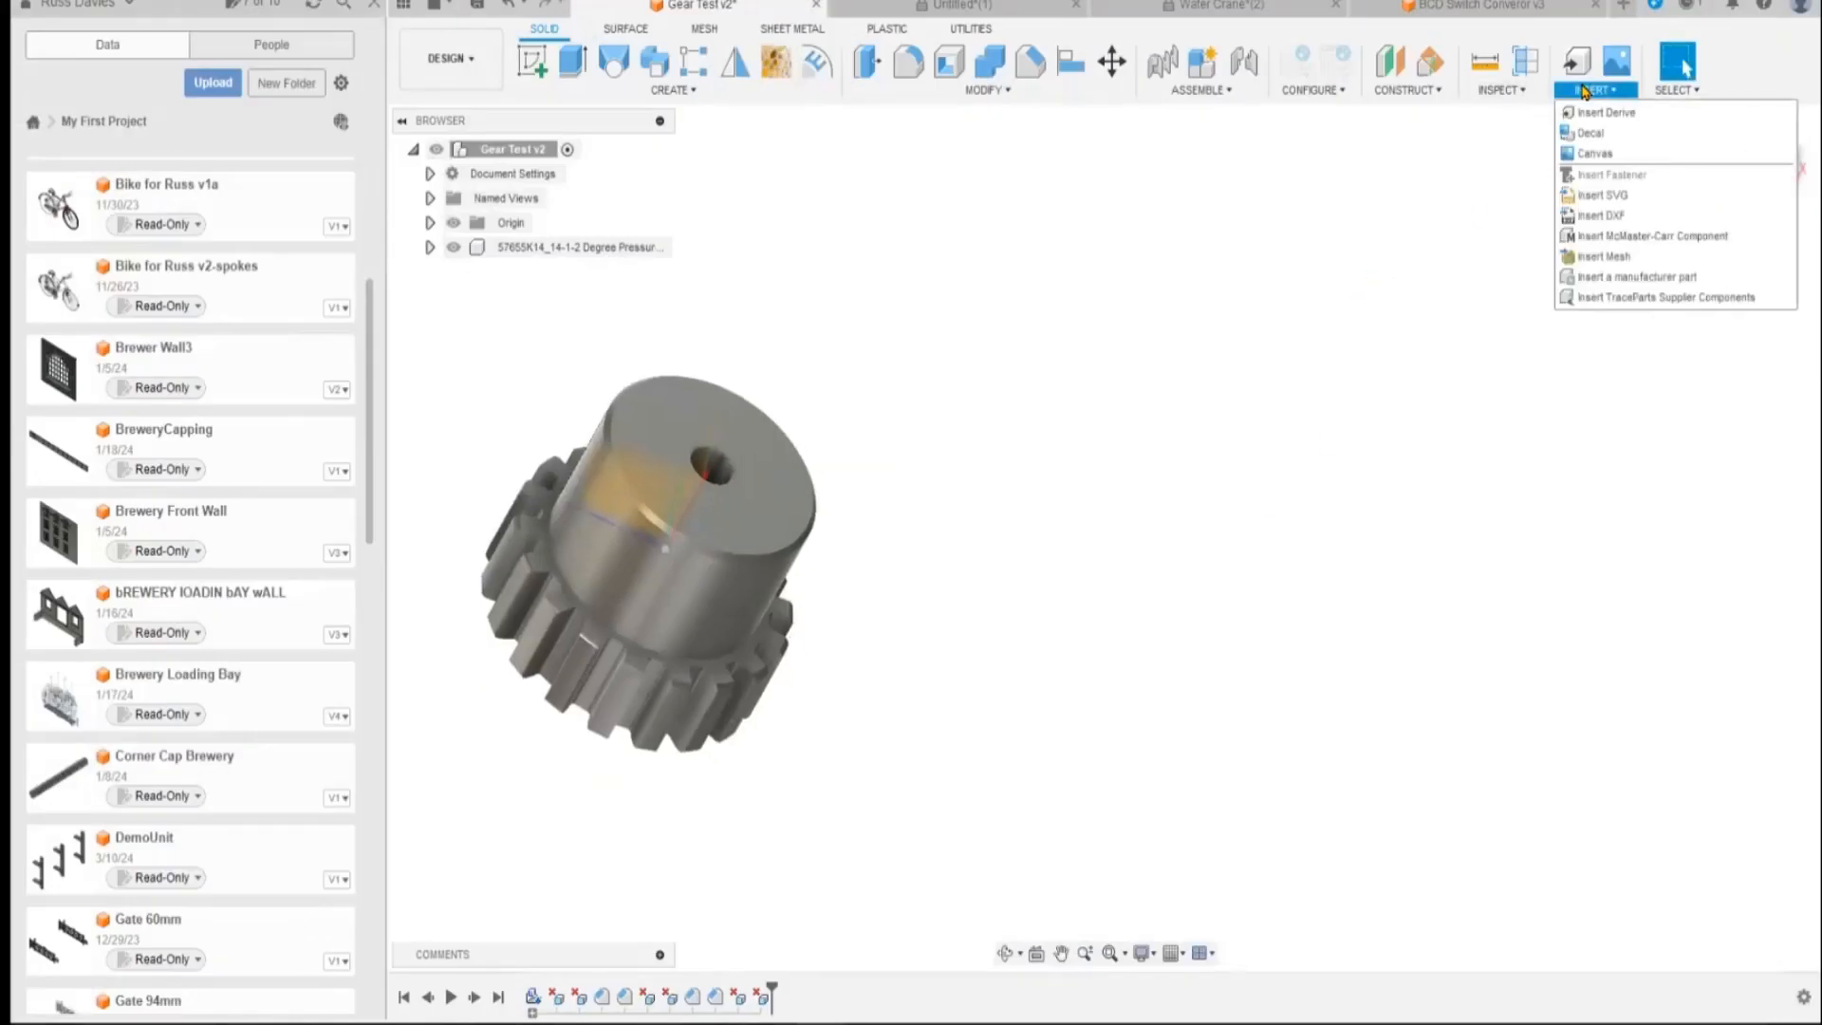
left_click(1647, 243)
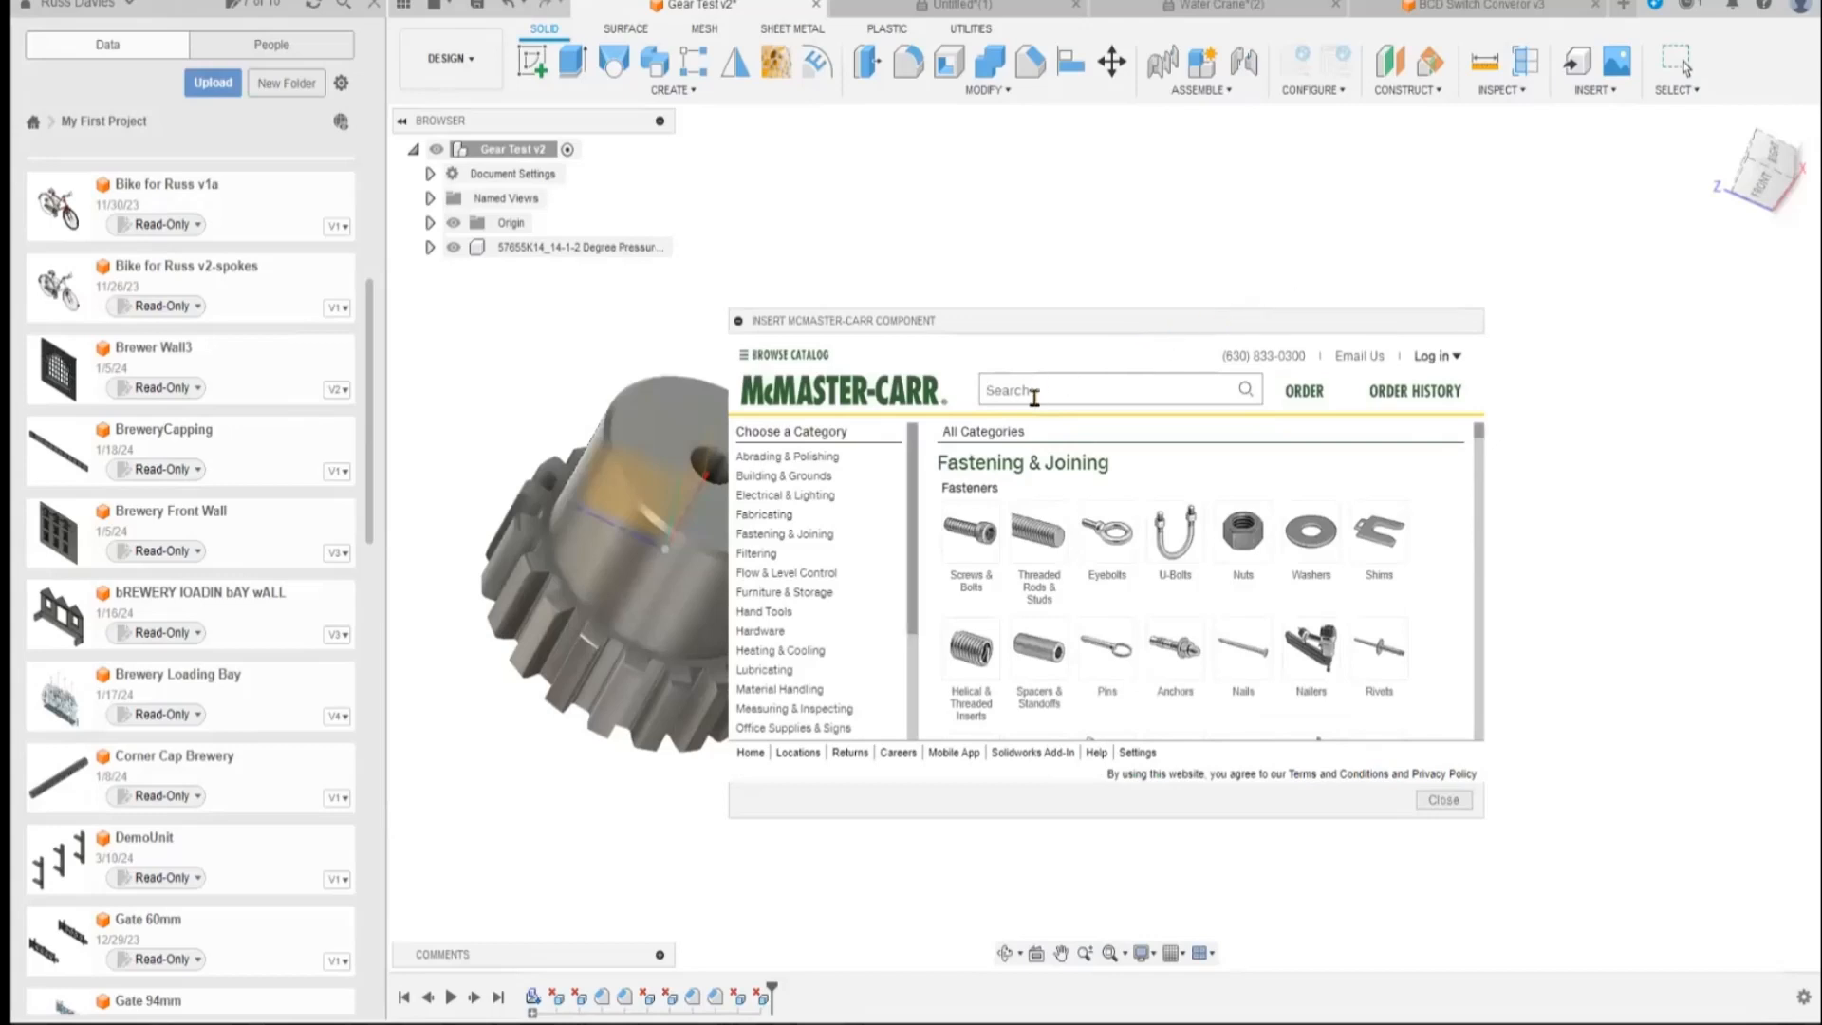
type("gears")
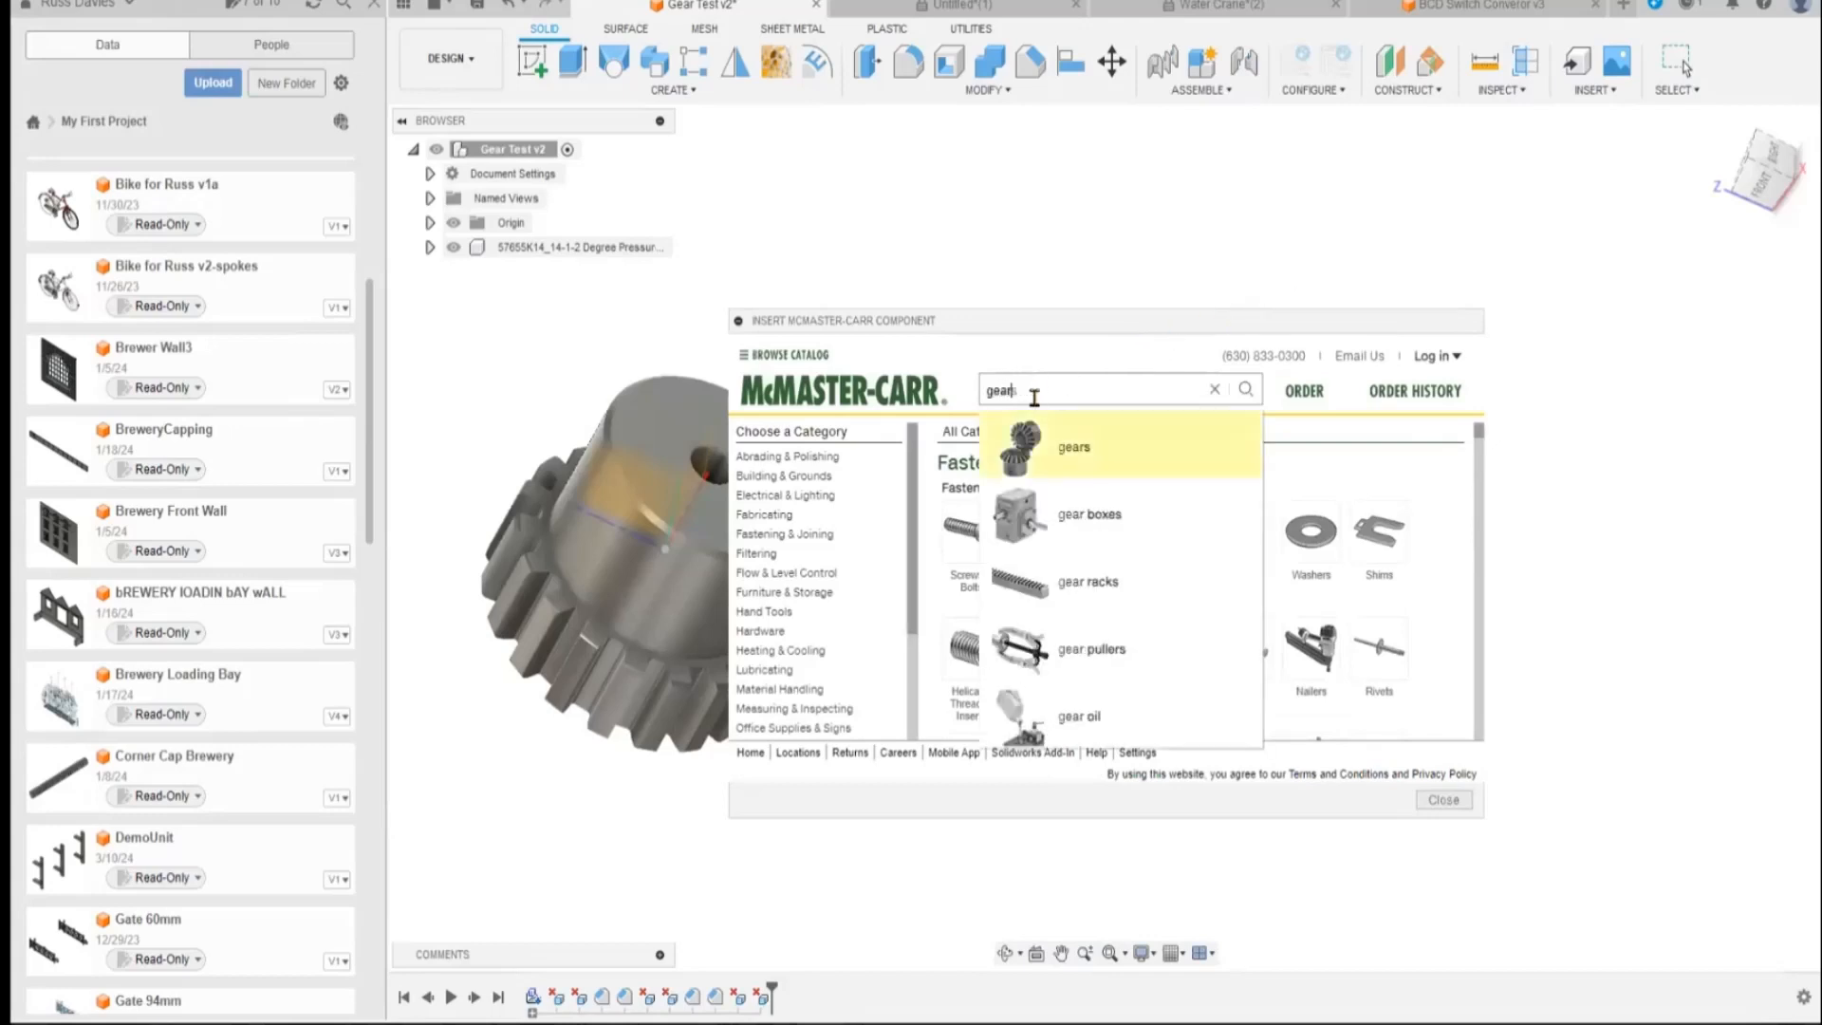
key("Return")
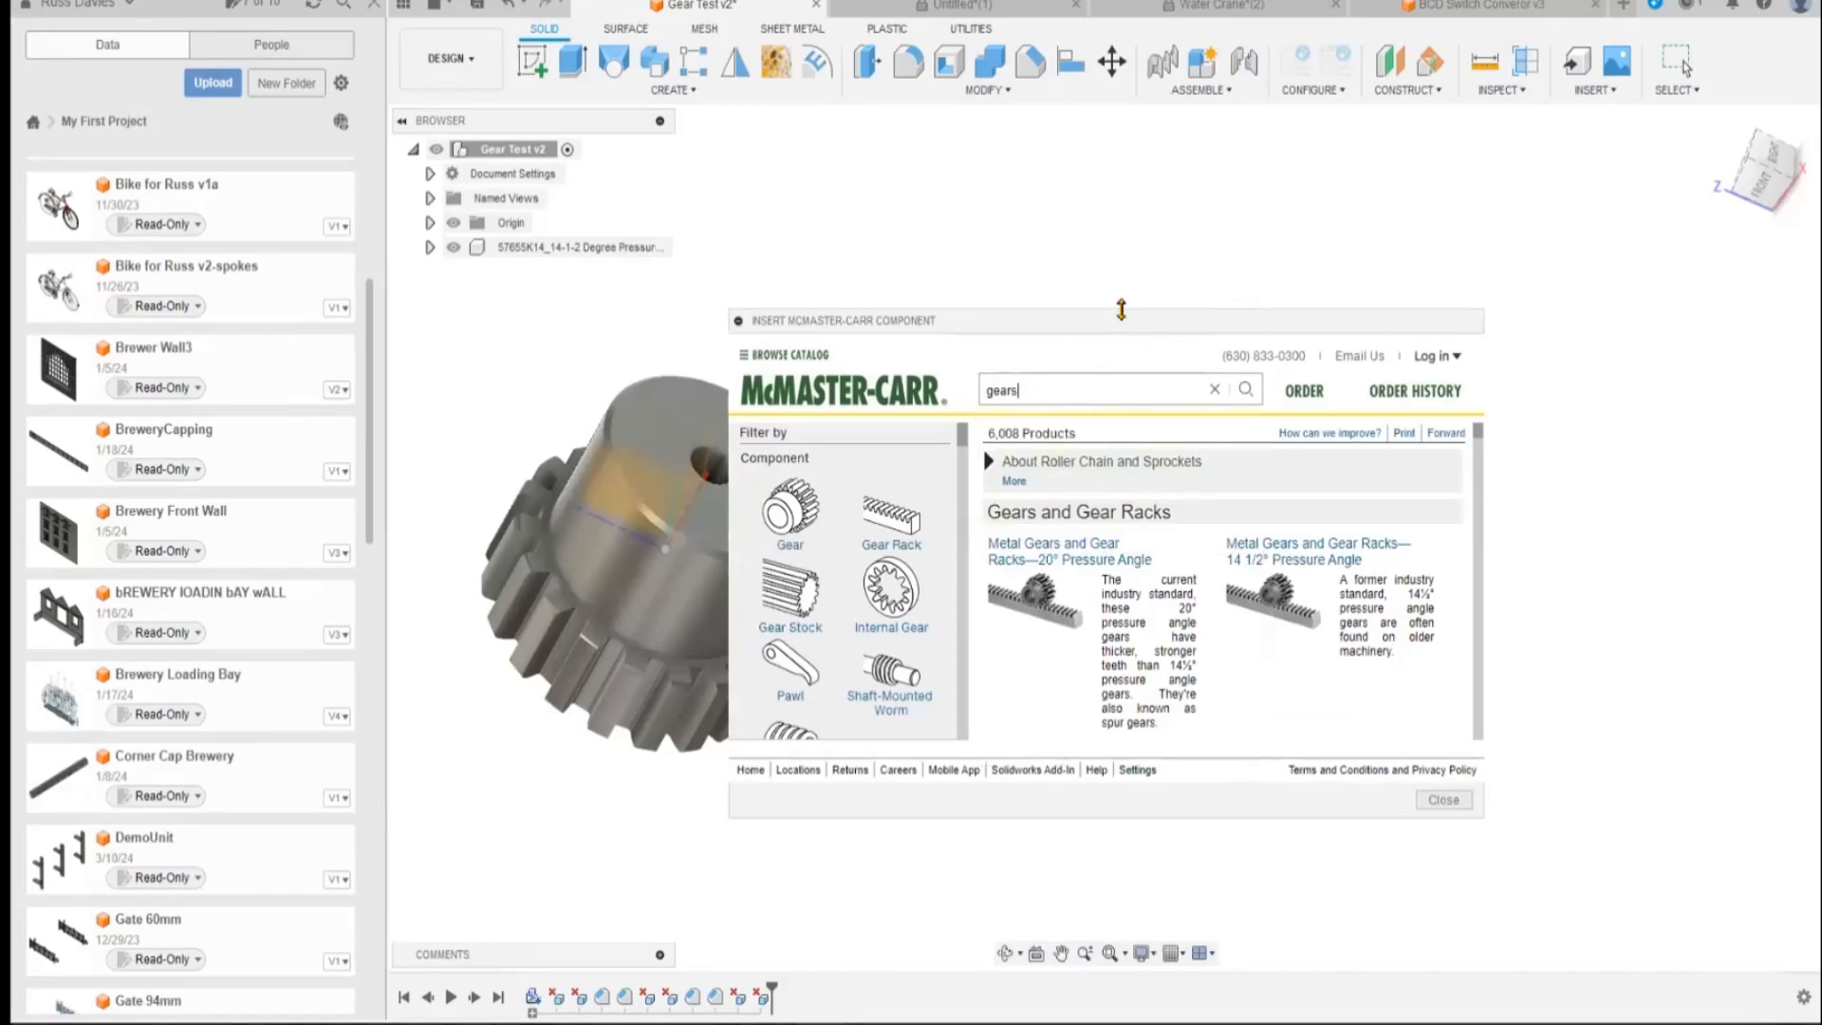
left_click_drag(1122, 332, 1284, 196)
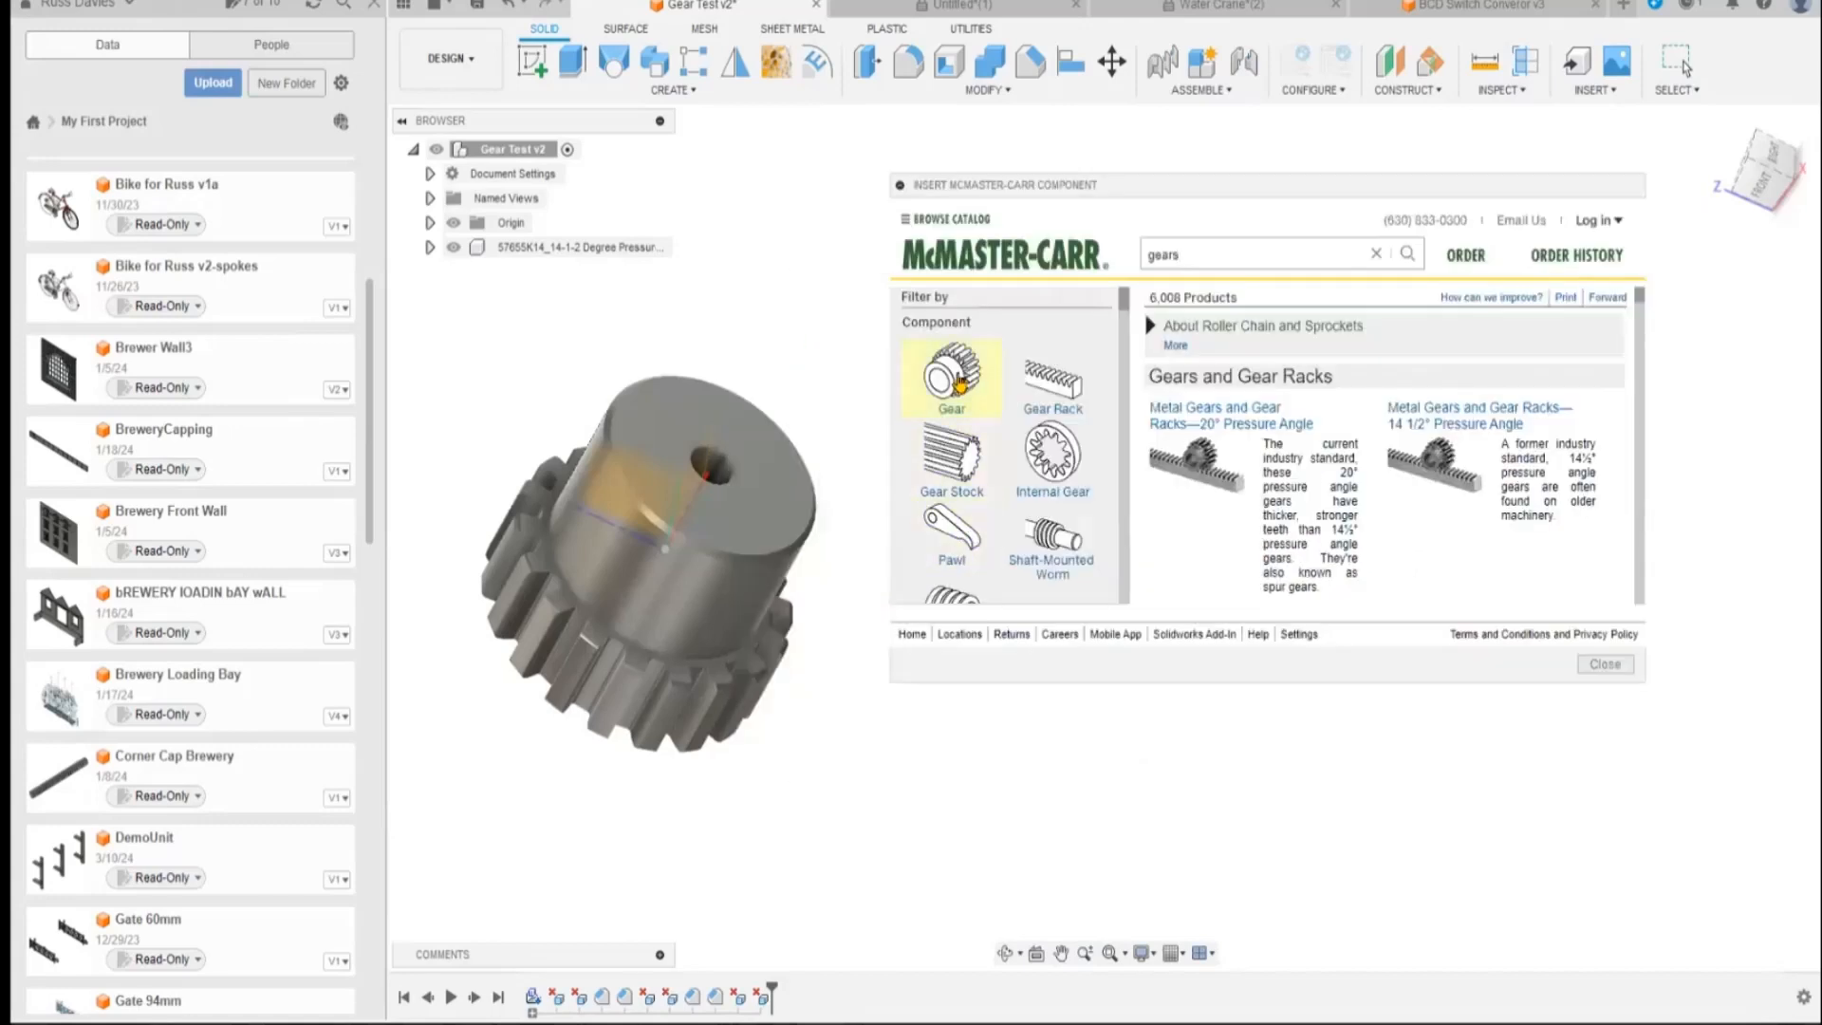
left_click(953, 373)
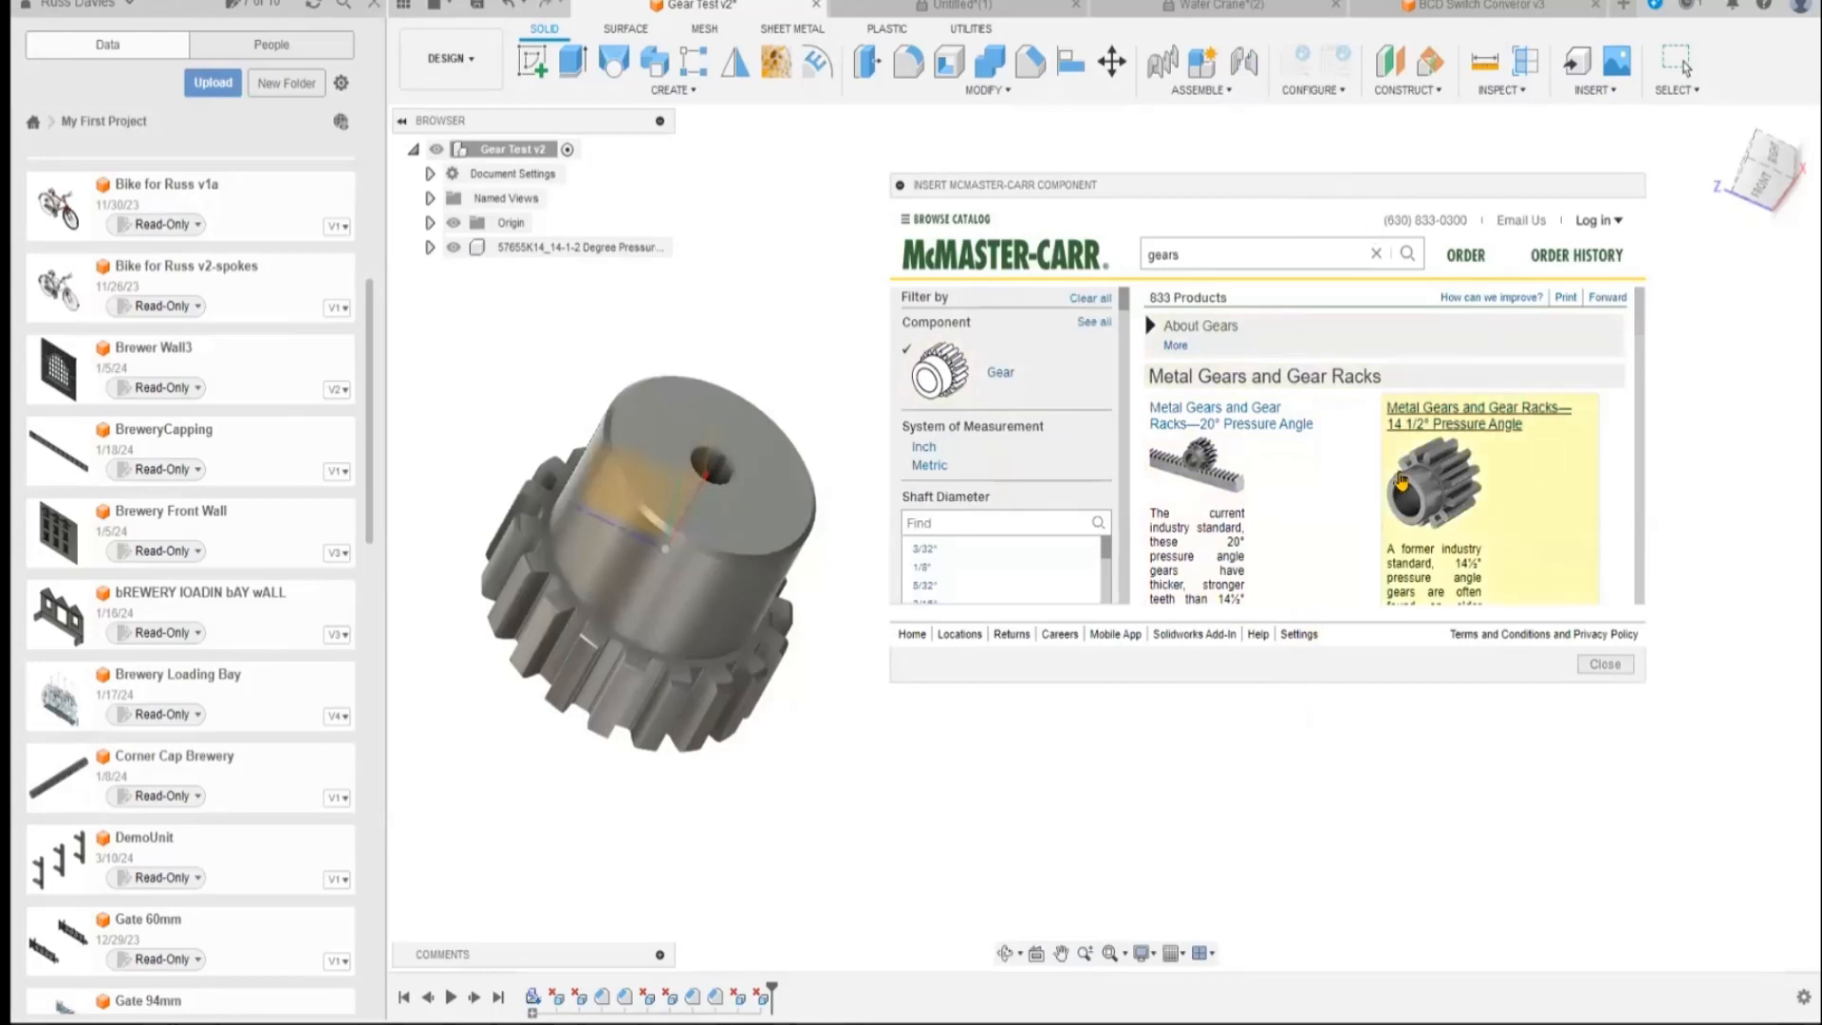
Browse the gear categories and open the product table for metal gears with a 14 1/2° pressure angle.
scroll(1275, 478, "down", 2)
scroll(1275, 477, "up", 1)
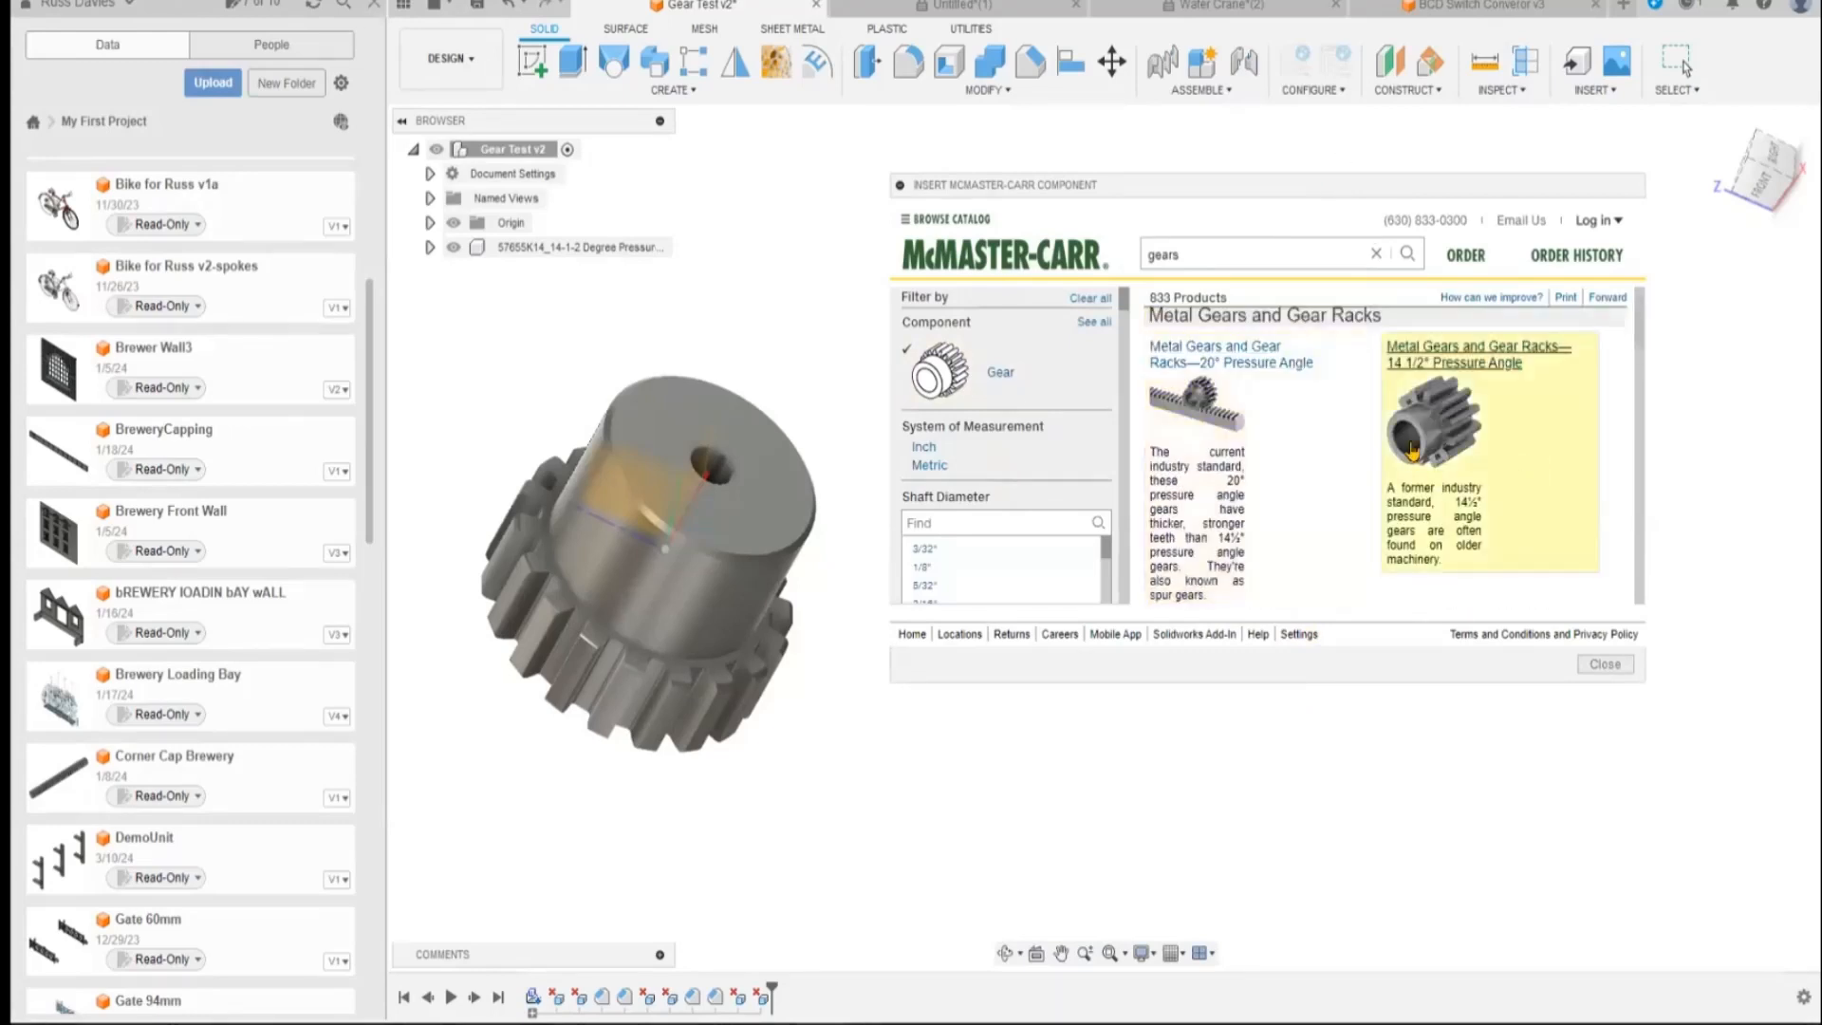
scroll(1433, 463, "down", 2)
scroll(1436, 462, "up", 2)
scroll(1255, 479, "down", 4)
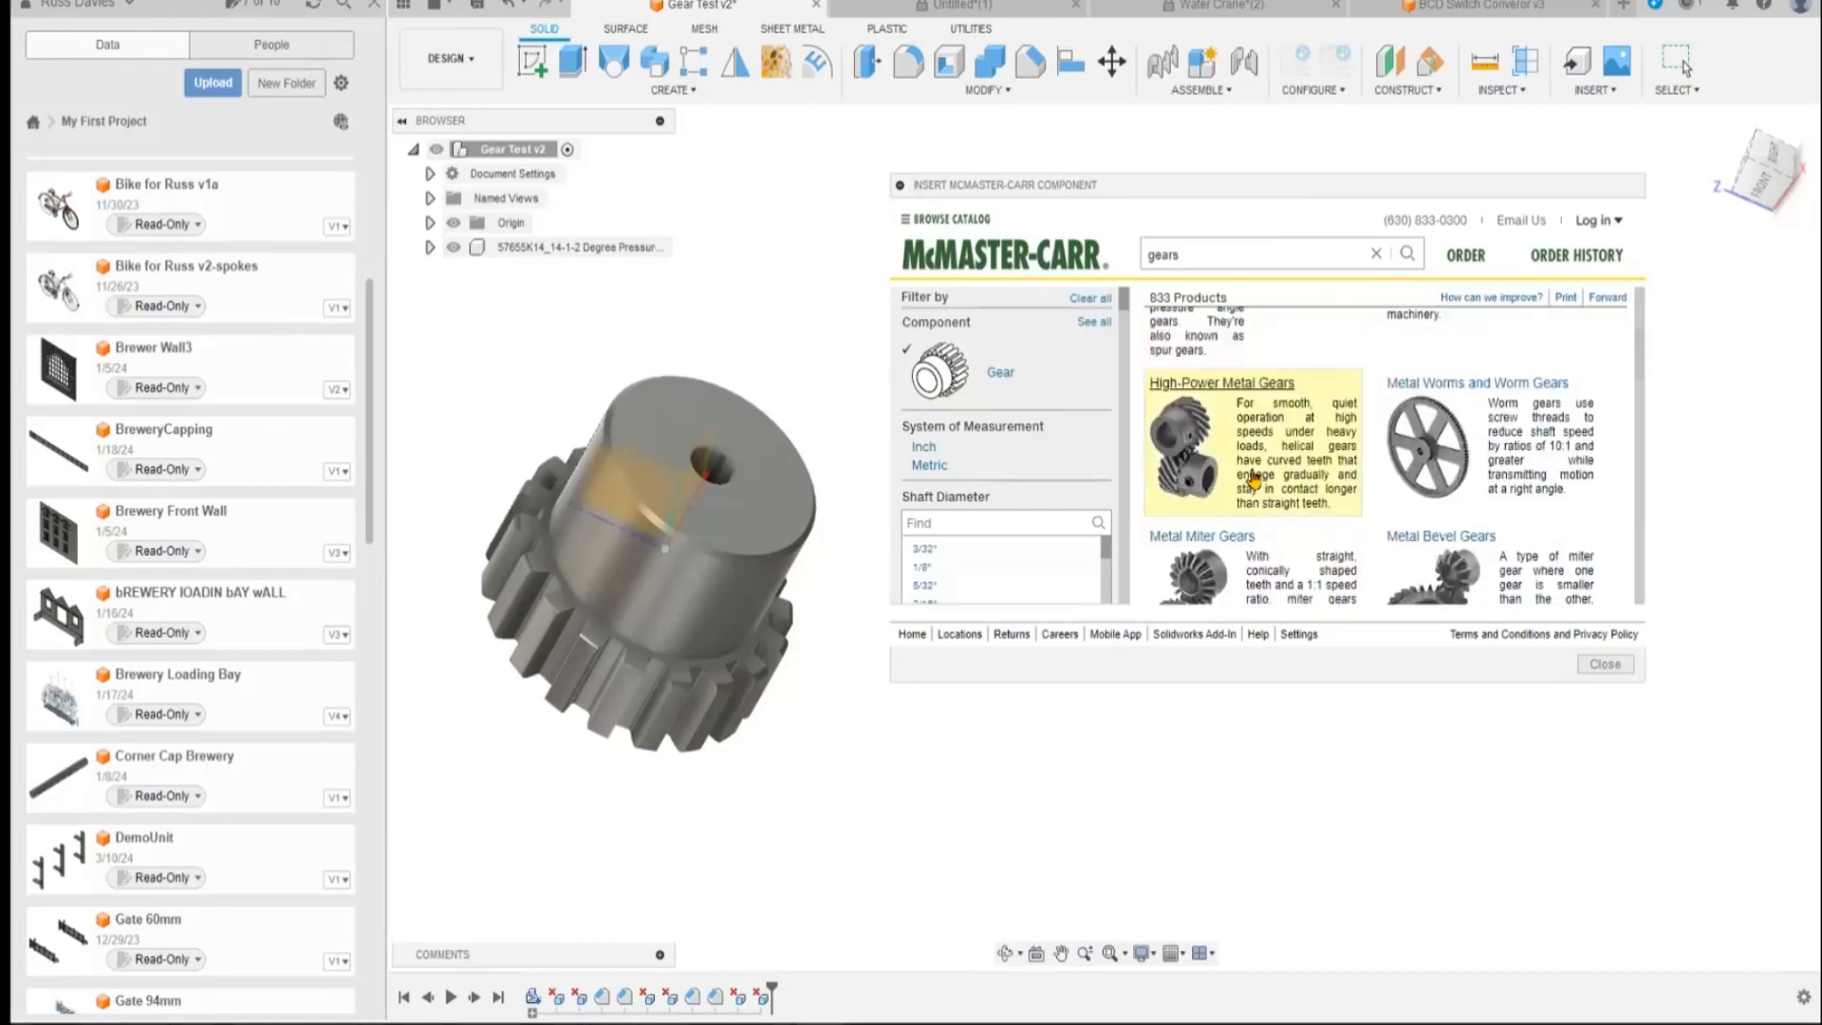
scroll(1301, 531, "down", 4)
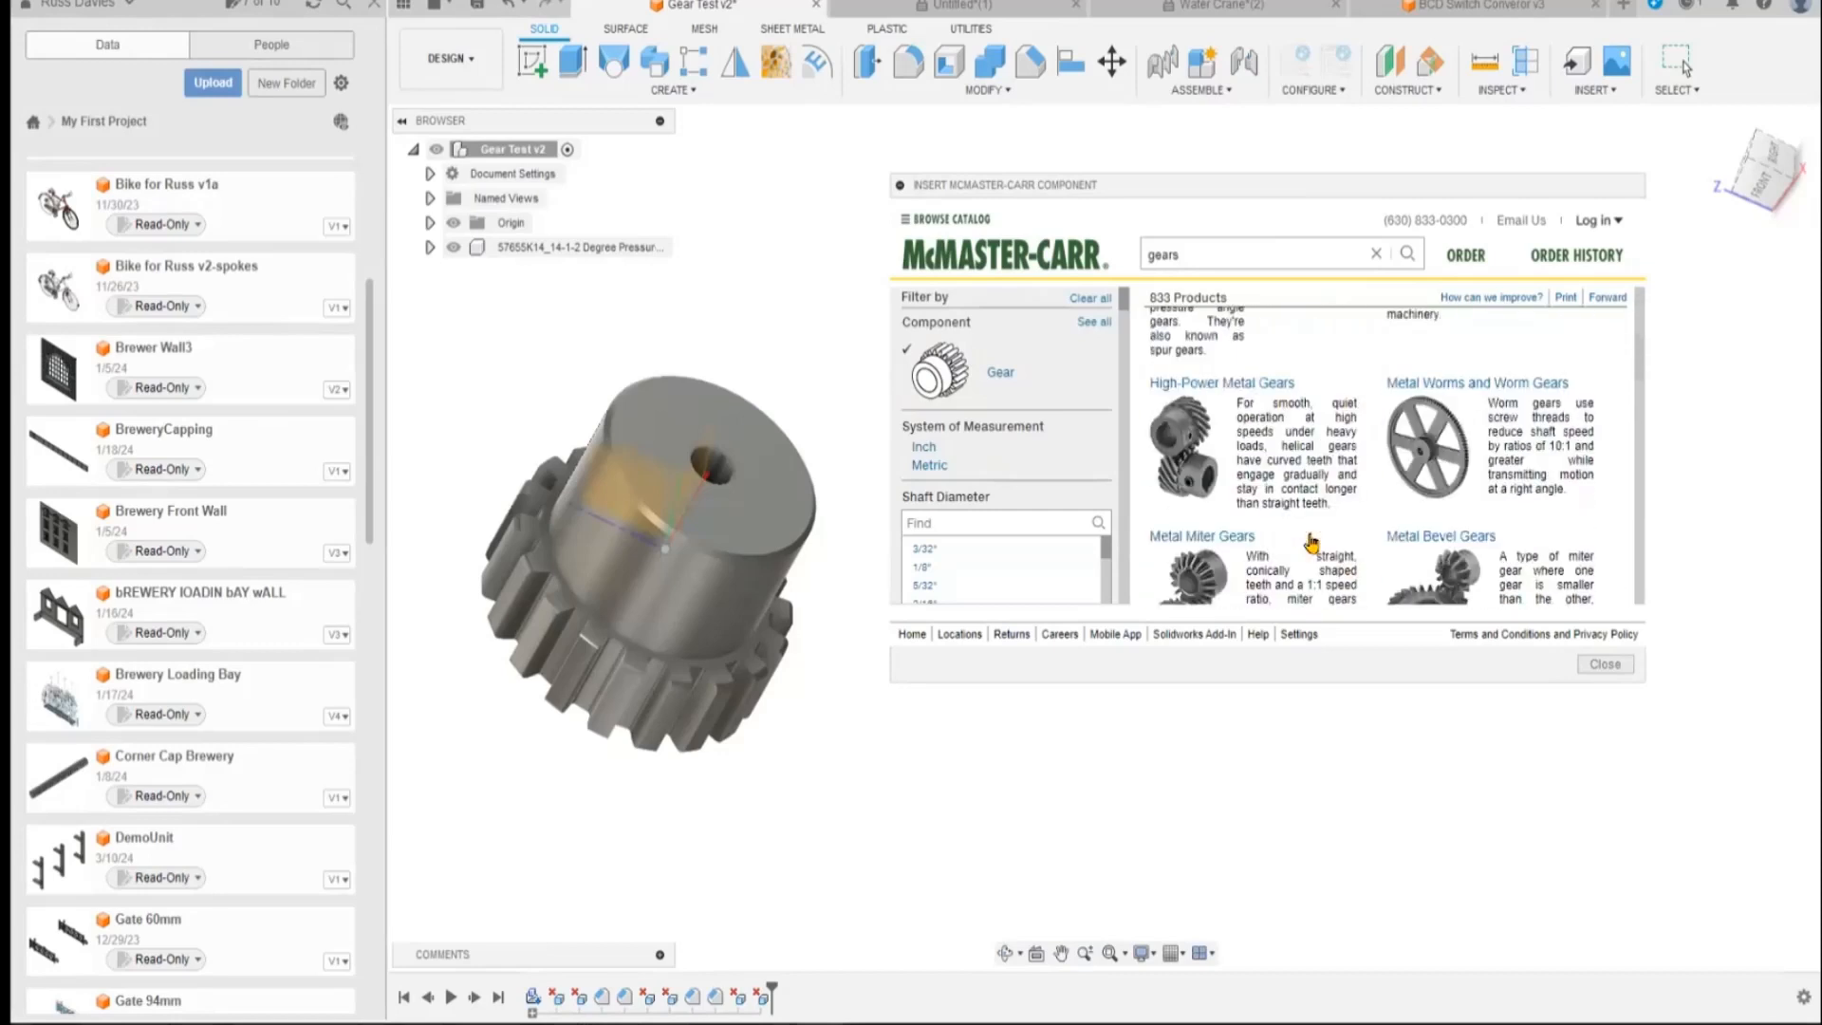
left_click(1441, 392)
scroll(1324, 448, "down", 2)
scroll(1292, 464, "down", 3)
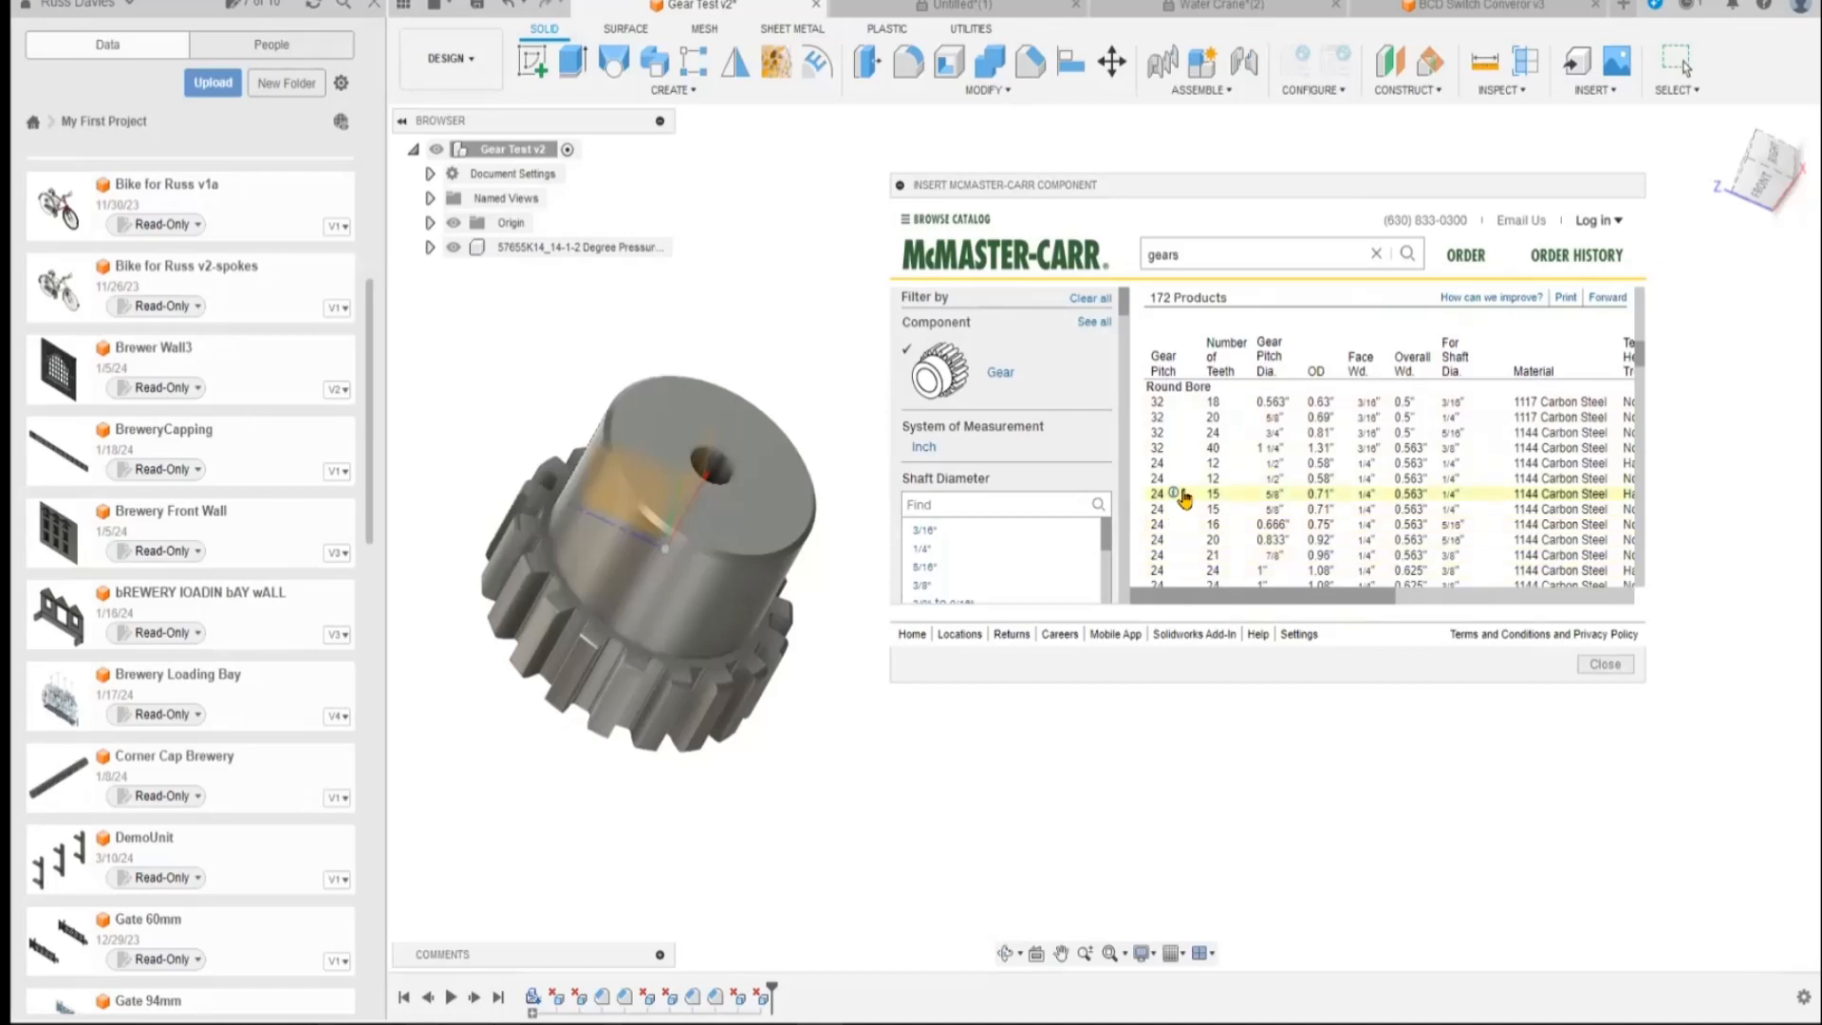
Insert the non-hardened round-bore, 24 pitch, 12-tooth gear 6325K31 into the design as a 3-D STEP model.
left_click(1202, 480)
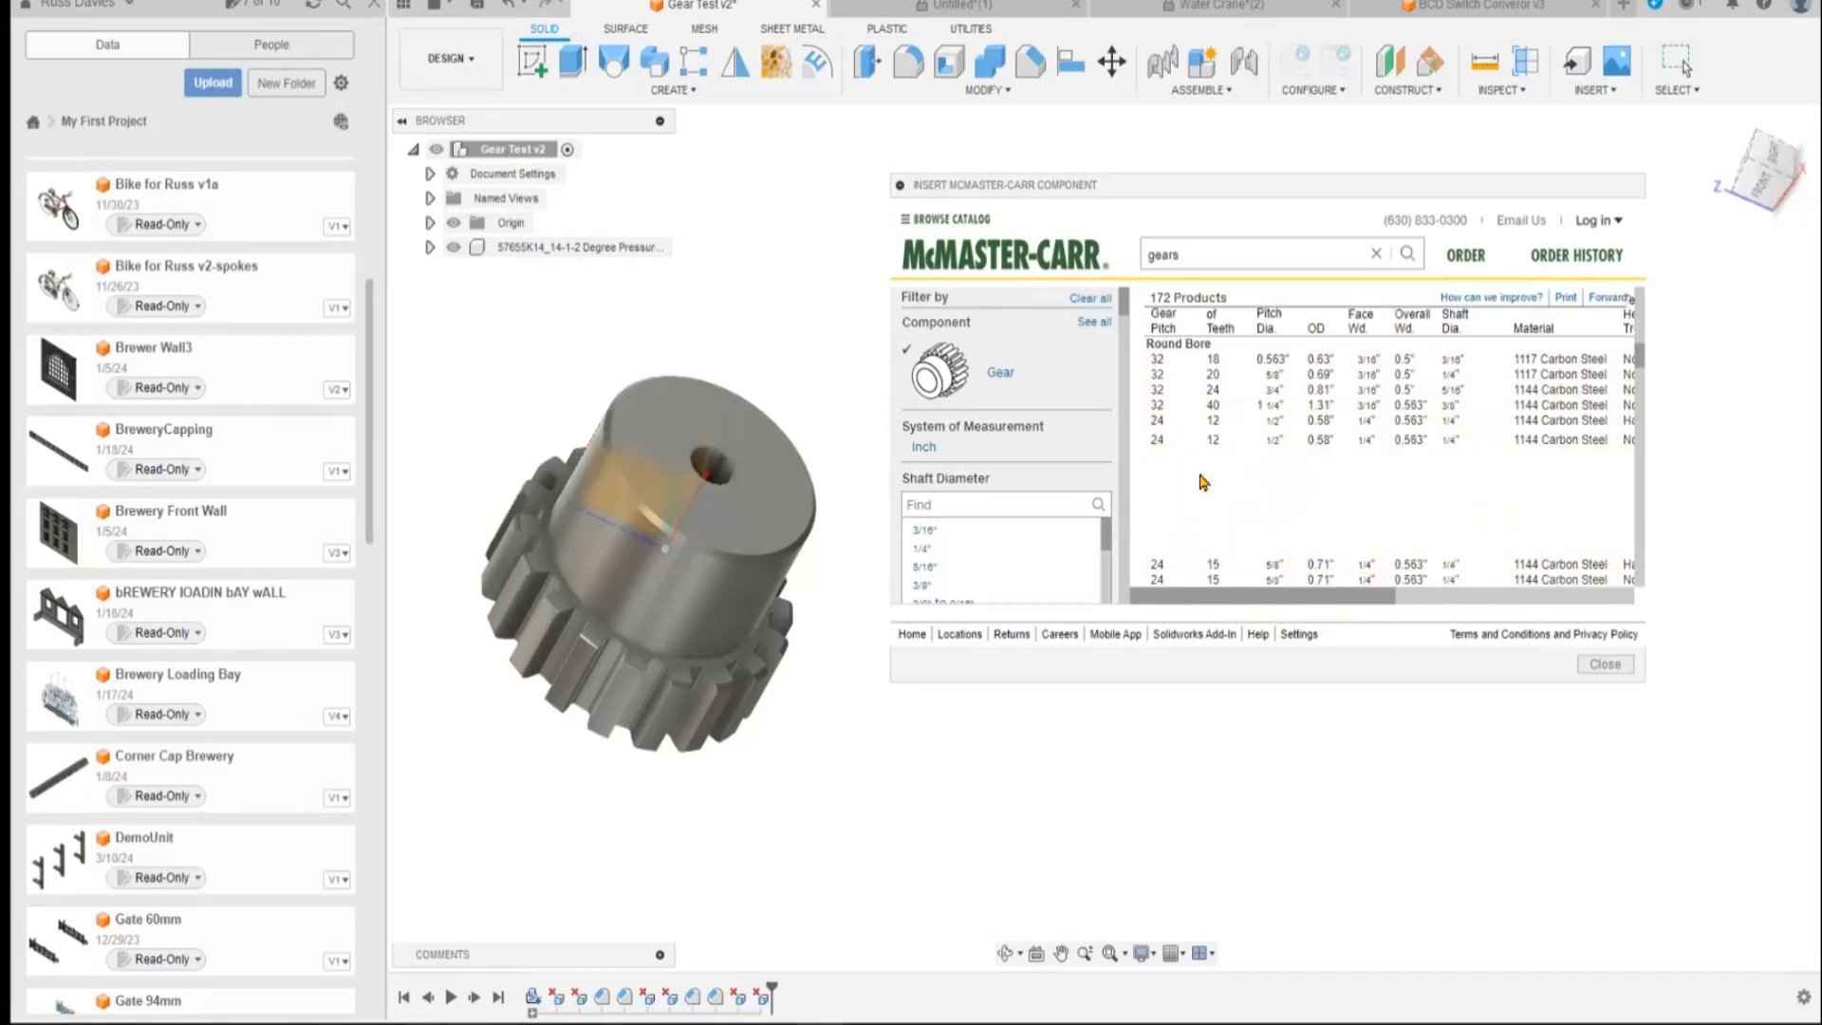
scroll(1451, 511, "down", 1)
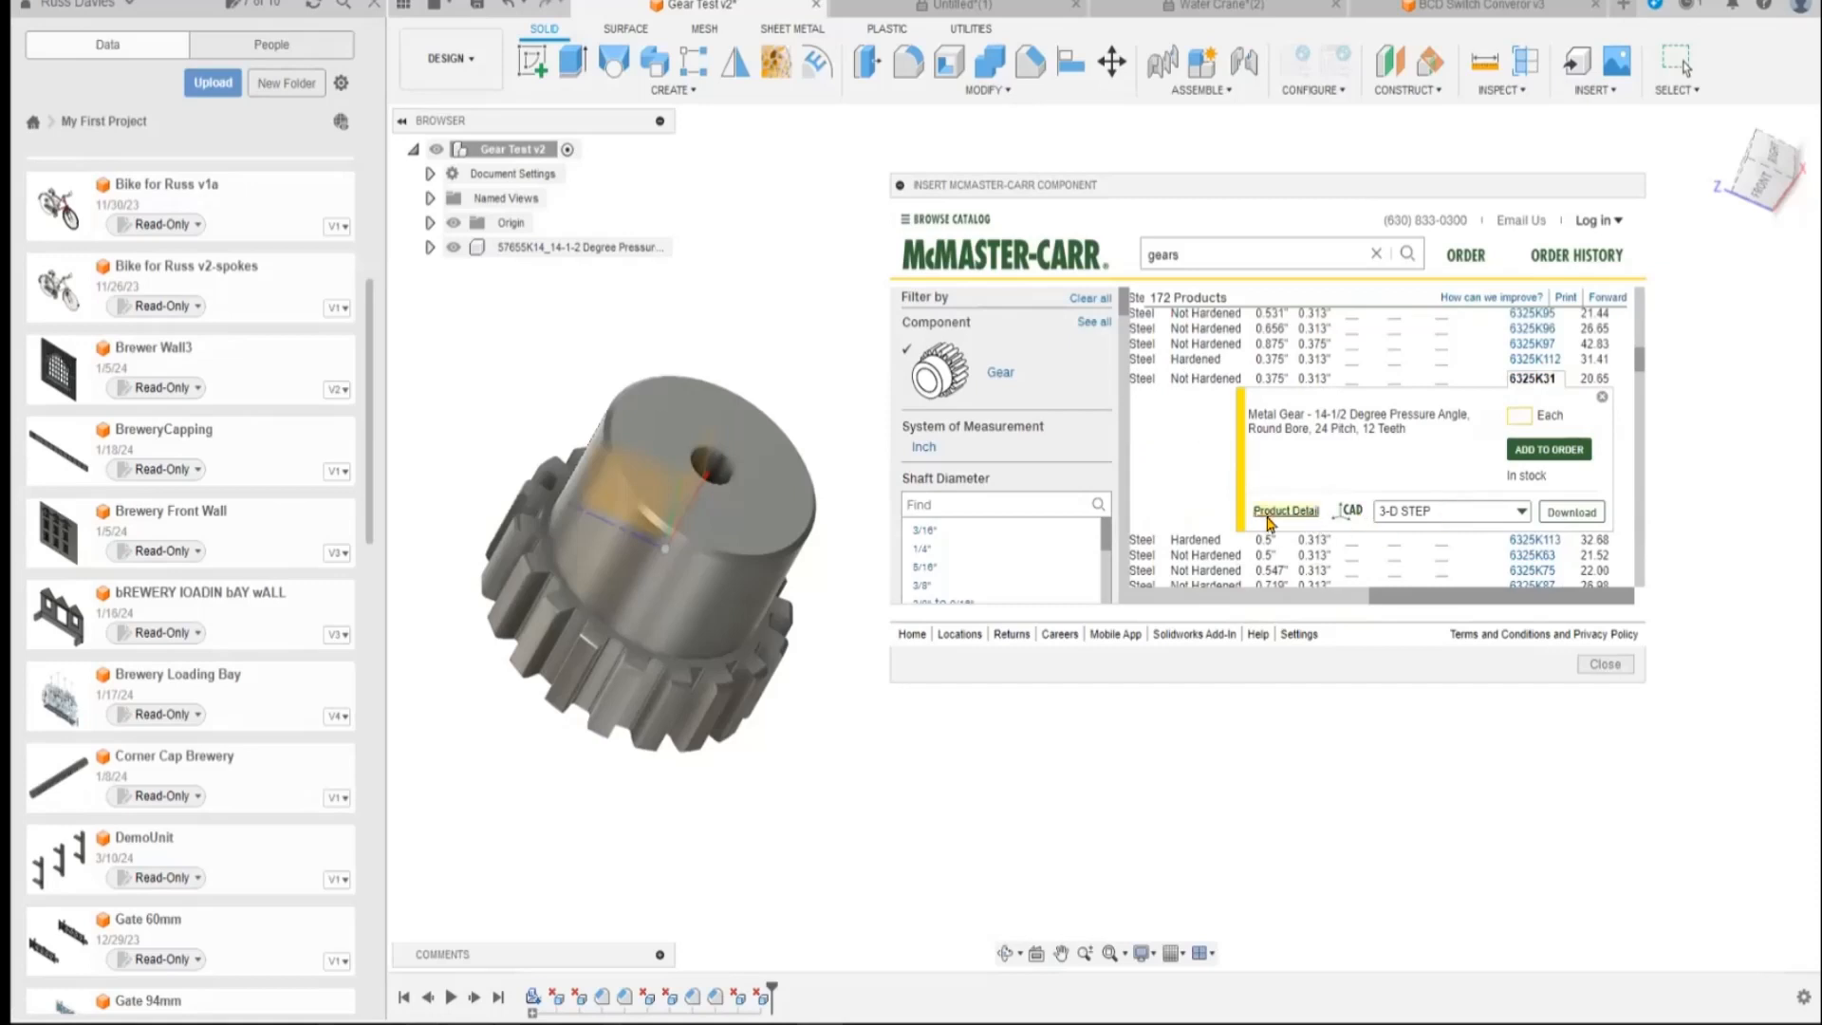
left_click(1521, 515)
scroll(1513, 532, "down", 2)
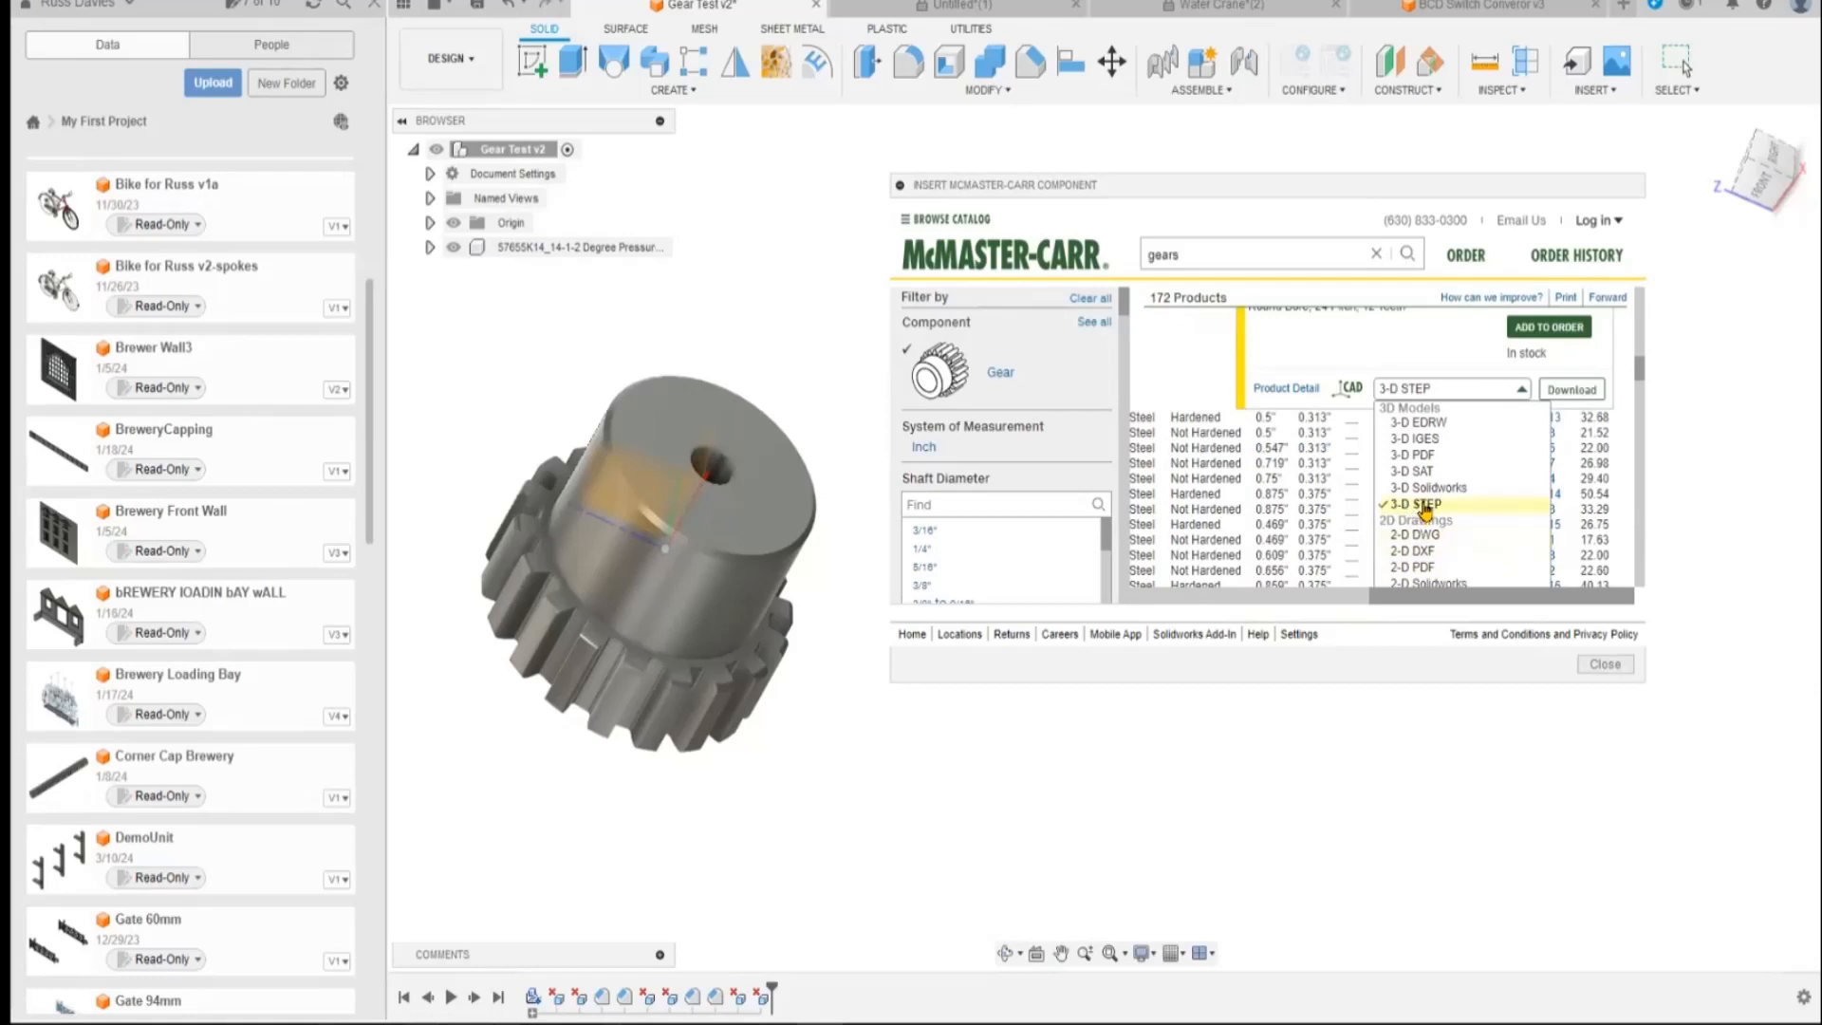
left_click(1568, 391)
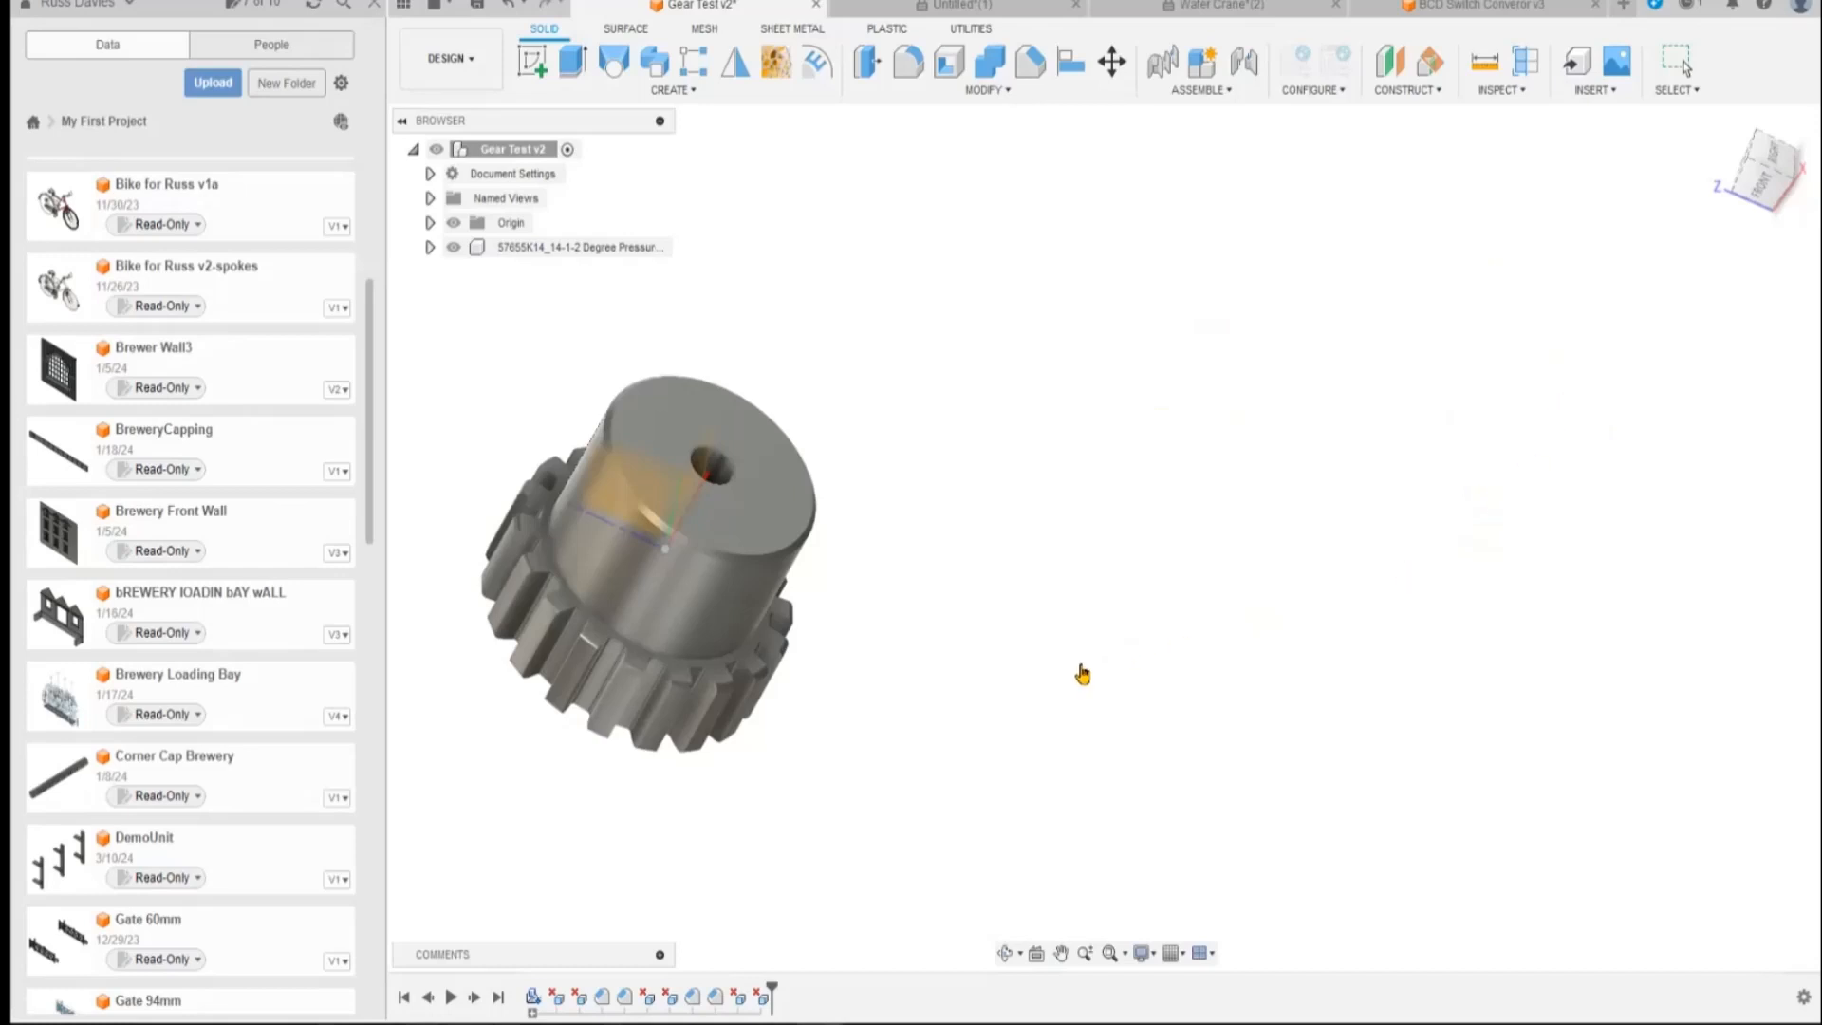
Hide the existing 57655K14 gear and move the newly inserted gear about 21 mm along Y from the origin.
scroll(748, 850, "down", 3)
left_click(454, 247)
middle_click_drag(1305, 728, 1322, 594)
scroll(1322, 595, "down", 1)
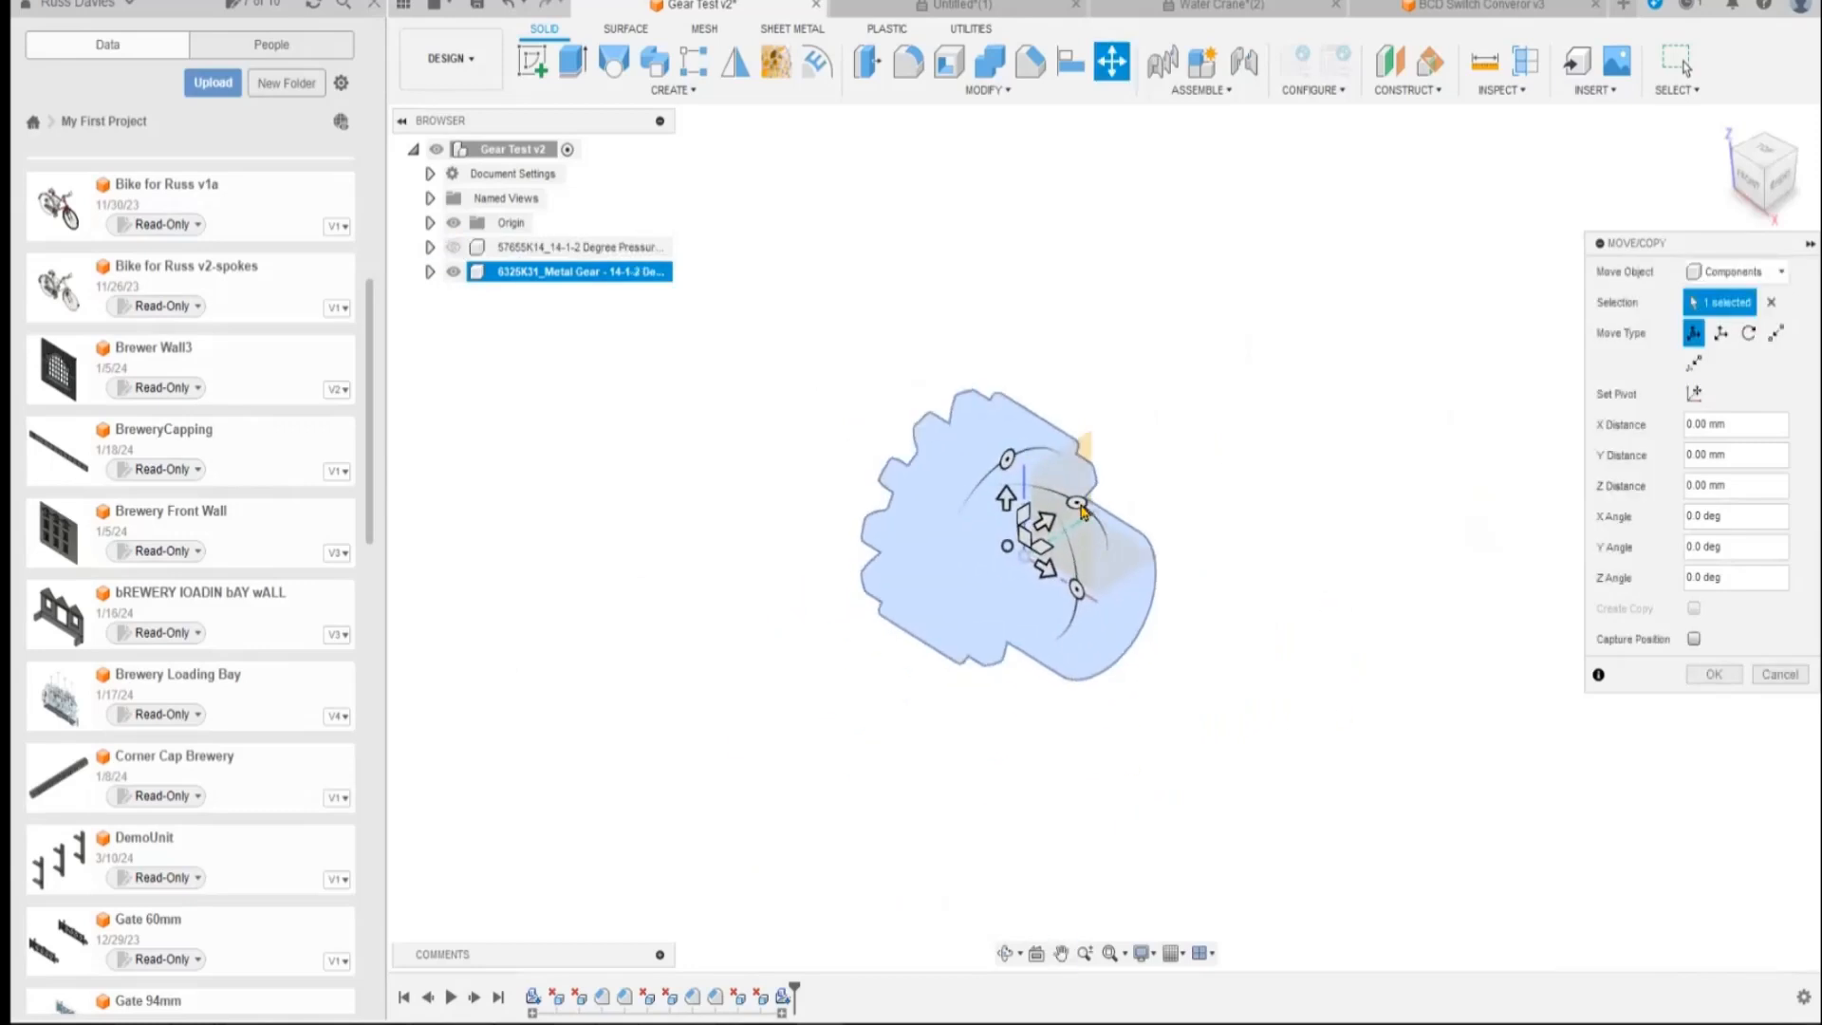
left_click_drag(1044, 521, 1271, 384)
middle_click_drag(1202, 699, 996, 736)
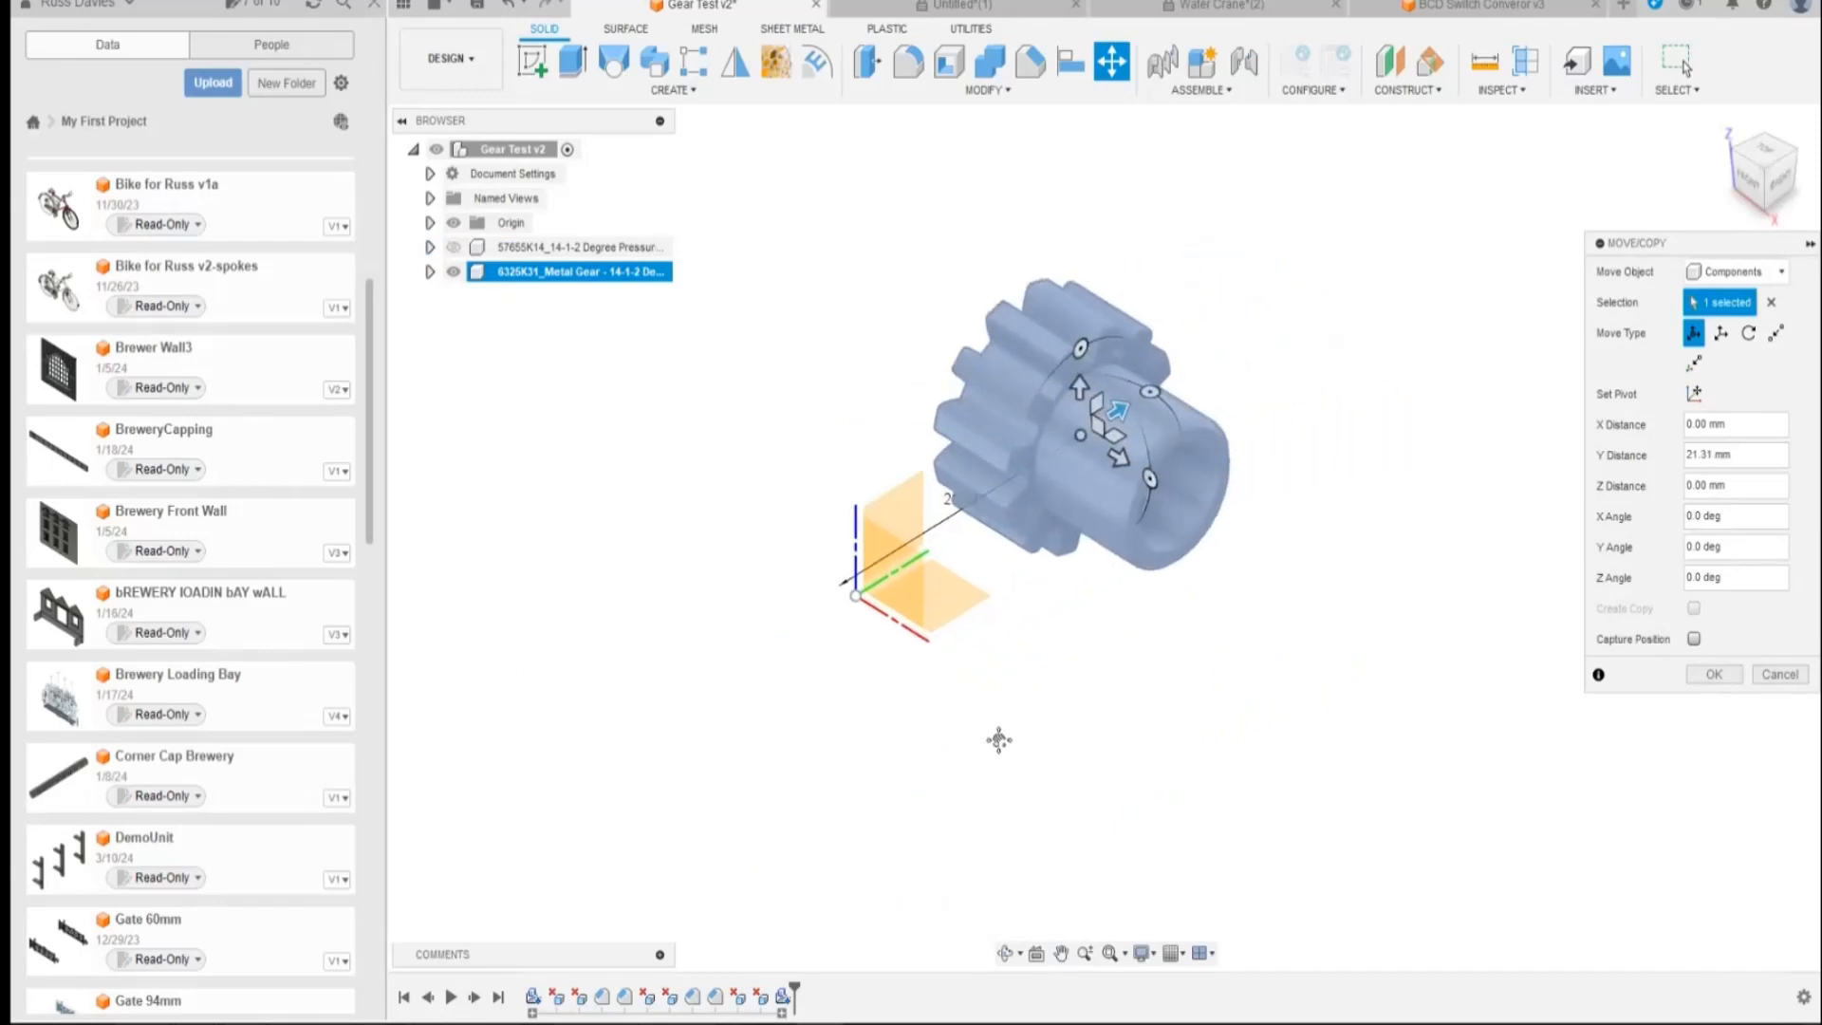
left_click(1712, 673)
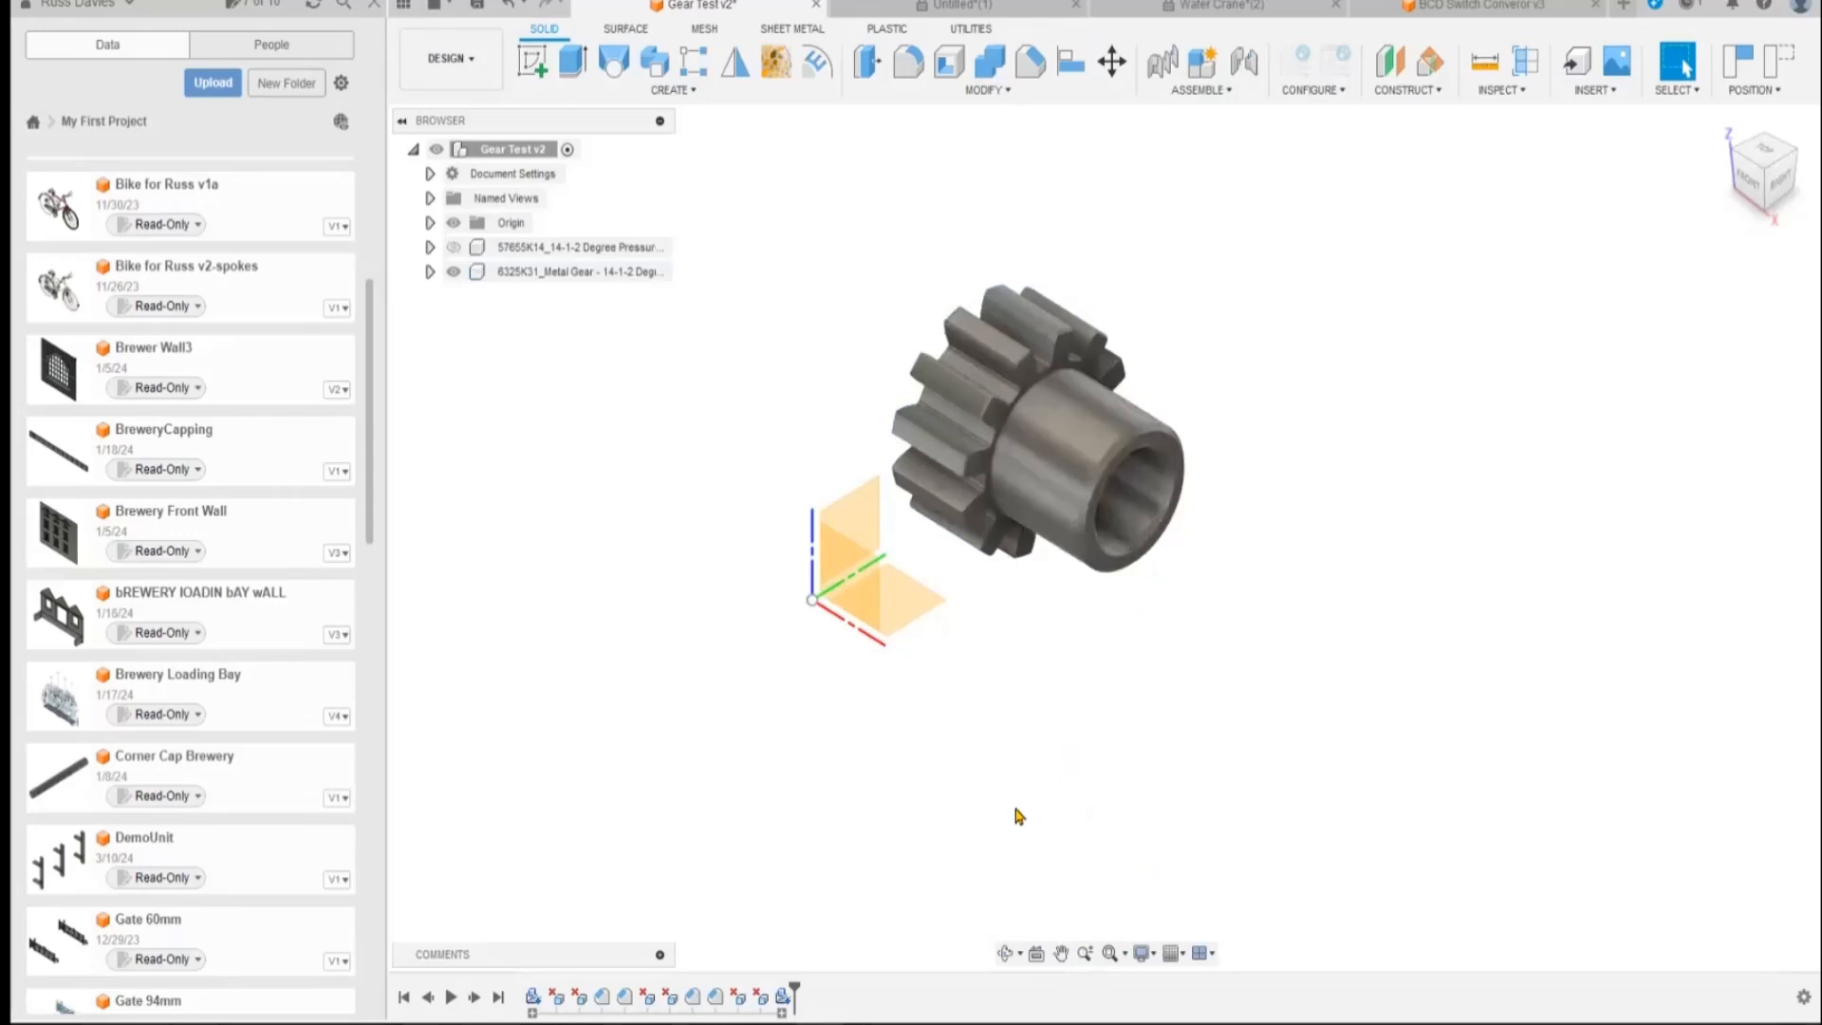
Try to offset the gear's bore face to 1 mm, and undo that offset.
middle_click_drag(1018, 816, 980, 799)
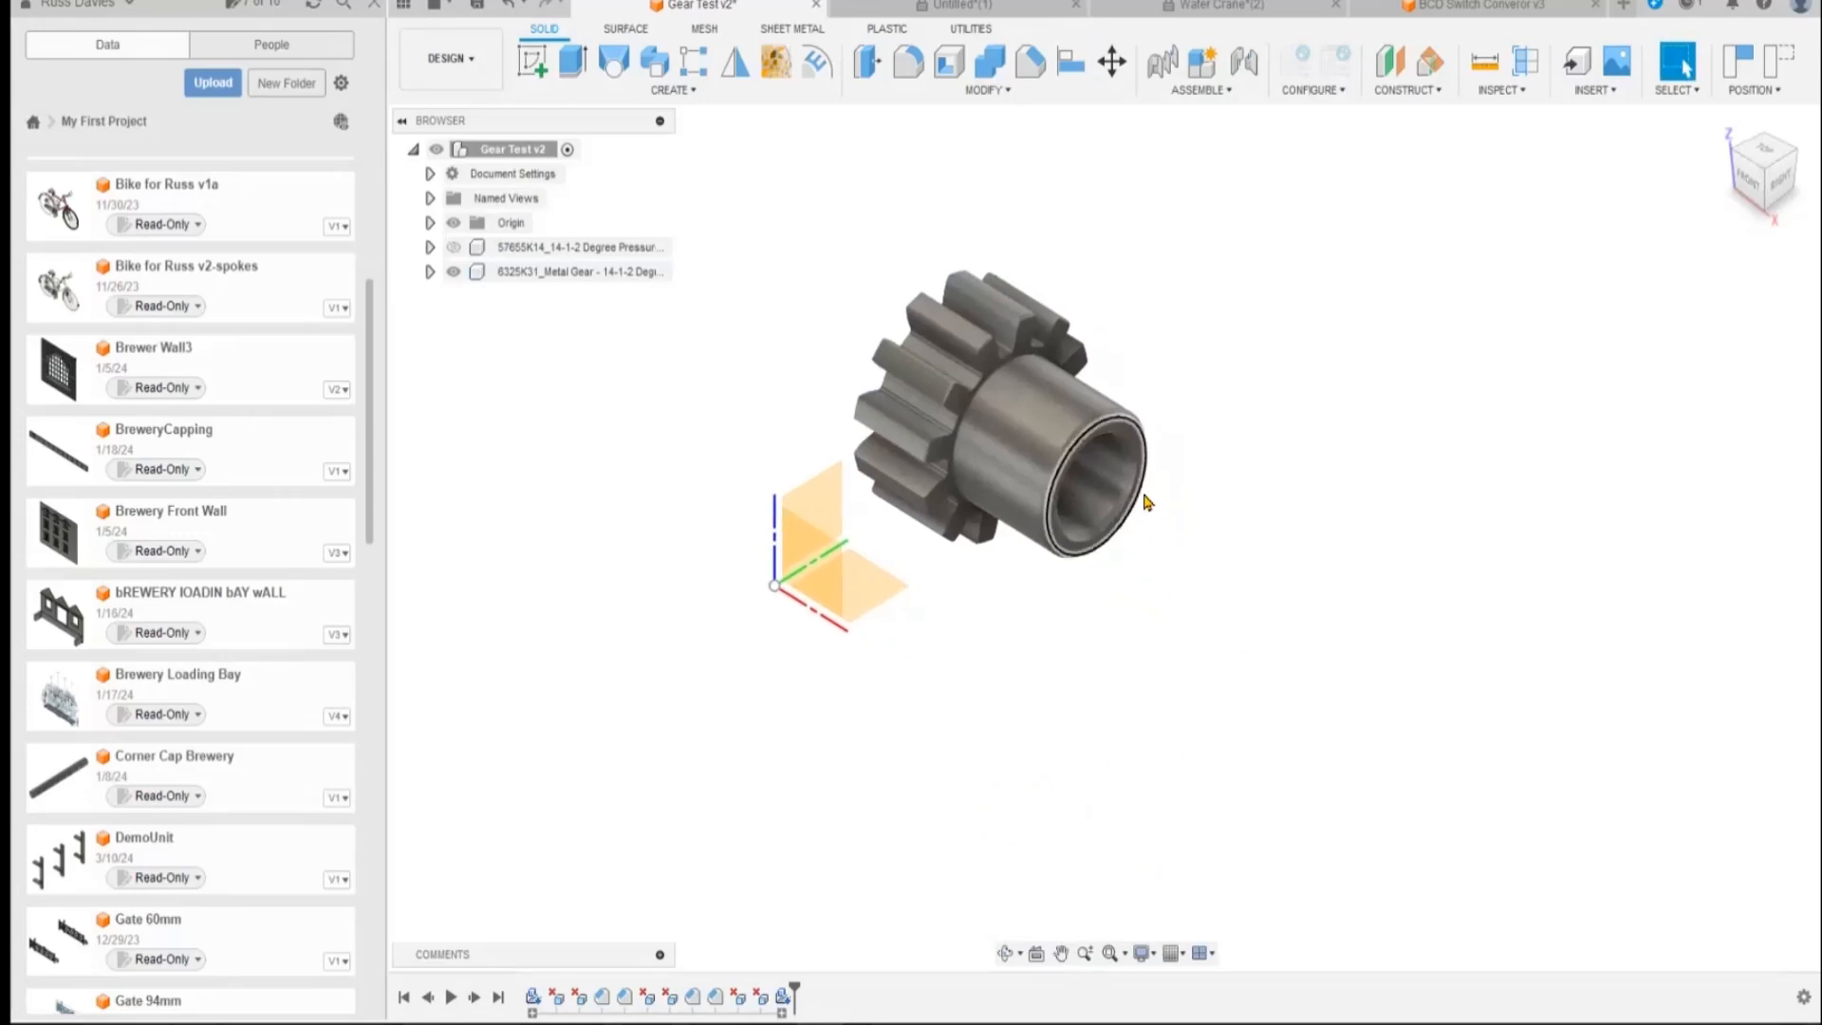
left_click(1095, 486)
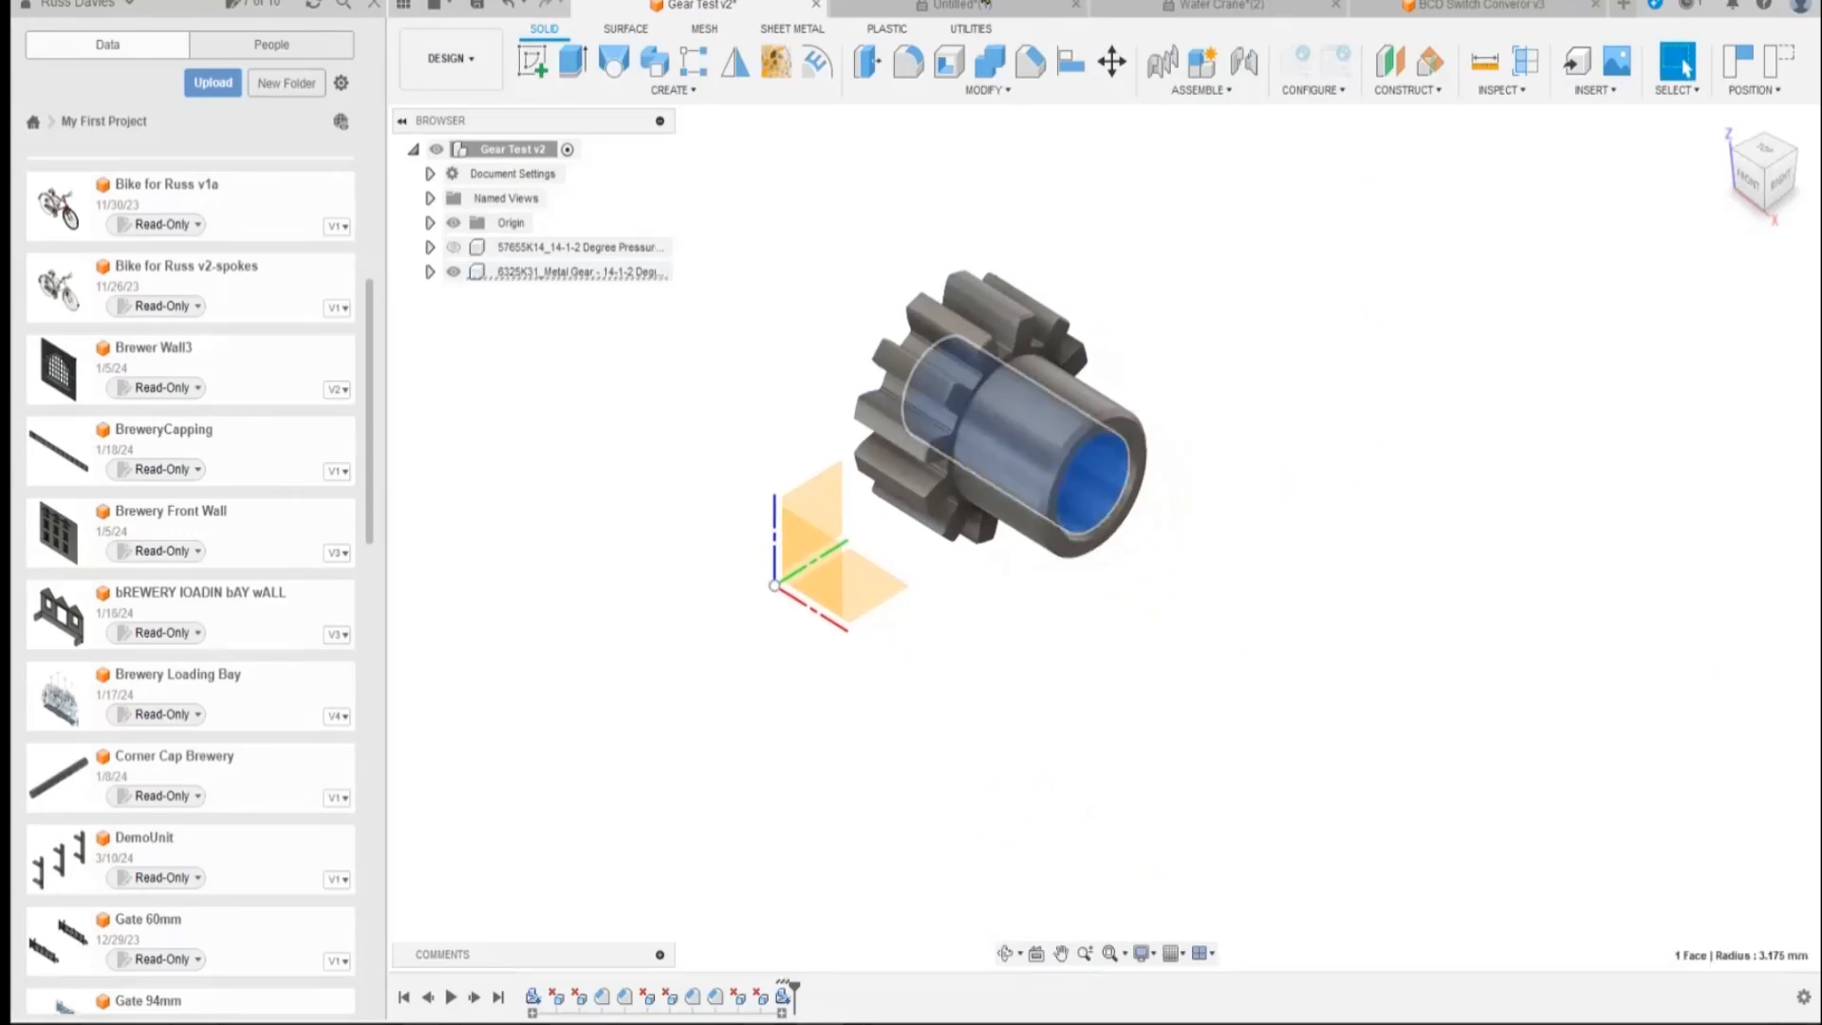
left_click(868, 62)
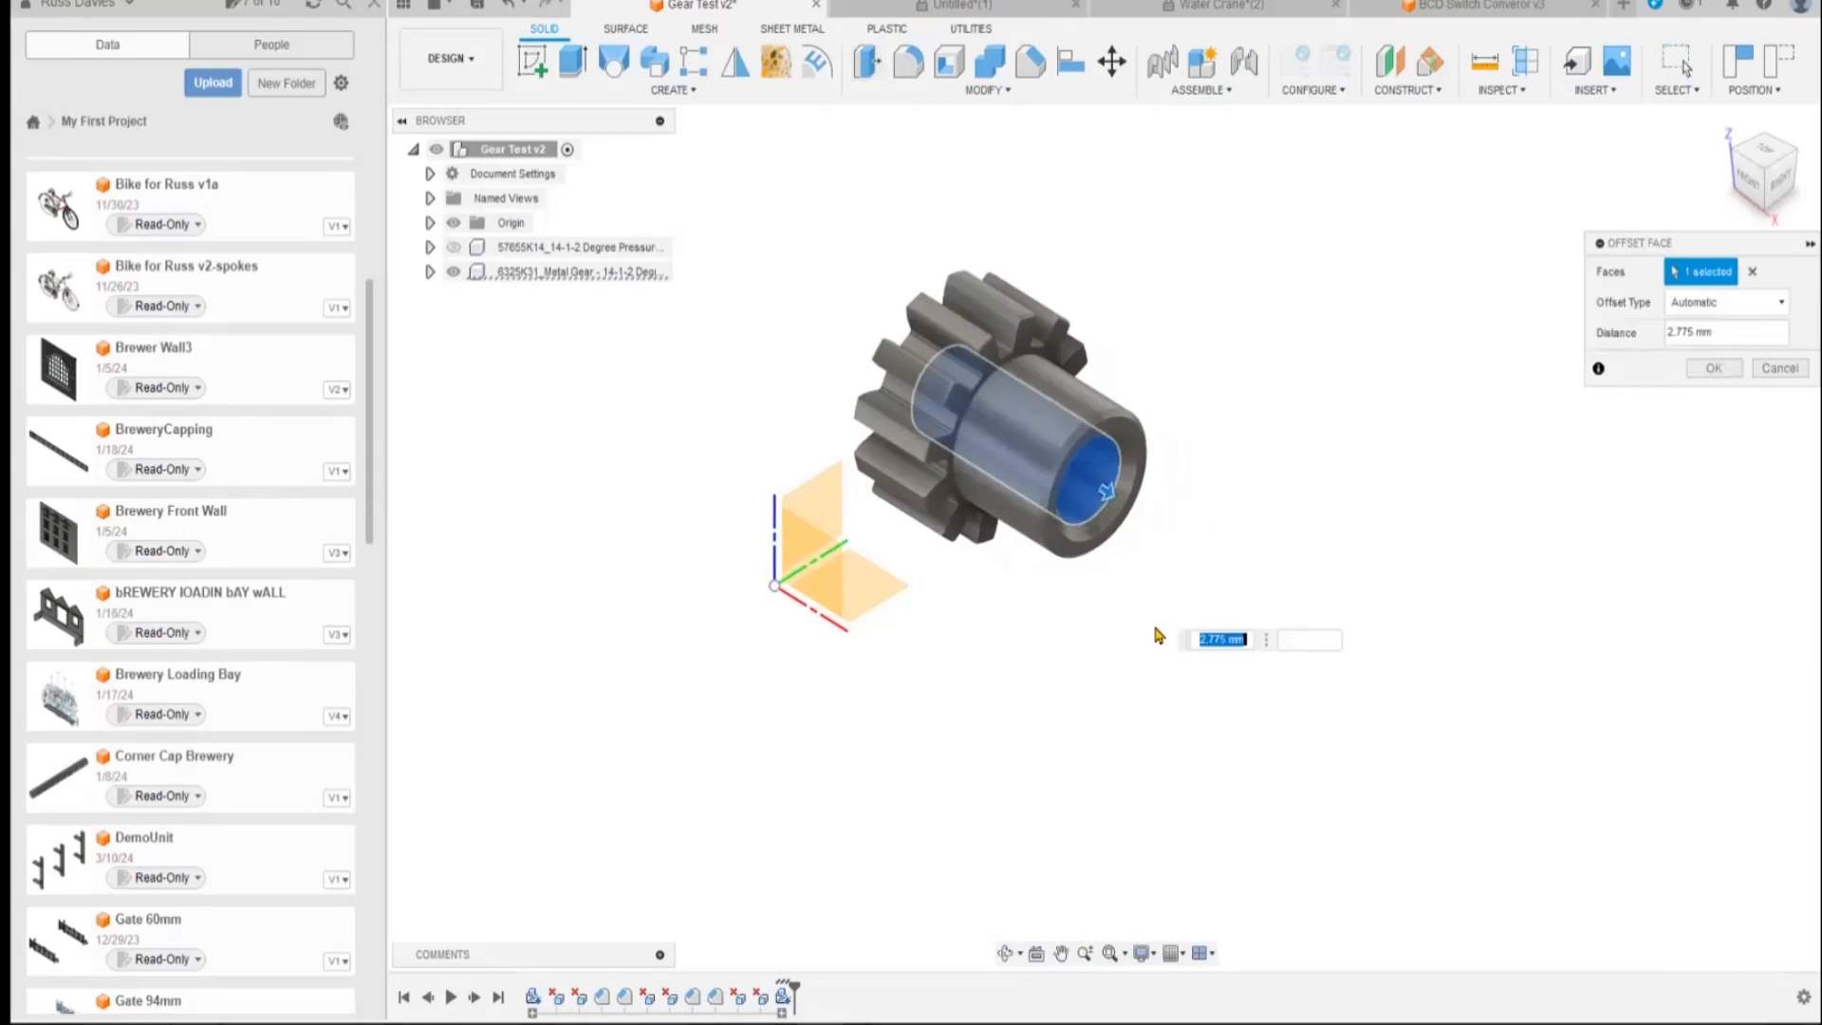
middle_click_drag(1091, 738, 1050, 619, "shift")
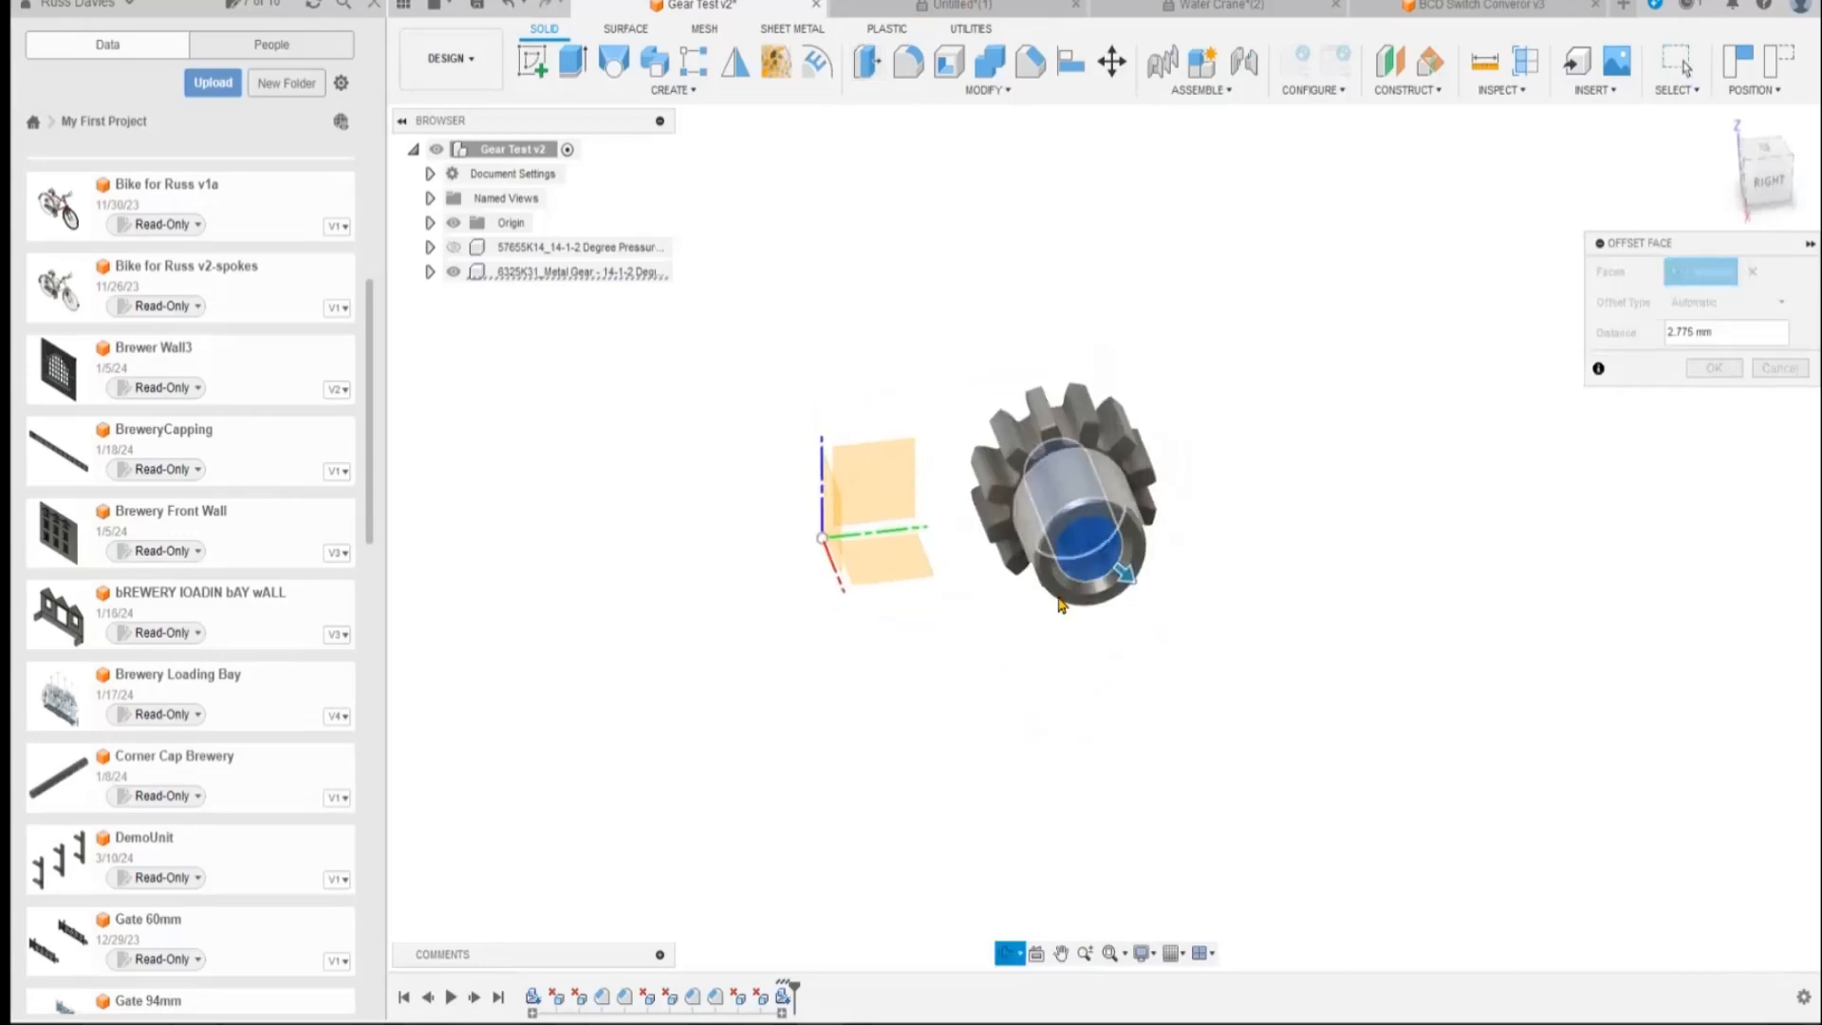
scroll(1062, 631, "up", 6)
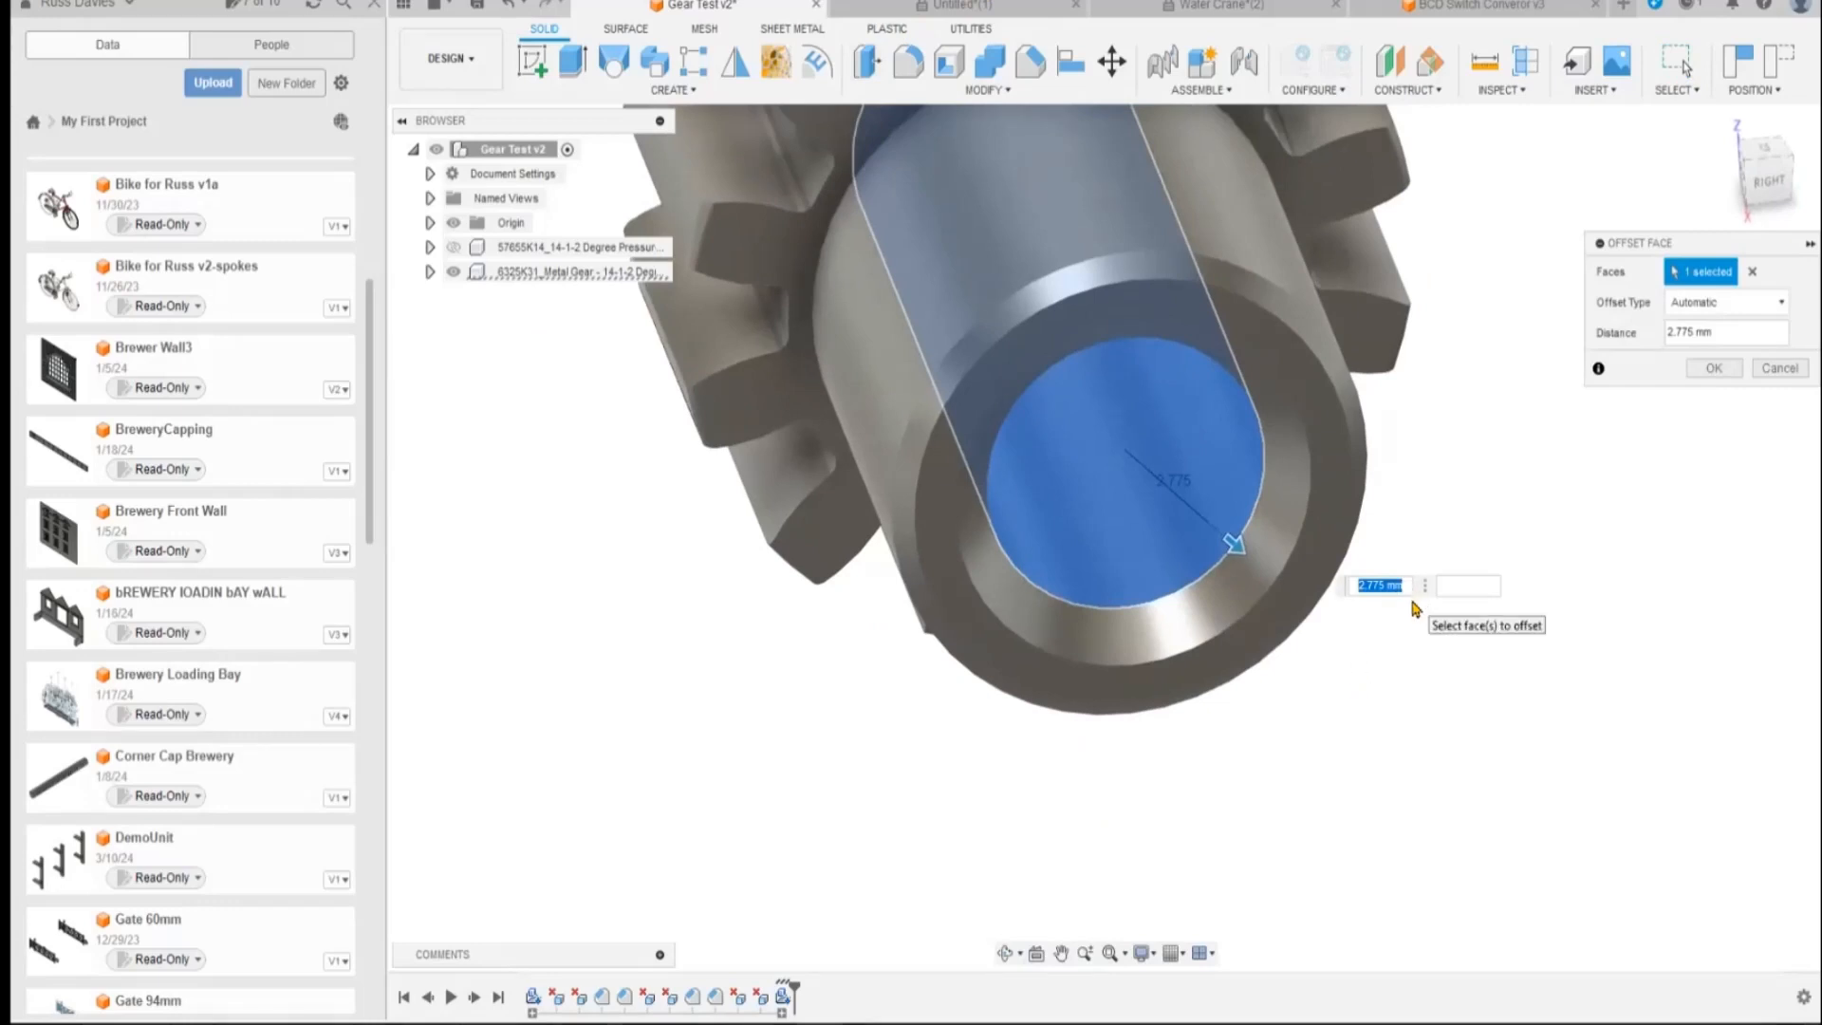
type("1")
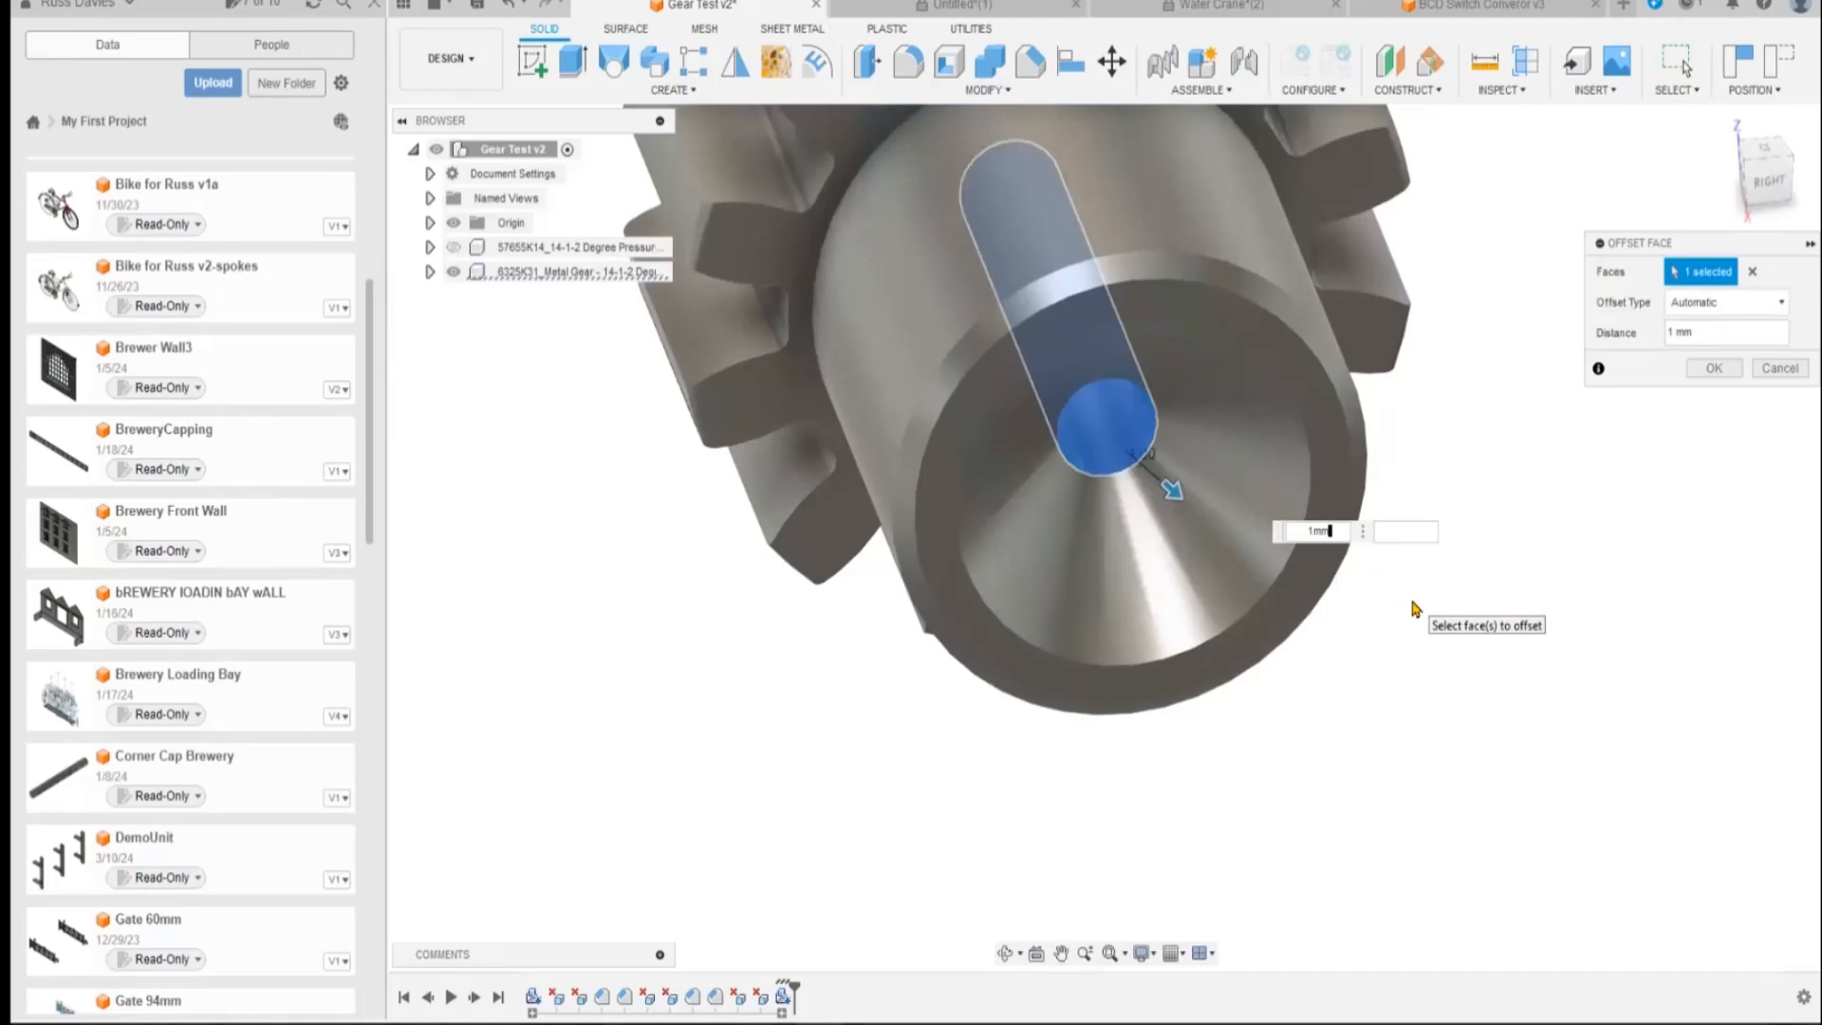
key("Return")
middle_click_drag(1151, 736, 1192, 531, "shift")
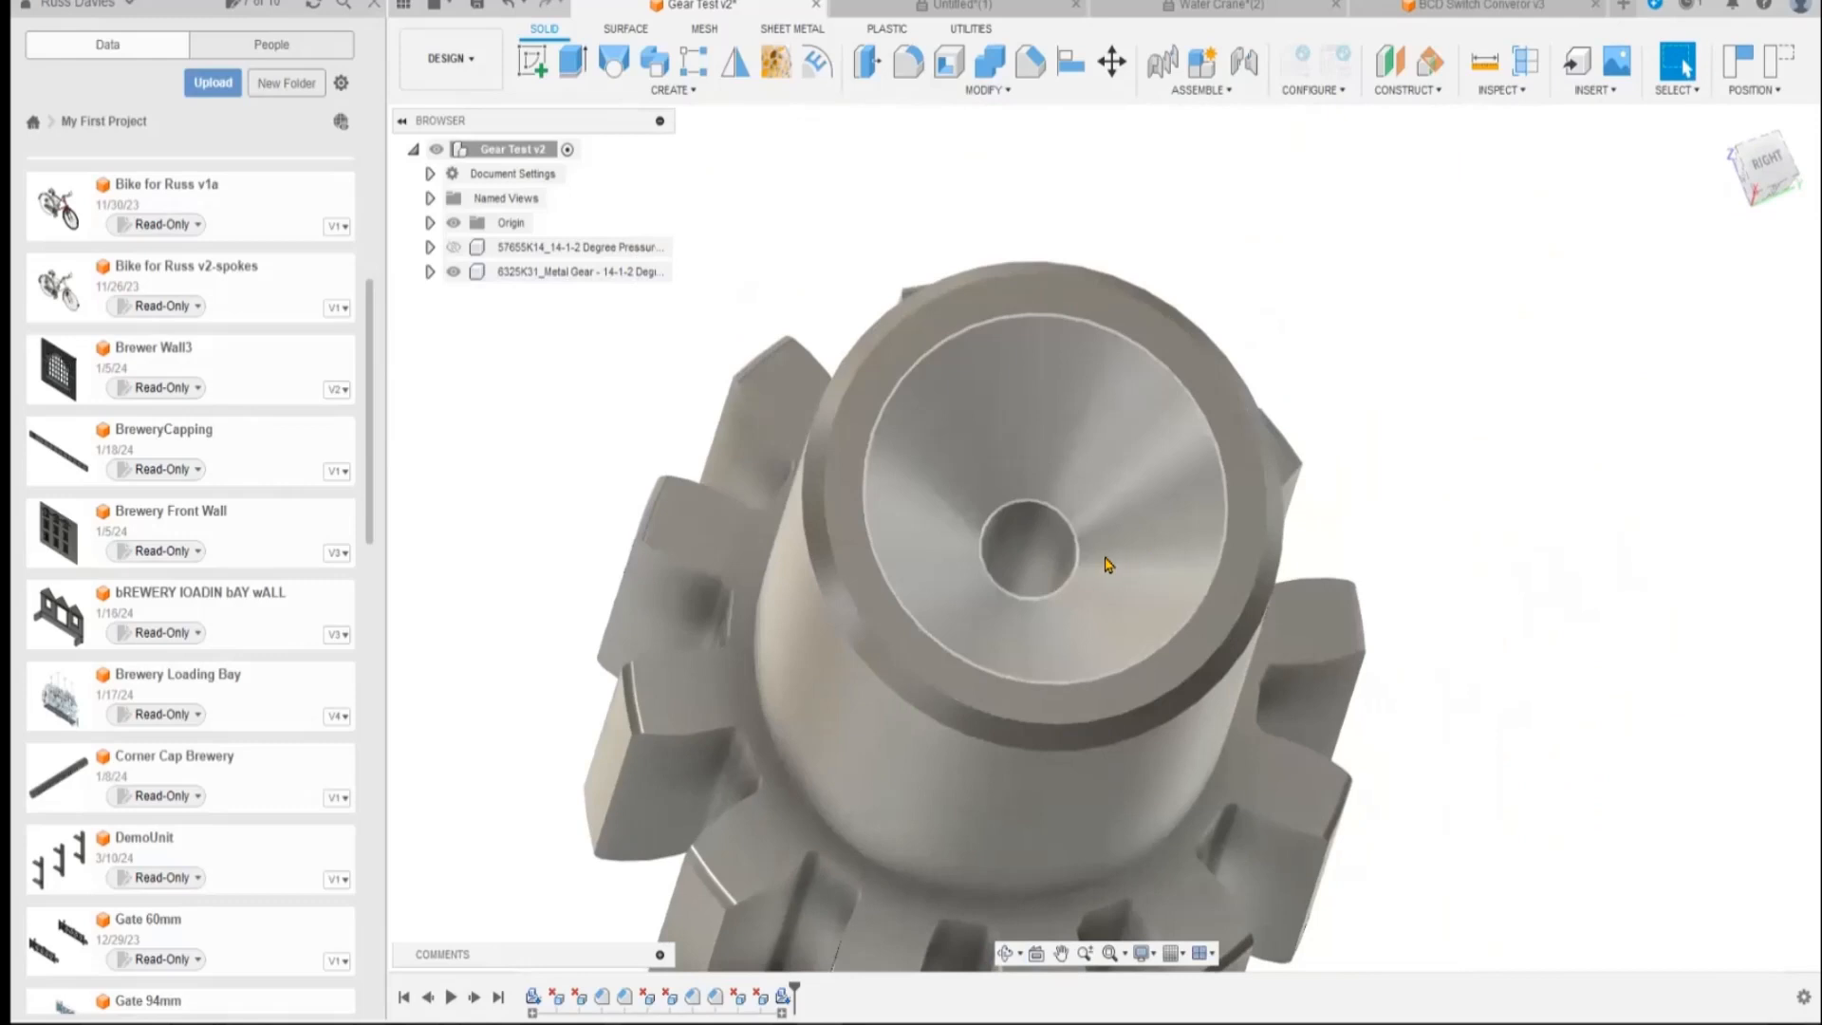
key("ctrl+z")
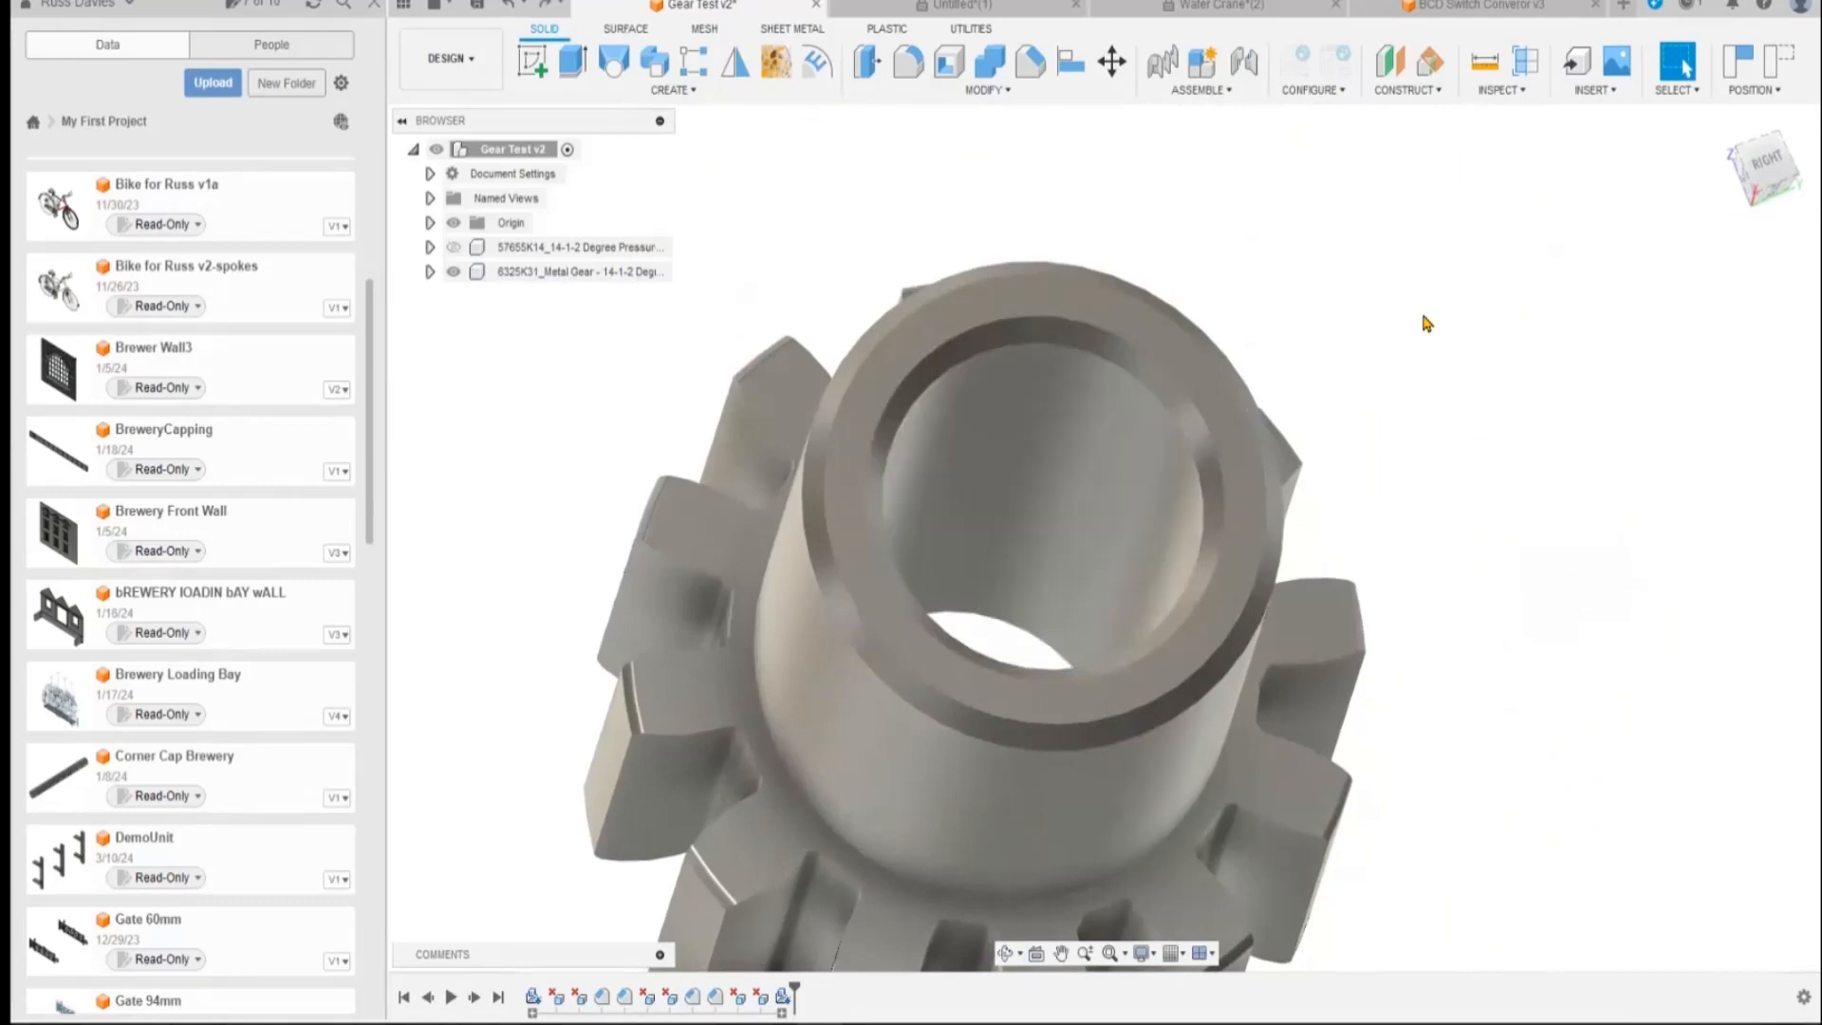
Delete the chamfer faces around the bore on both the hub end and the toothed end of the gear.
left_click(1085, 344)
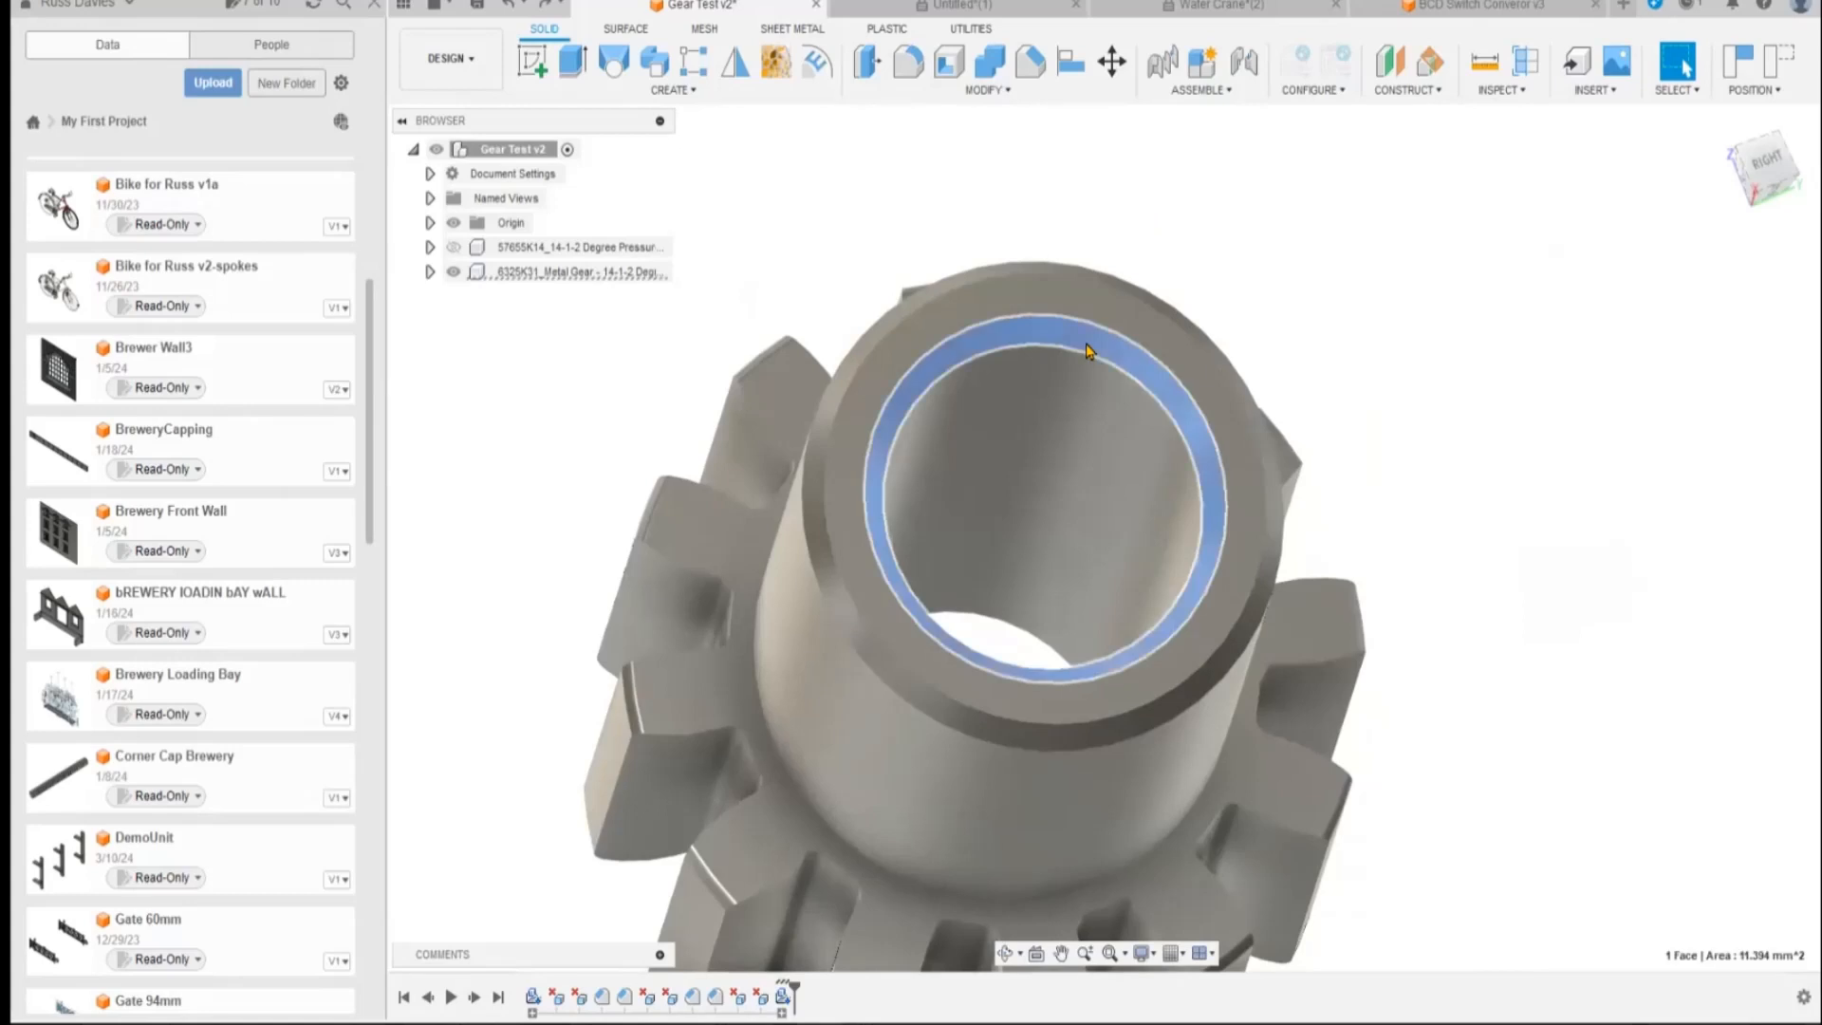
key("Escape")
middle_click_drag(1297, 365, 1006, 674, "shift")
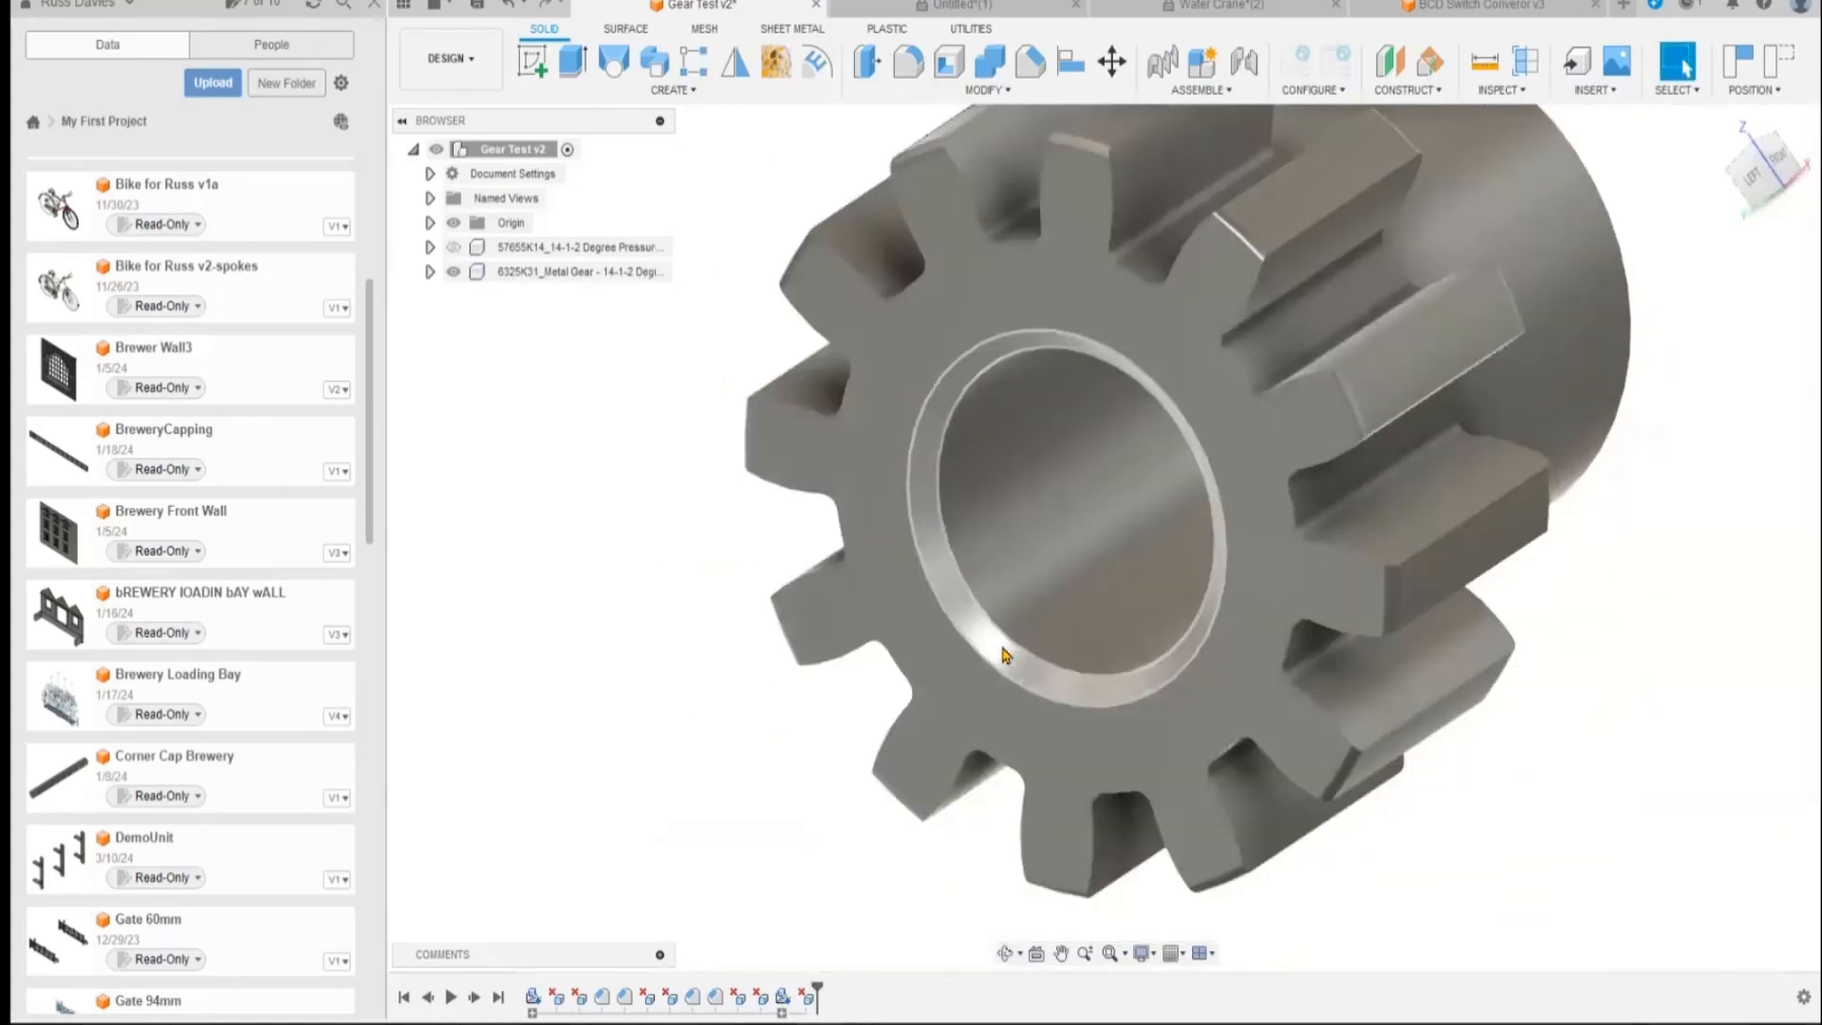
left_click(1006, 676)
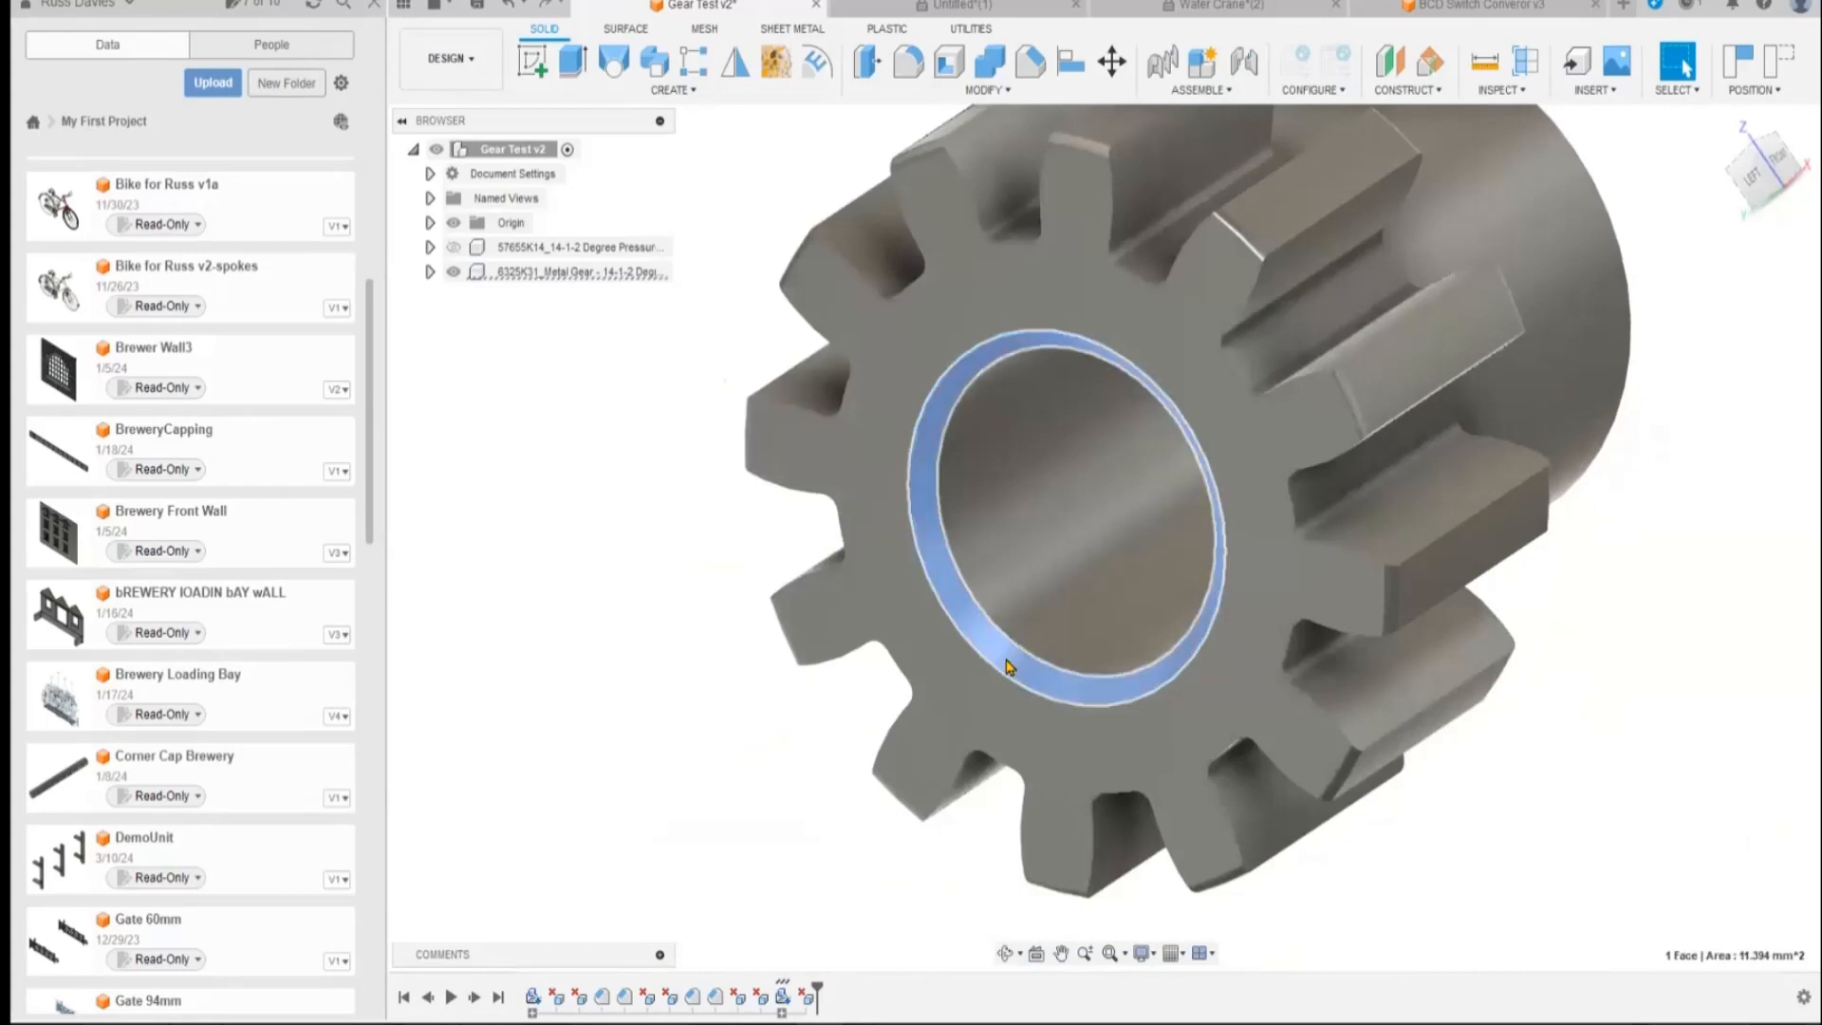
key("Escape")
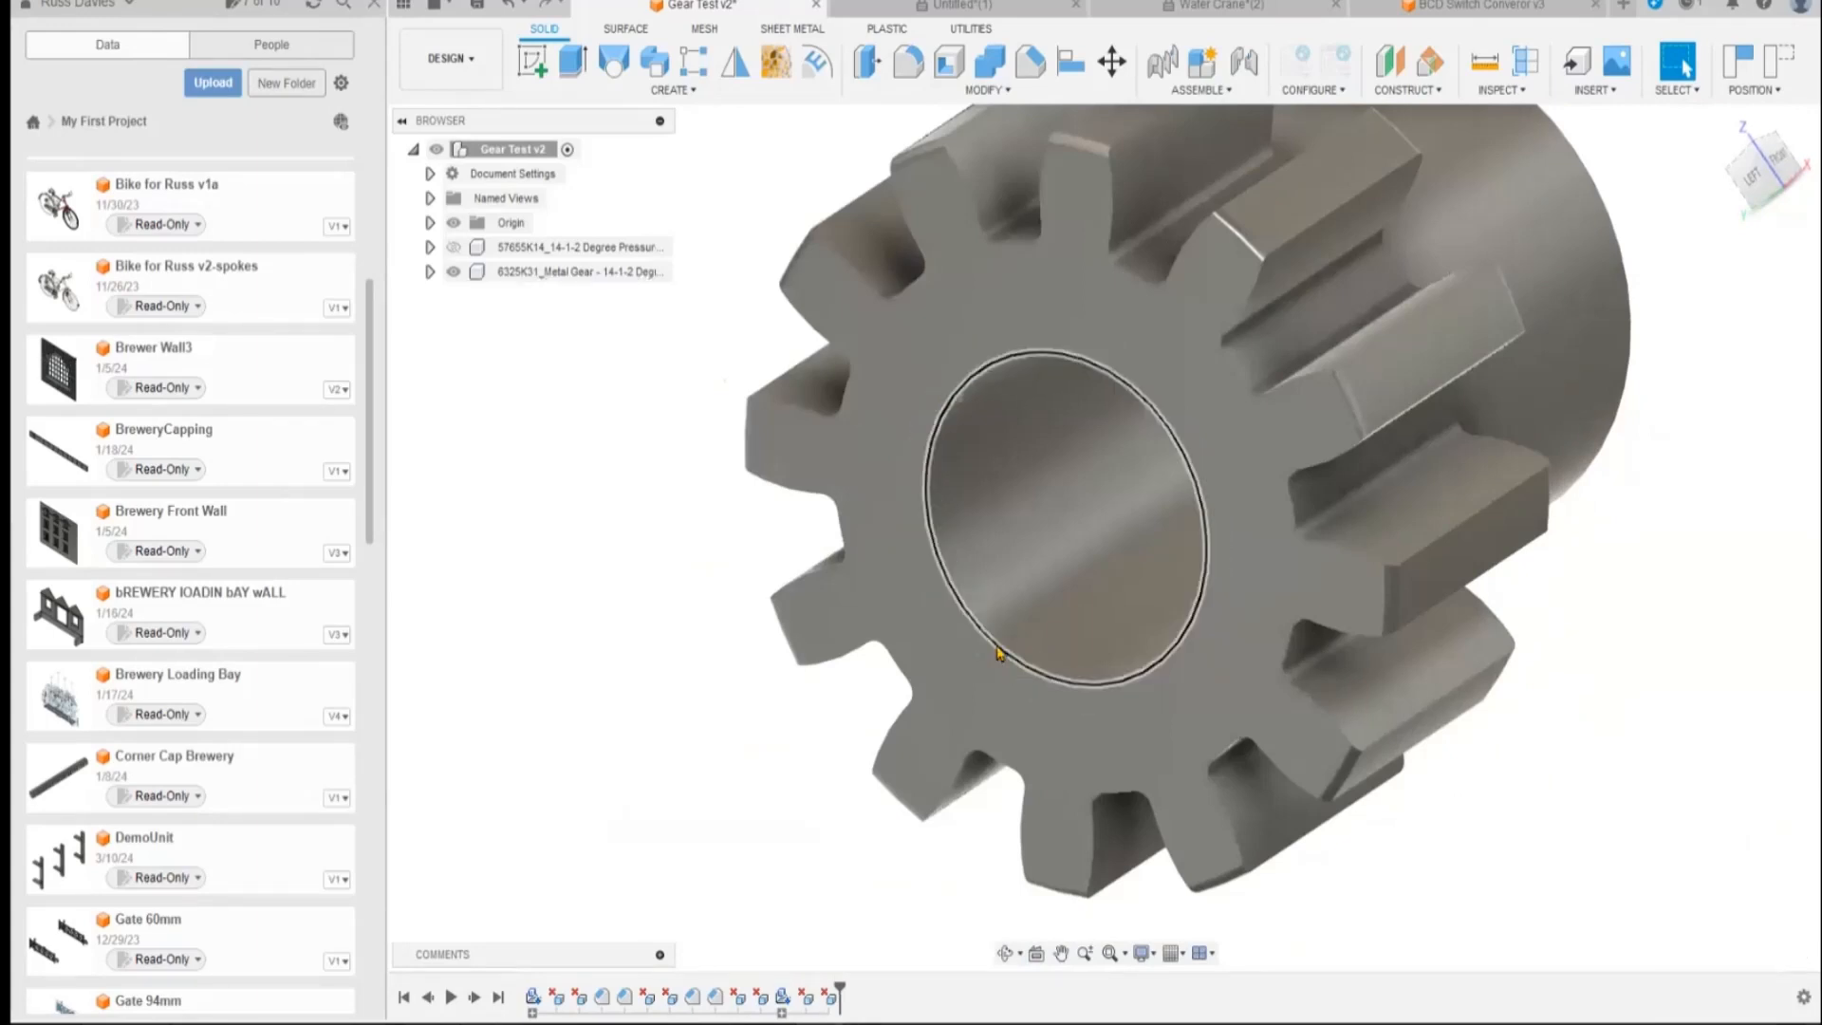
Offset the gear's cylindrical bore face to a radius of 1 mm.
left_click(1010, 569)
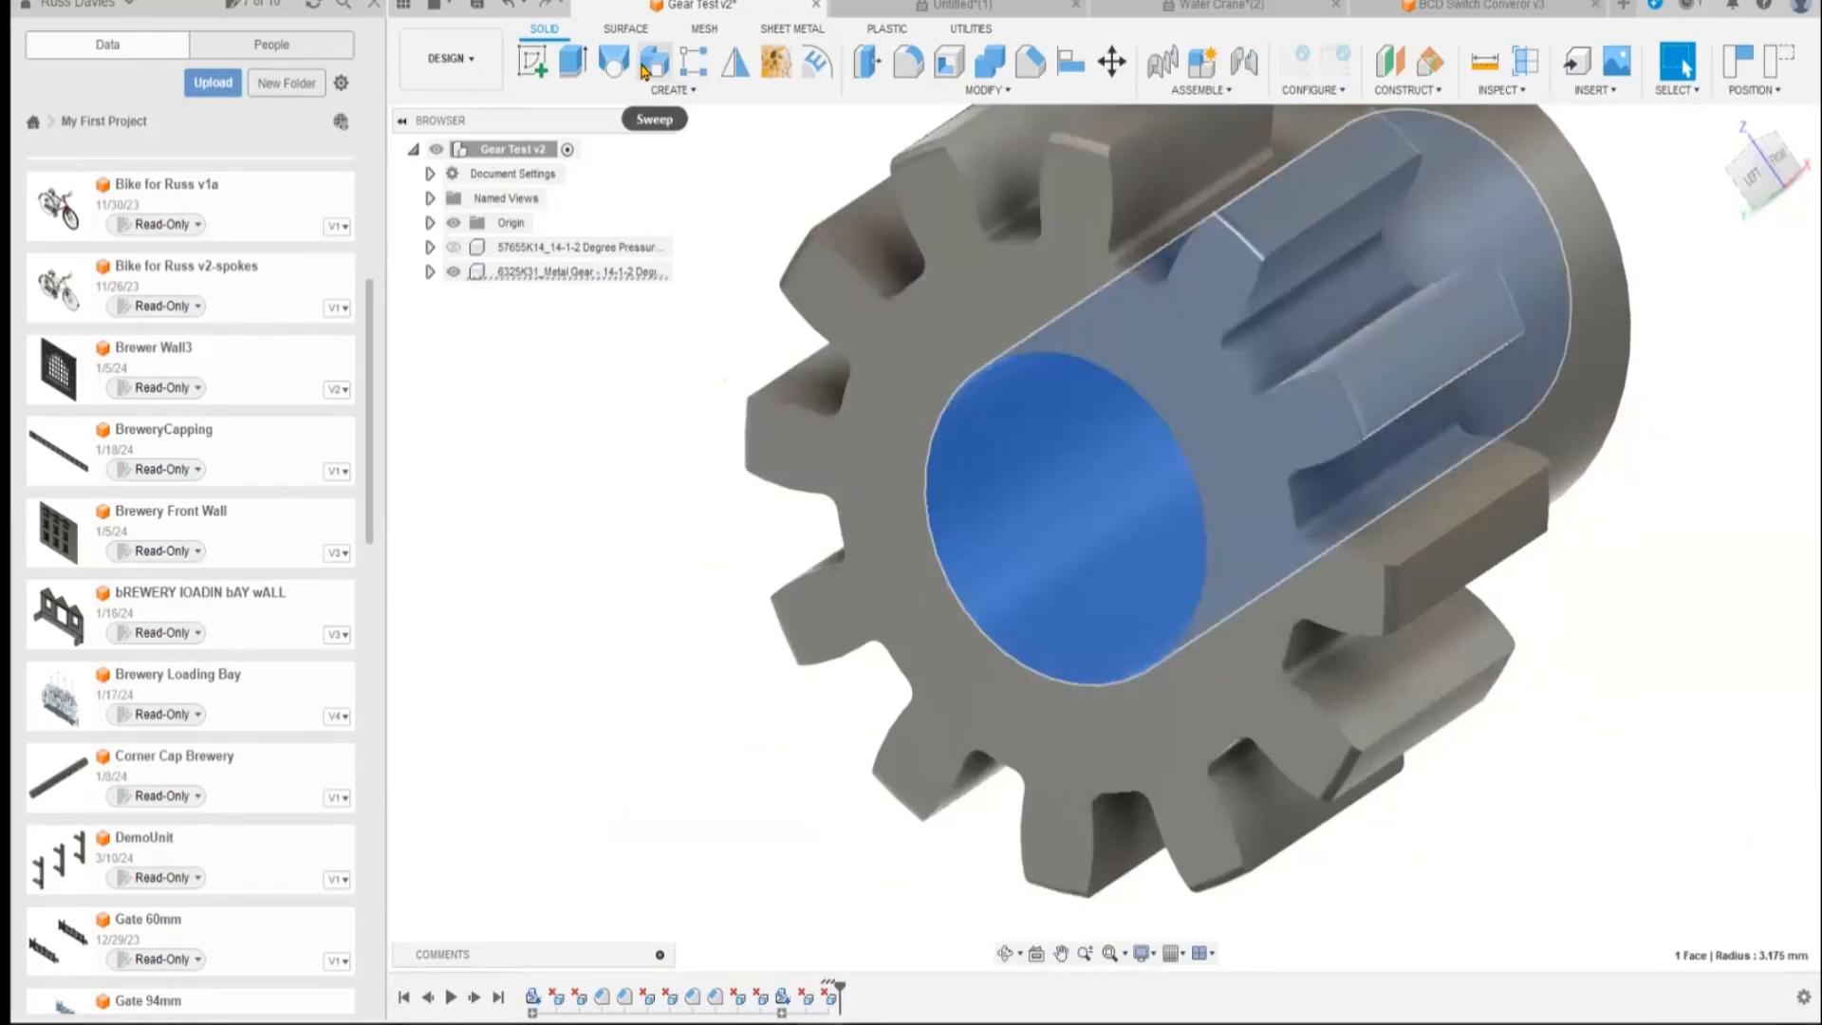
left_click(869, 66)
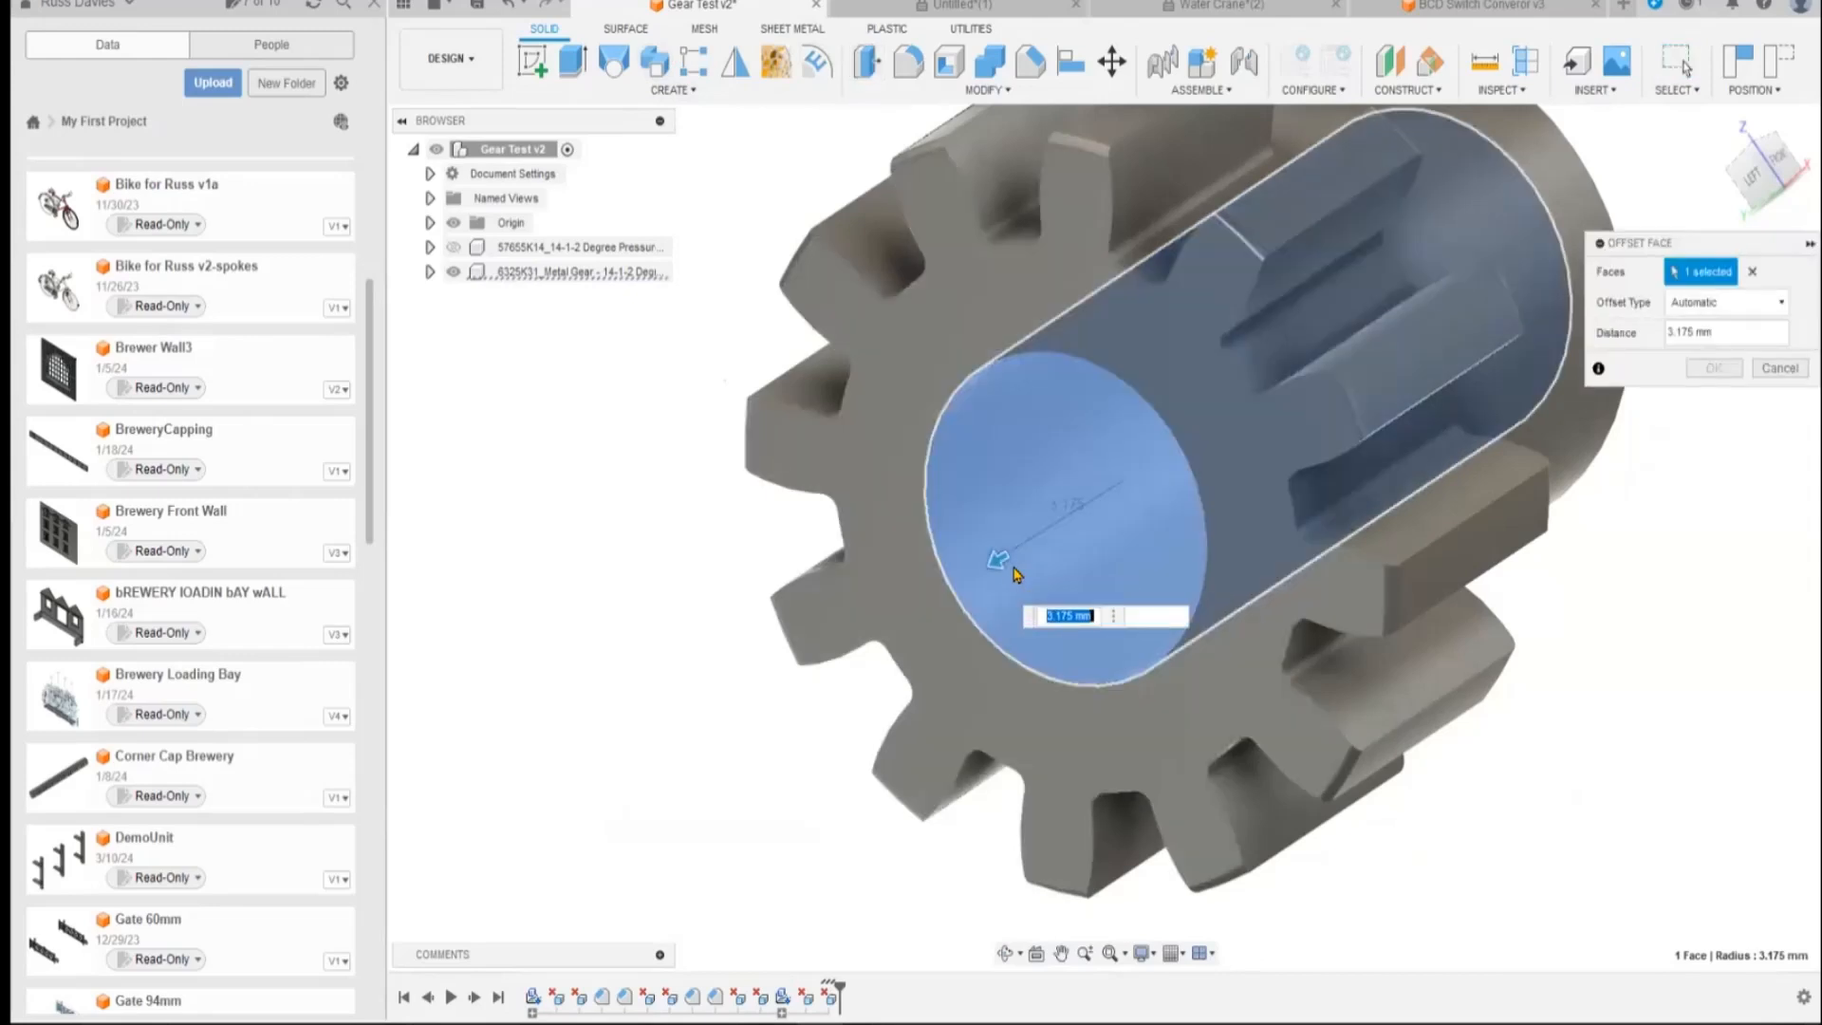
type("1")
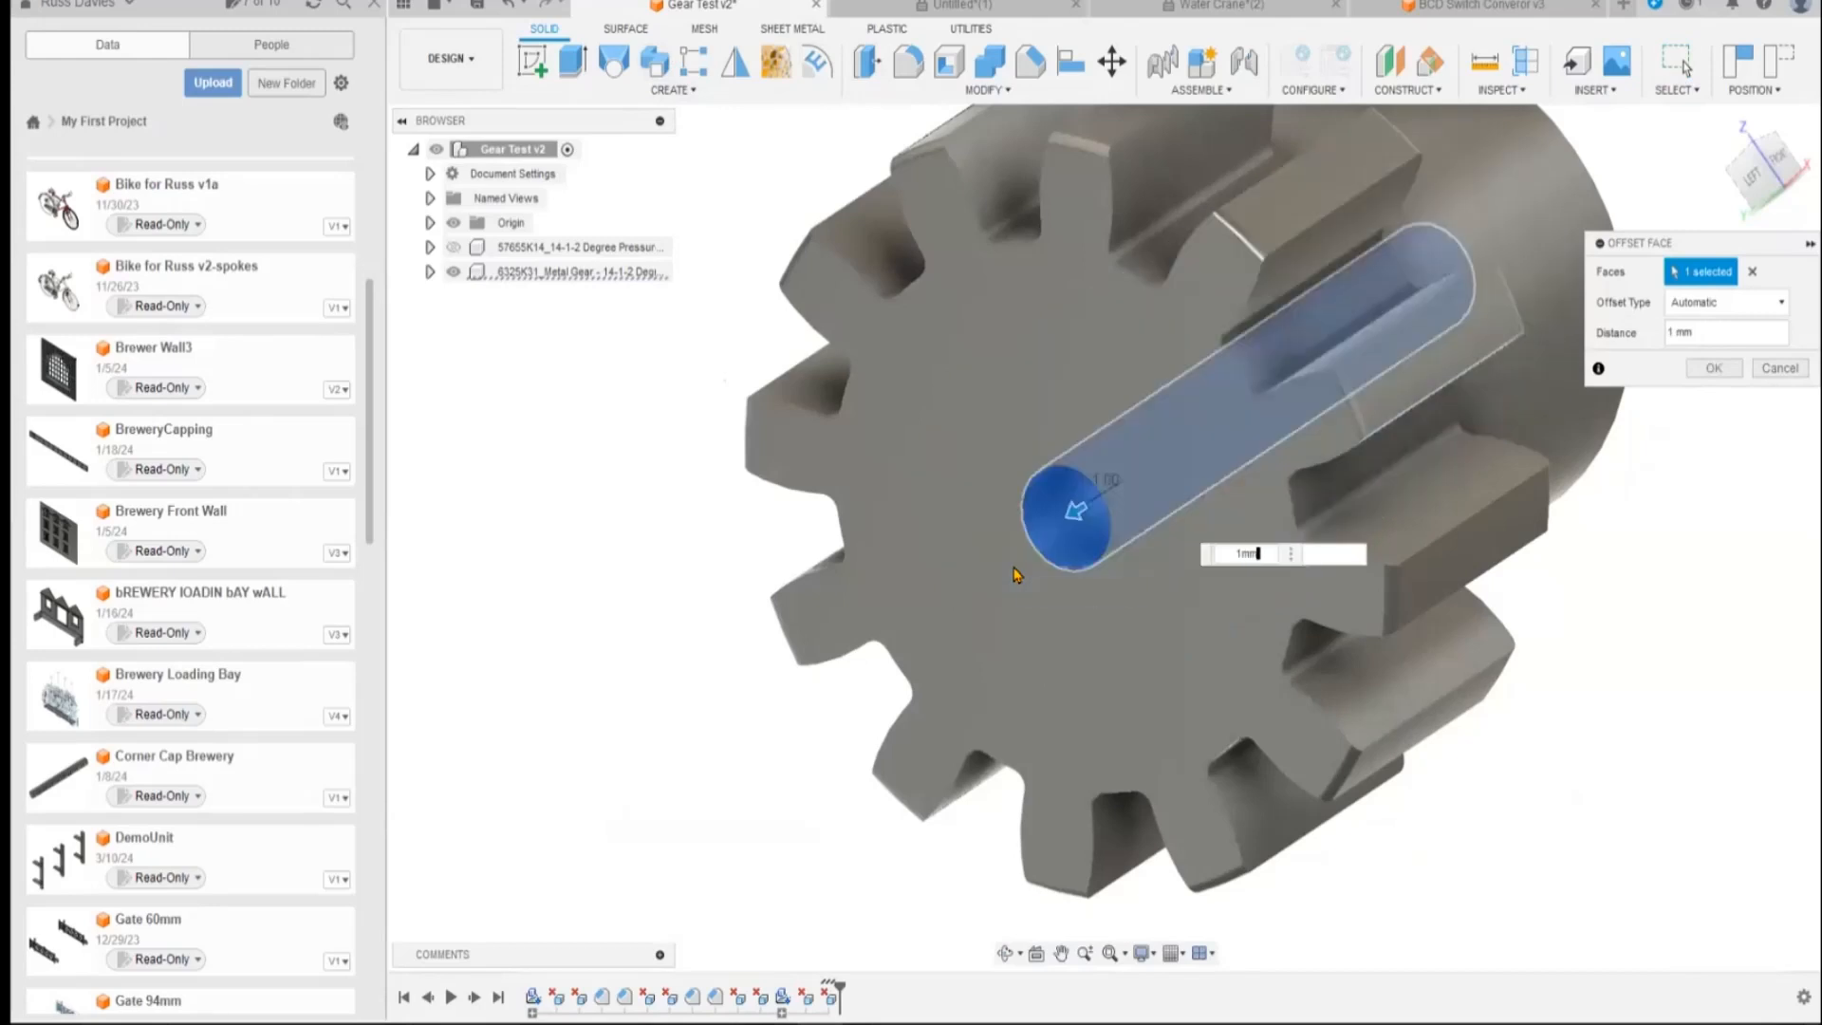
key("Return")
Add a small equal-distance chamfer to the bore's edge on the toothed end of the gear.
scroll(1025, 664, "down", 3)
scroll(1167, 435, "up", 5)
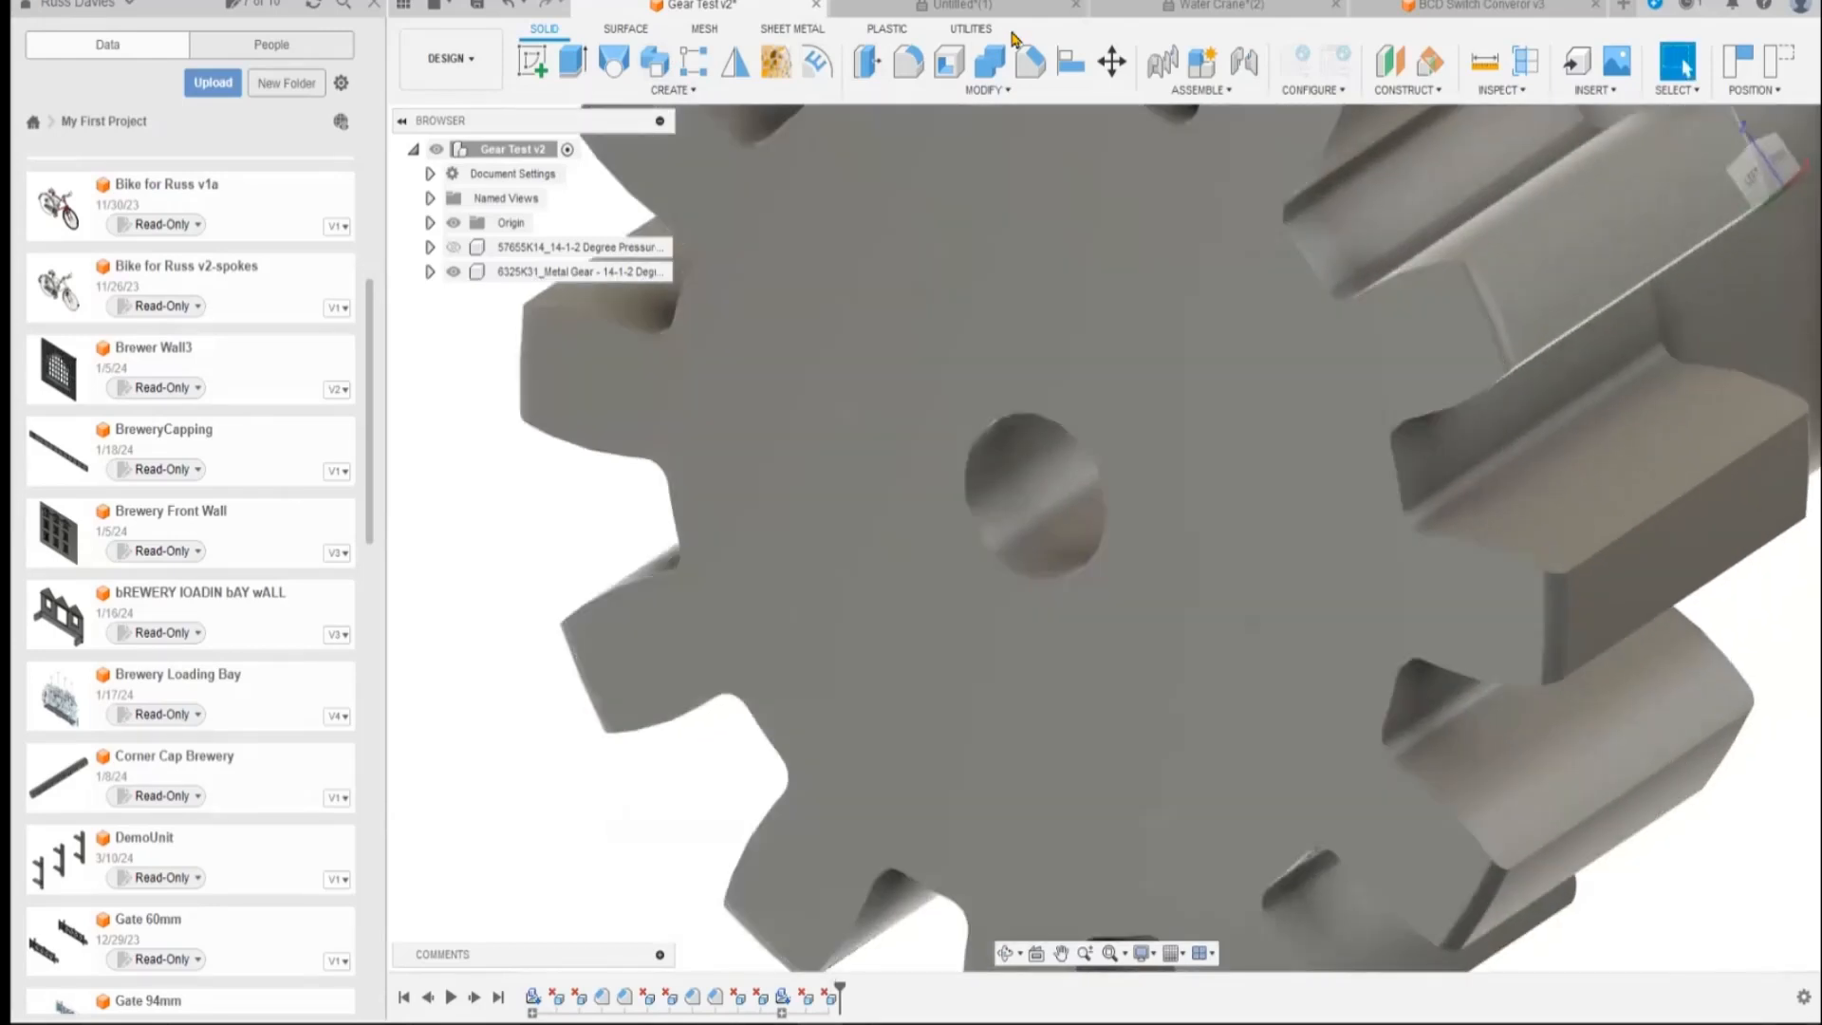
left_click(1038, 423)
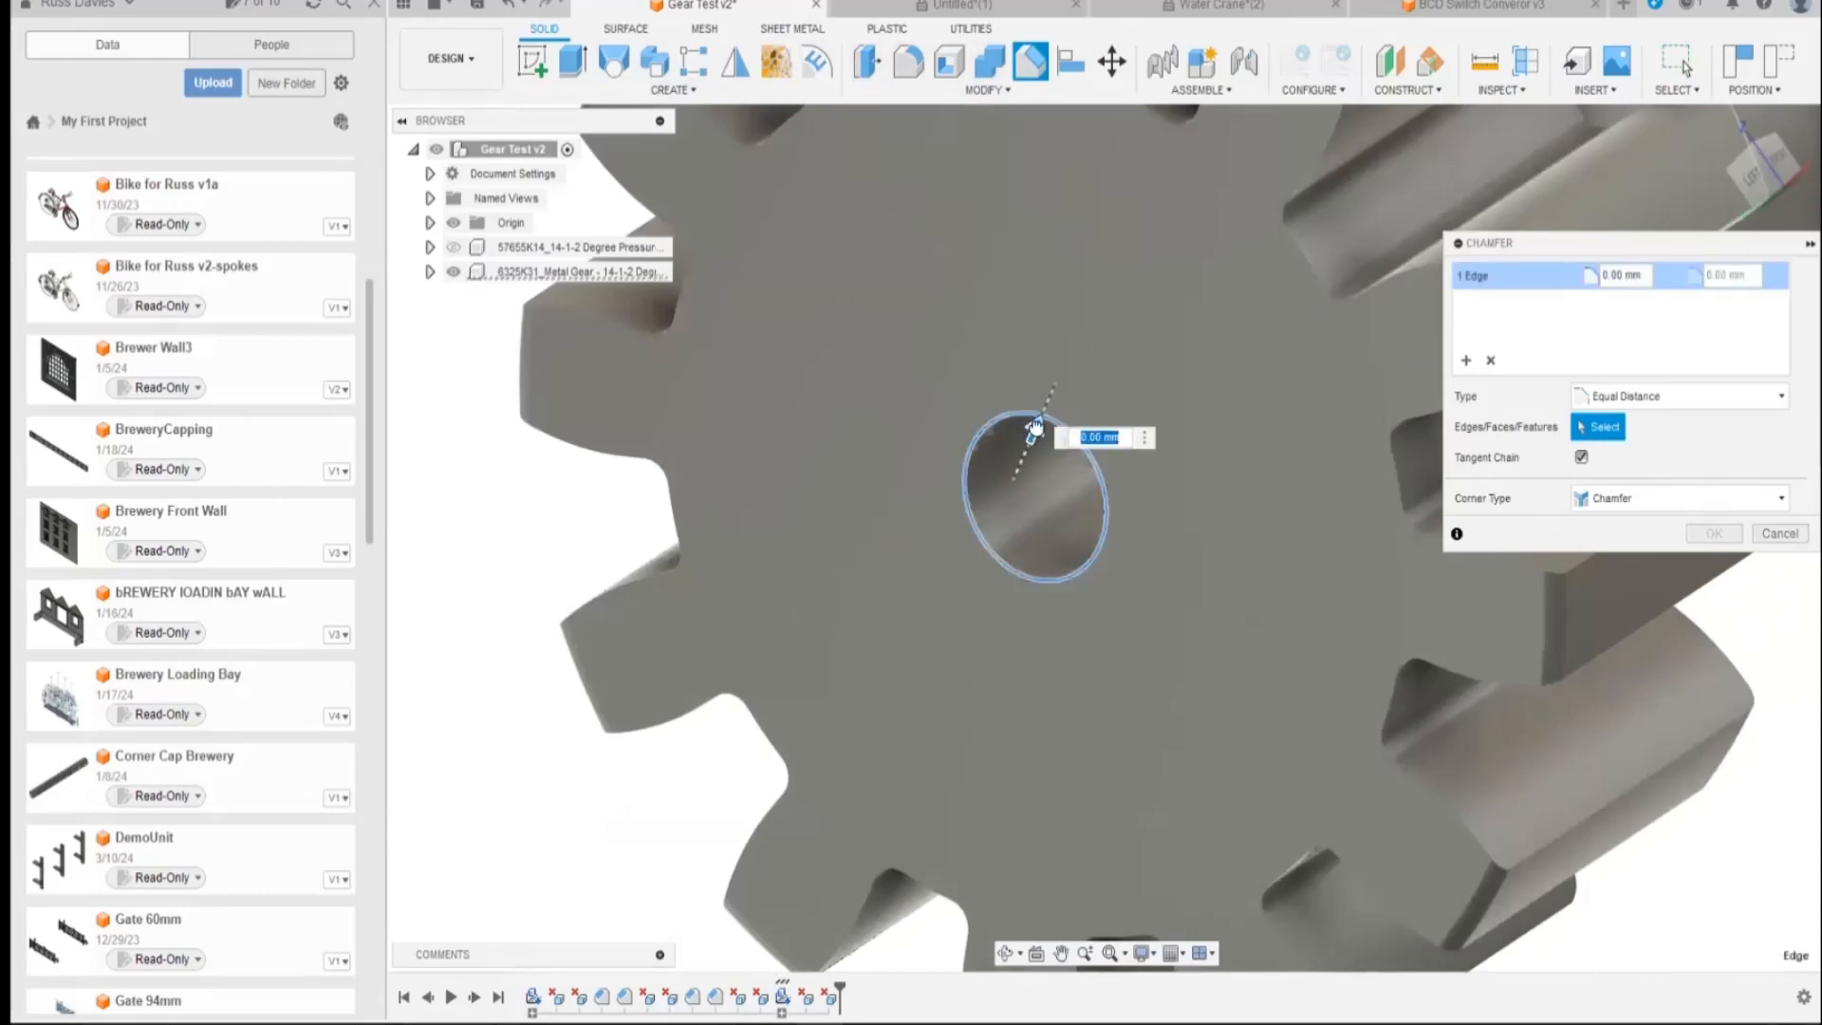
left_click_drag(1034, 431, 1047, 403)
left_click(1713, 533)
Try to extrude the hub-side face of the gear teeth about 4.17 mm towards the hub end, capturing the component position.
scroll(1418, 648, "down", 5)
middle_click_drag(1127, 841, 958, 555)
left_click(844, 588)
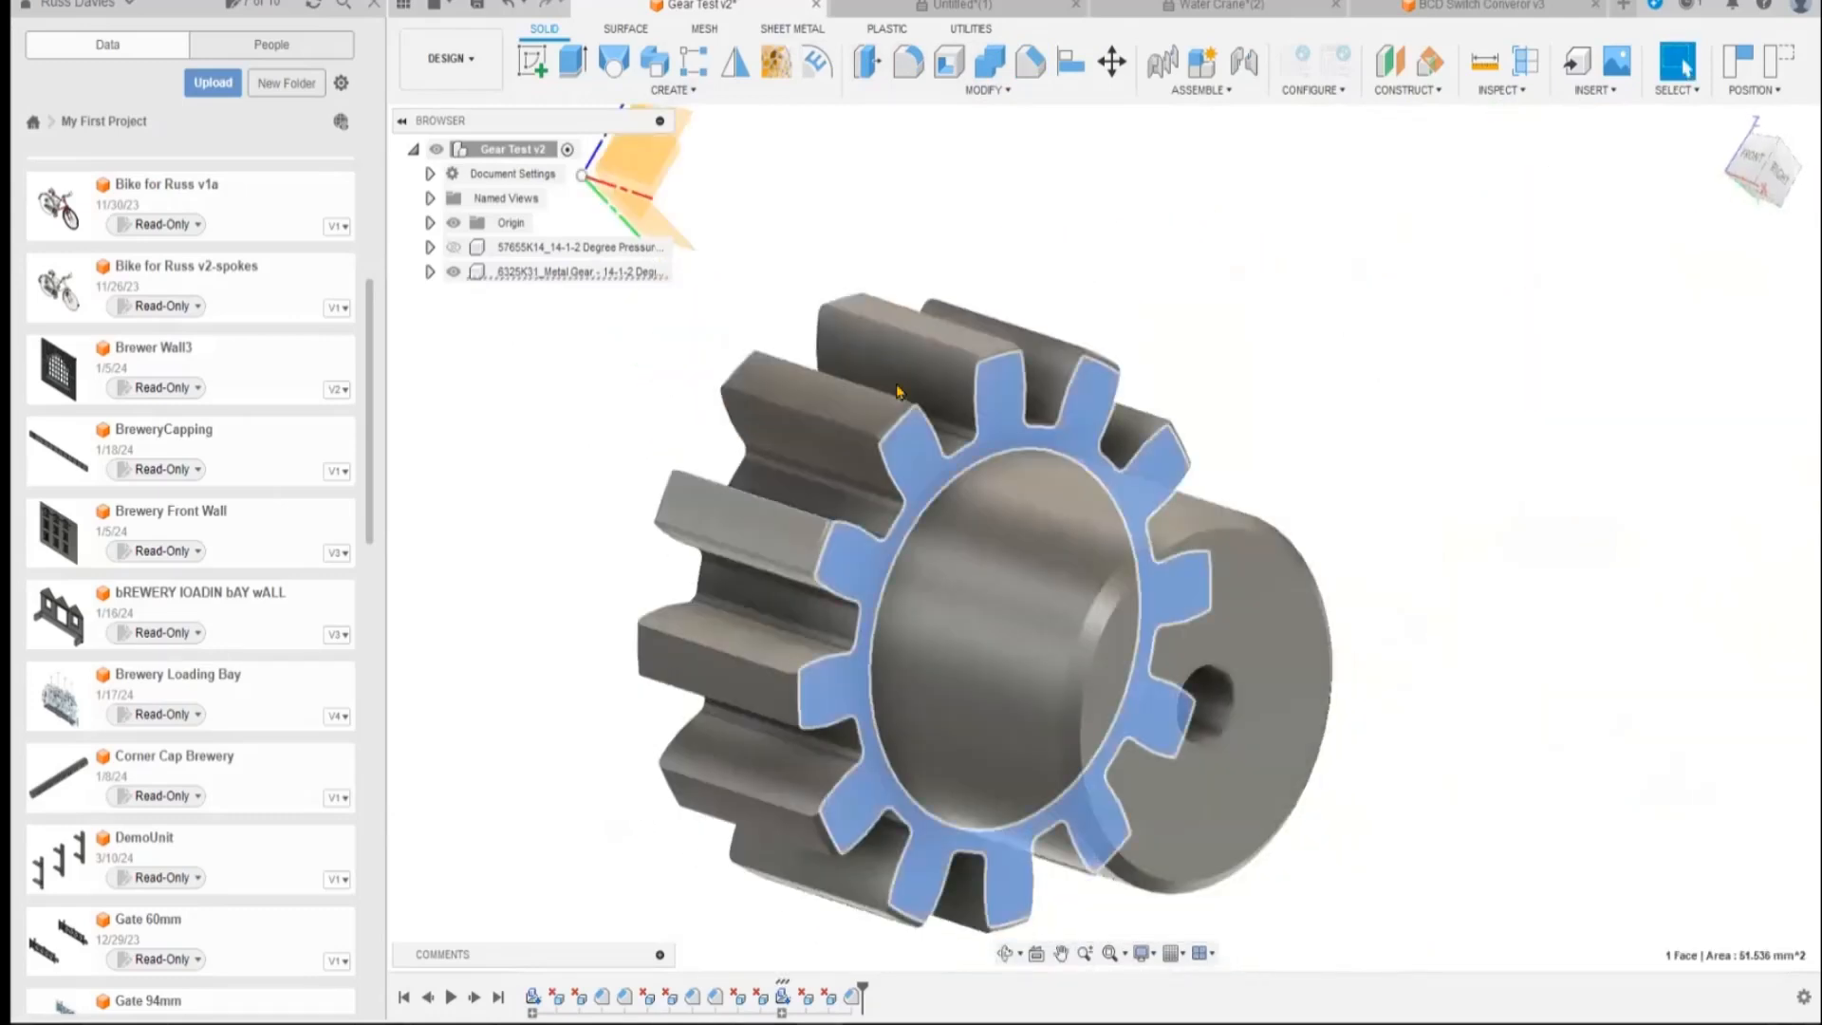
left_click(574, 65)
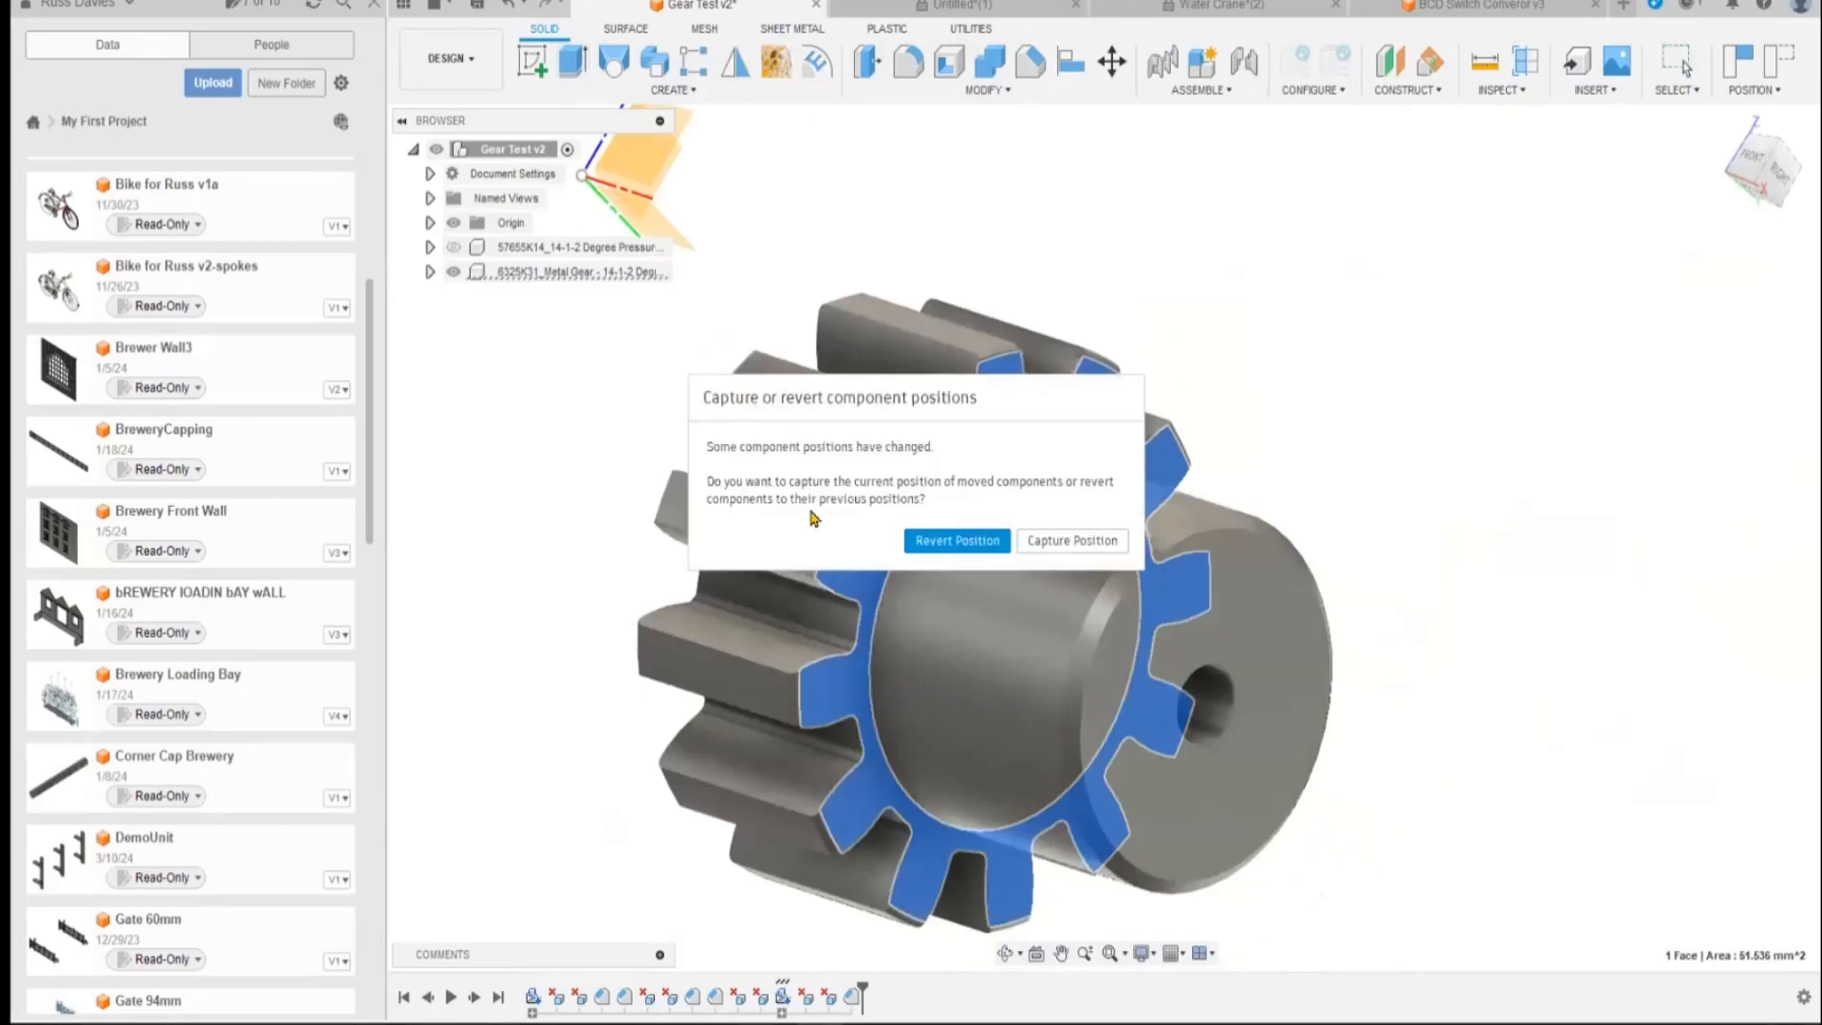
left_click(1056, 540)
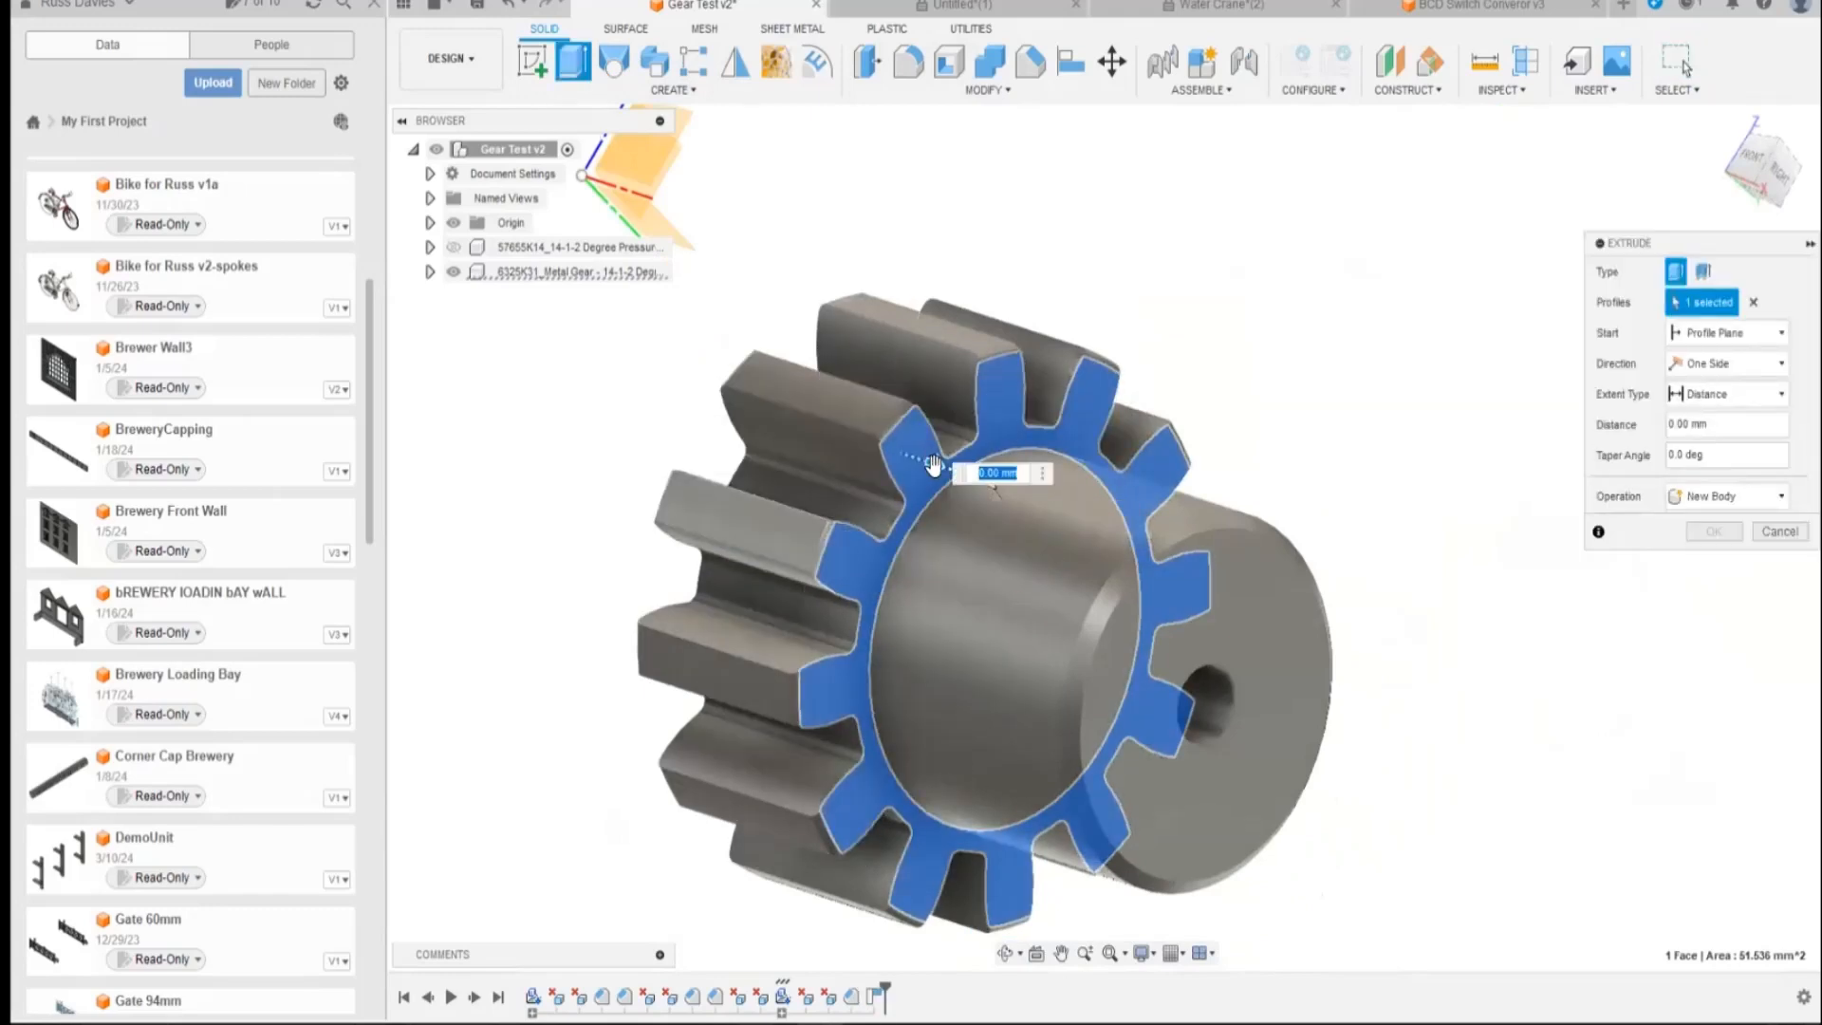
middle_click_drag(1091, 512, 1039, 504, "shift")
left_click_drag(1038, 504, 893, 427)
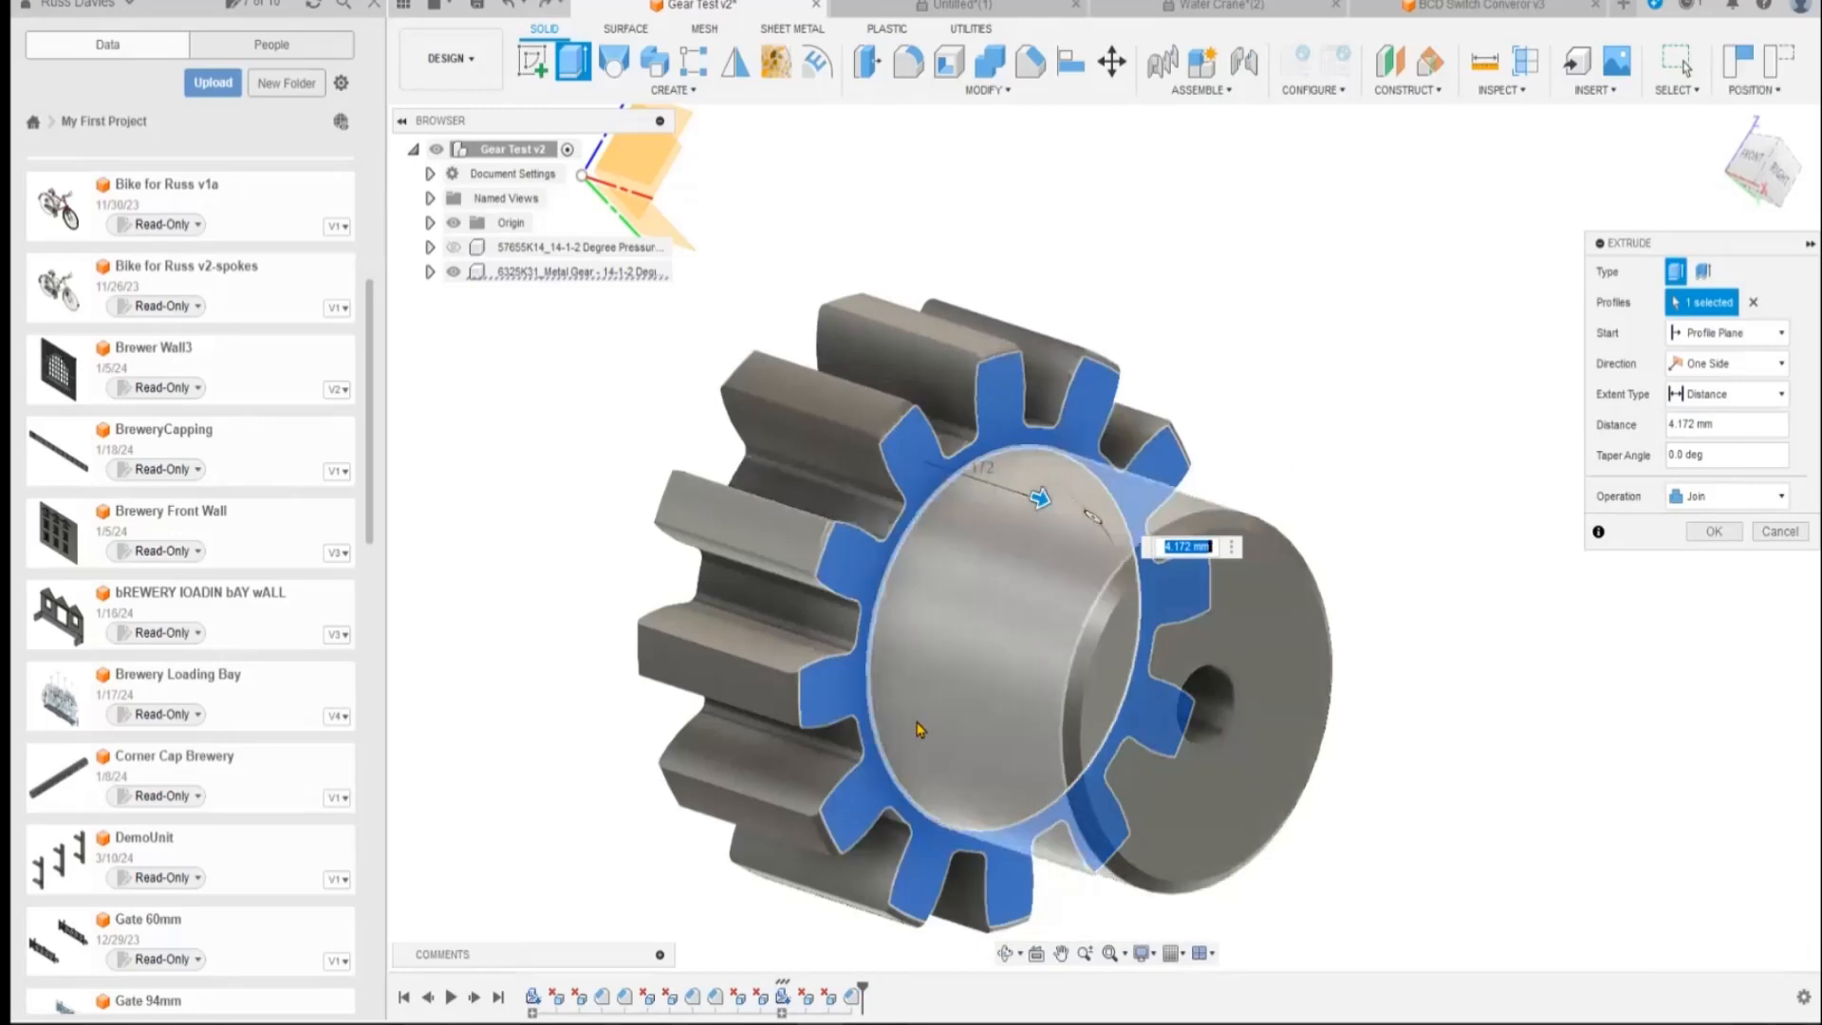
scroll(884, 441, "up", 5)
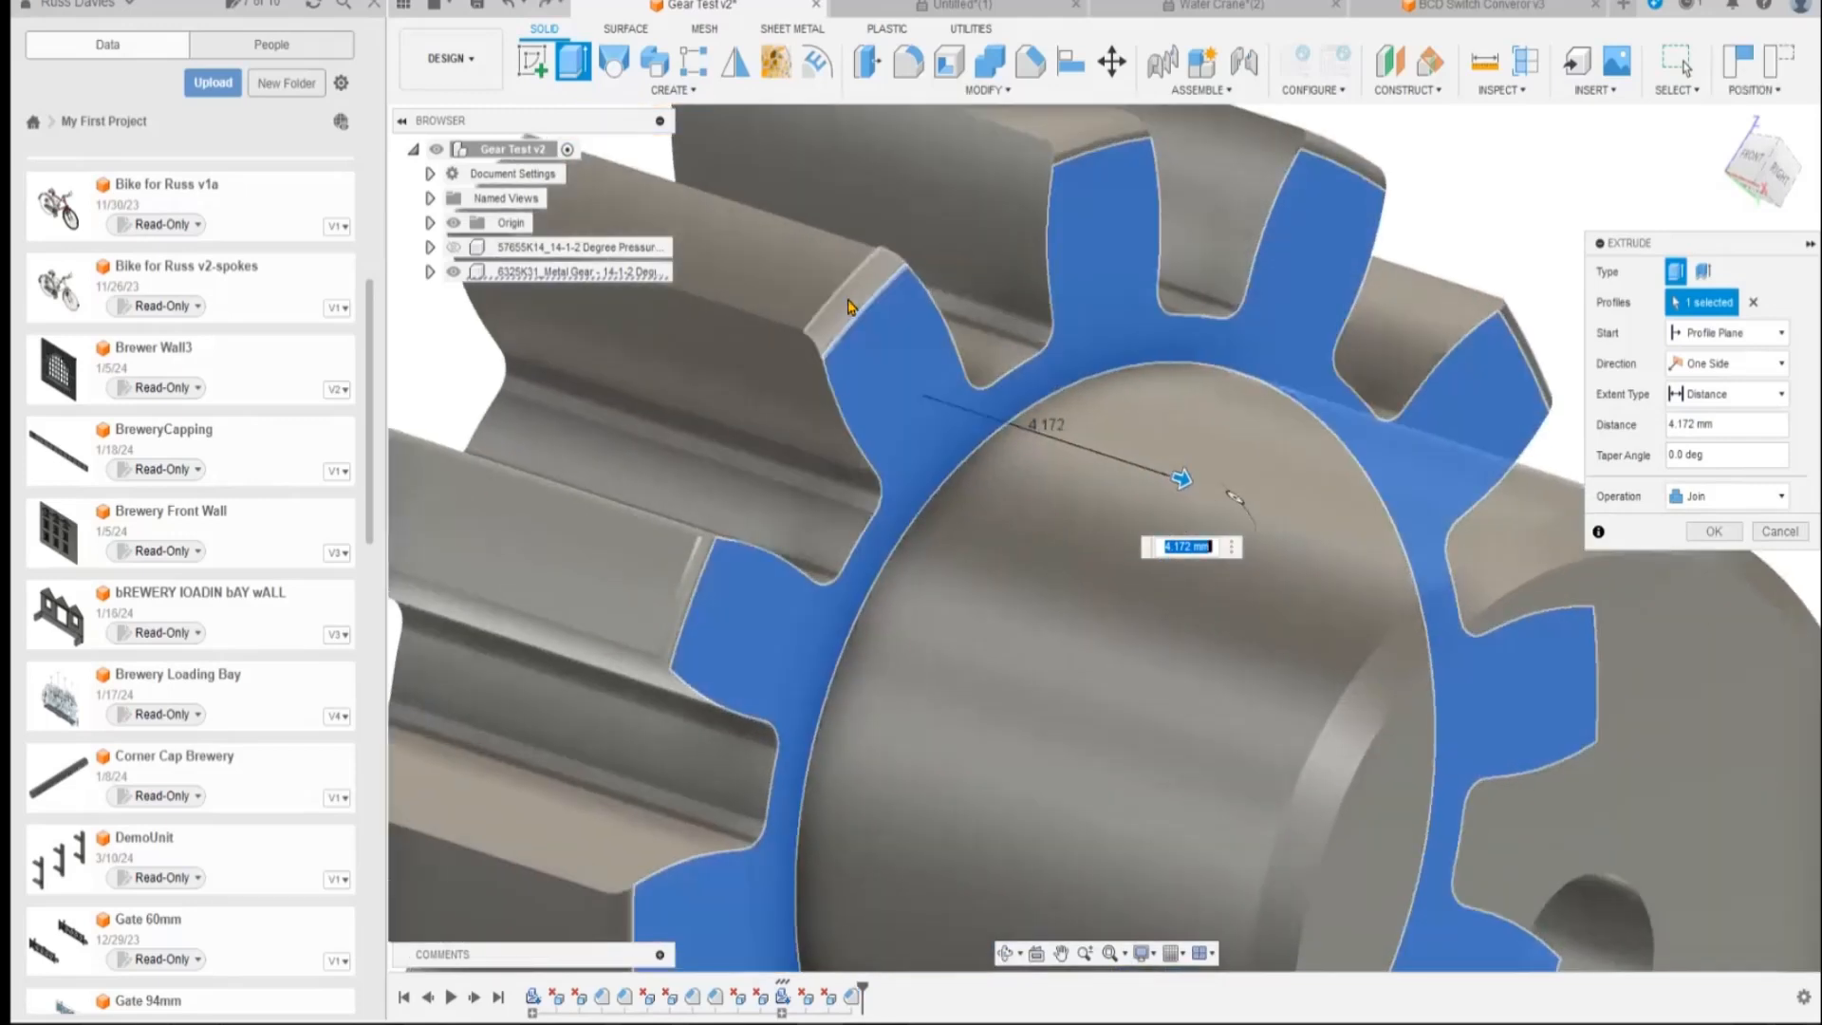
left_click(851, 305)
key("Escape")
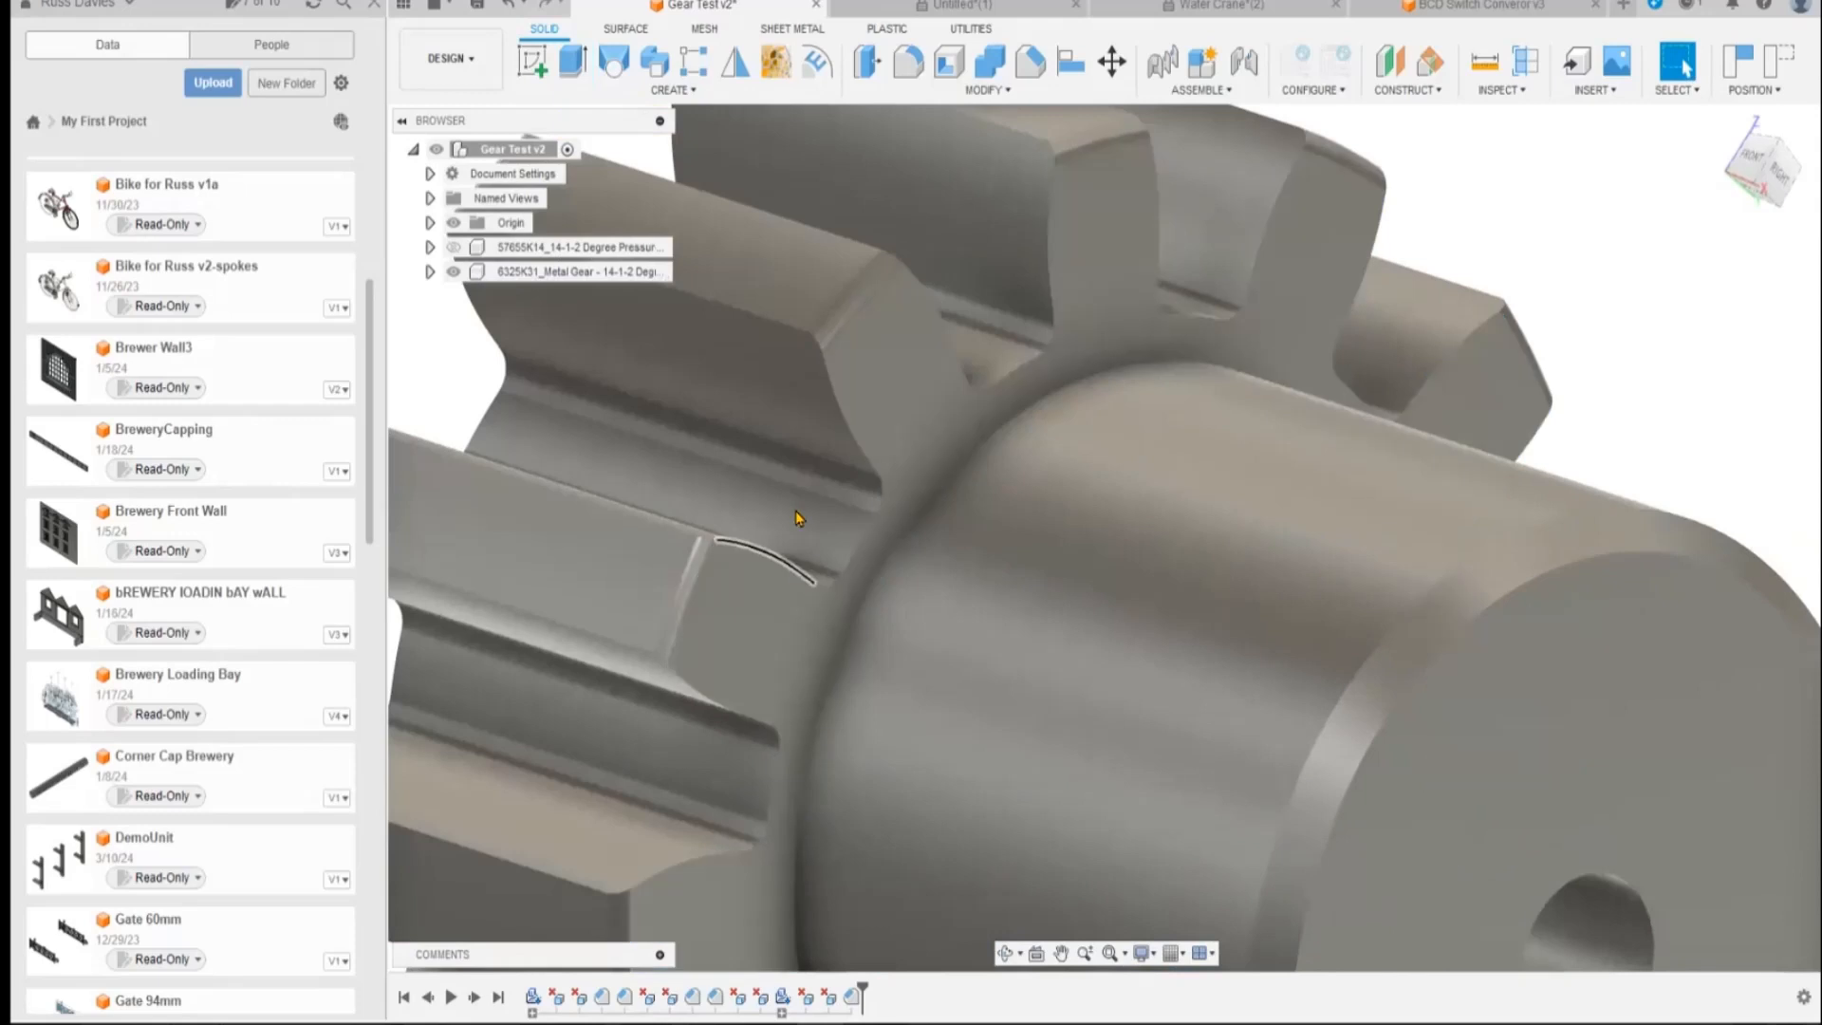
Delete the bevelled tip faces on two neighbouring gear teeth at the hub side.
left_click(853, 306)
key("Delete")
left_click(674, 606)
key("Delete")
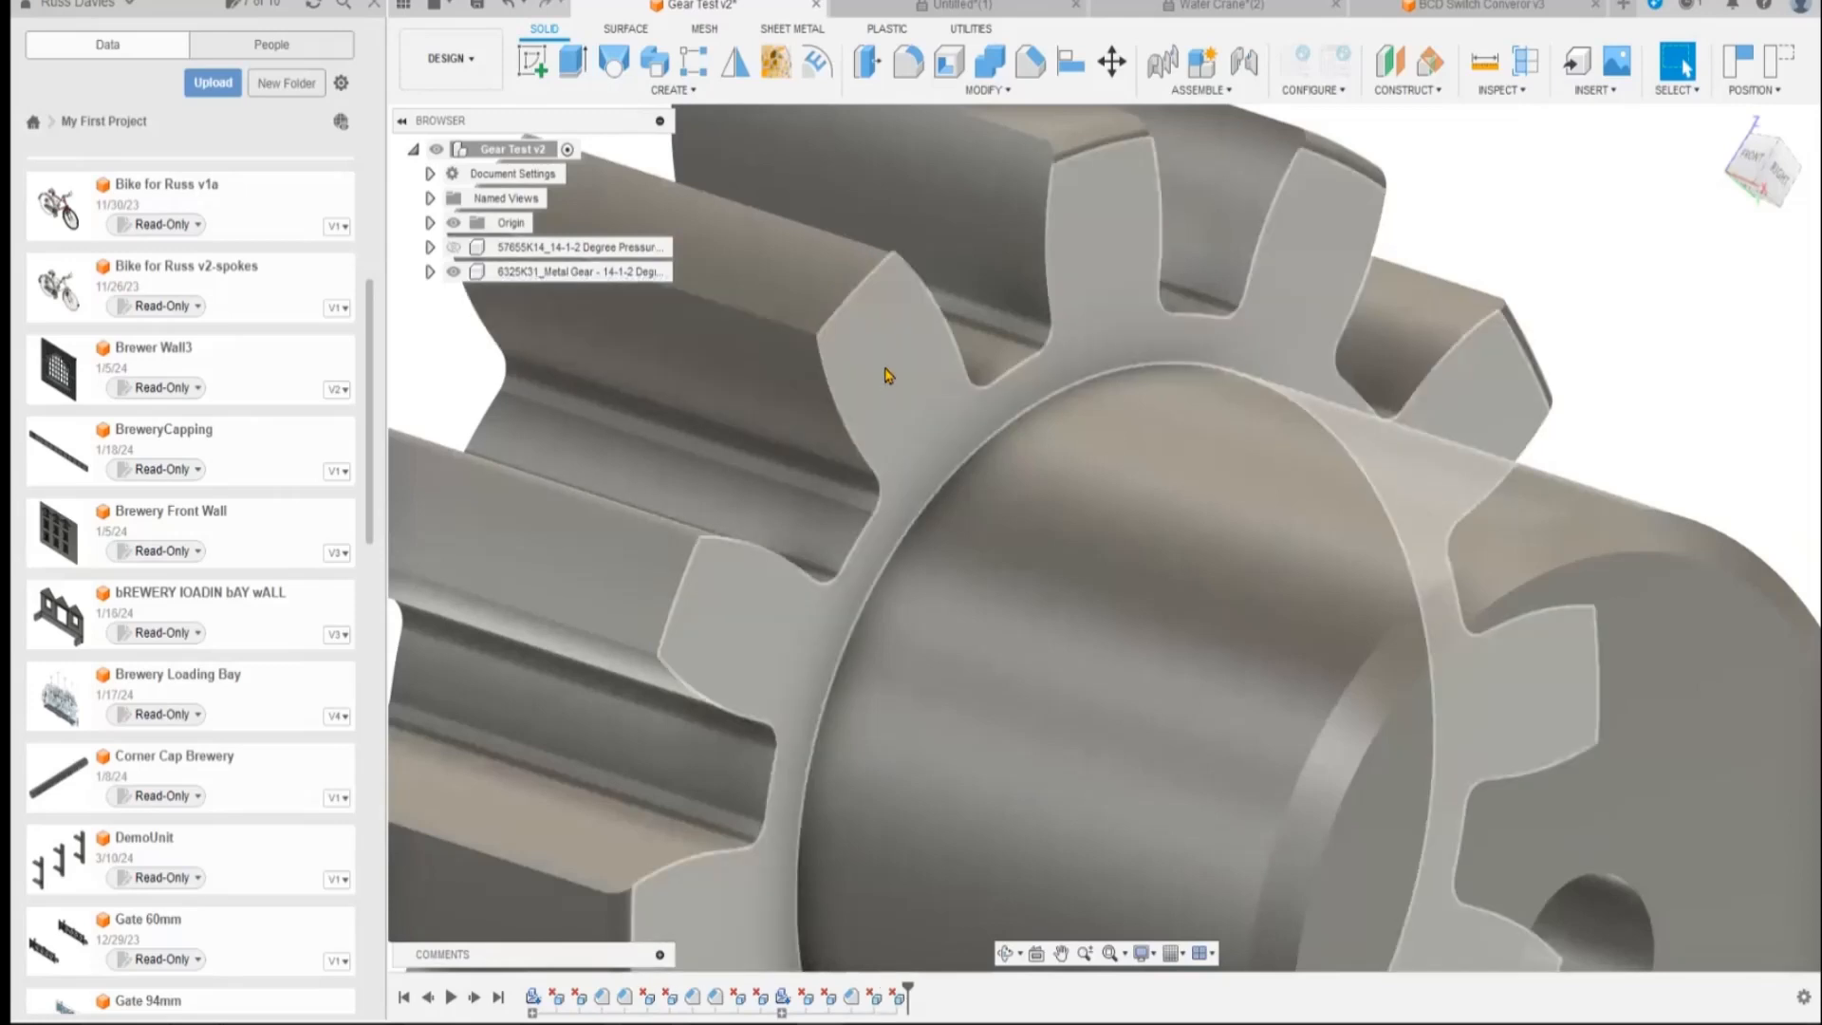
Try to extrude the hub-side tooth face about 3.53 mm along the hub as a join.
left_click(883, 423)
left_click(573, 63)
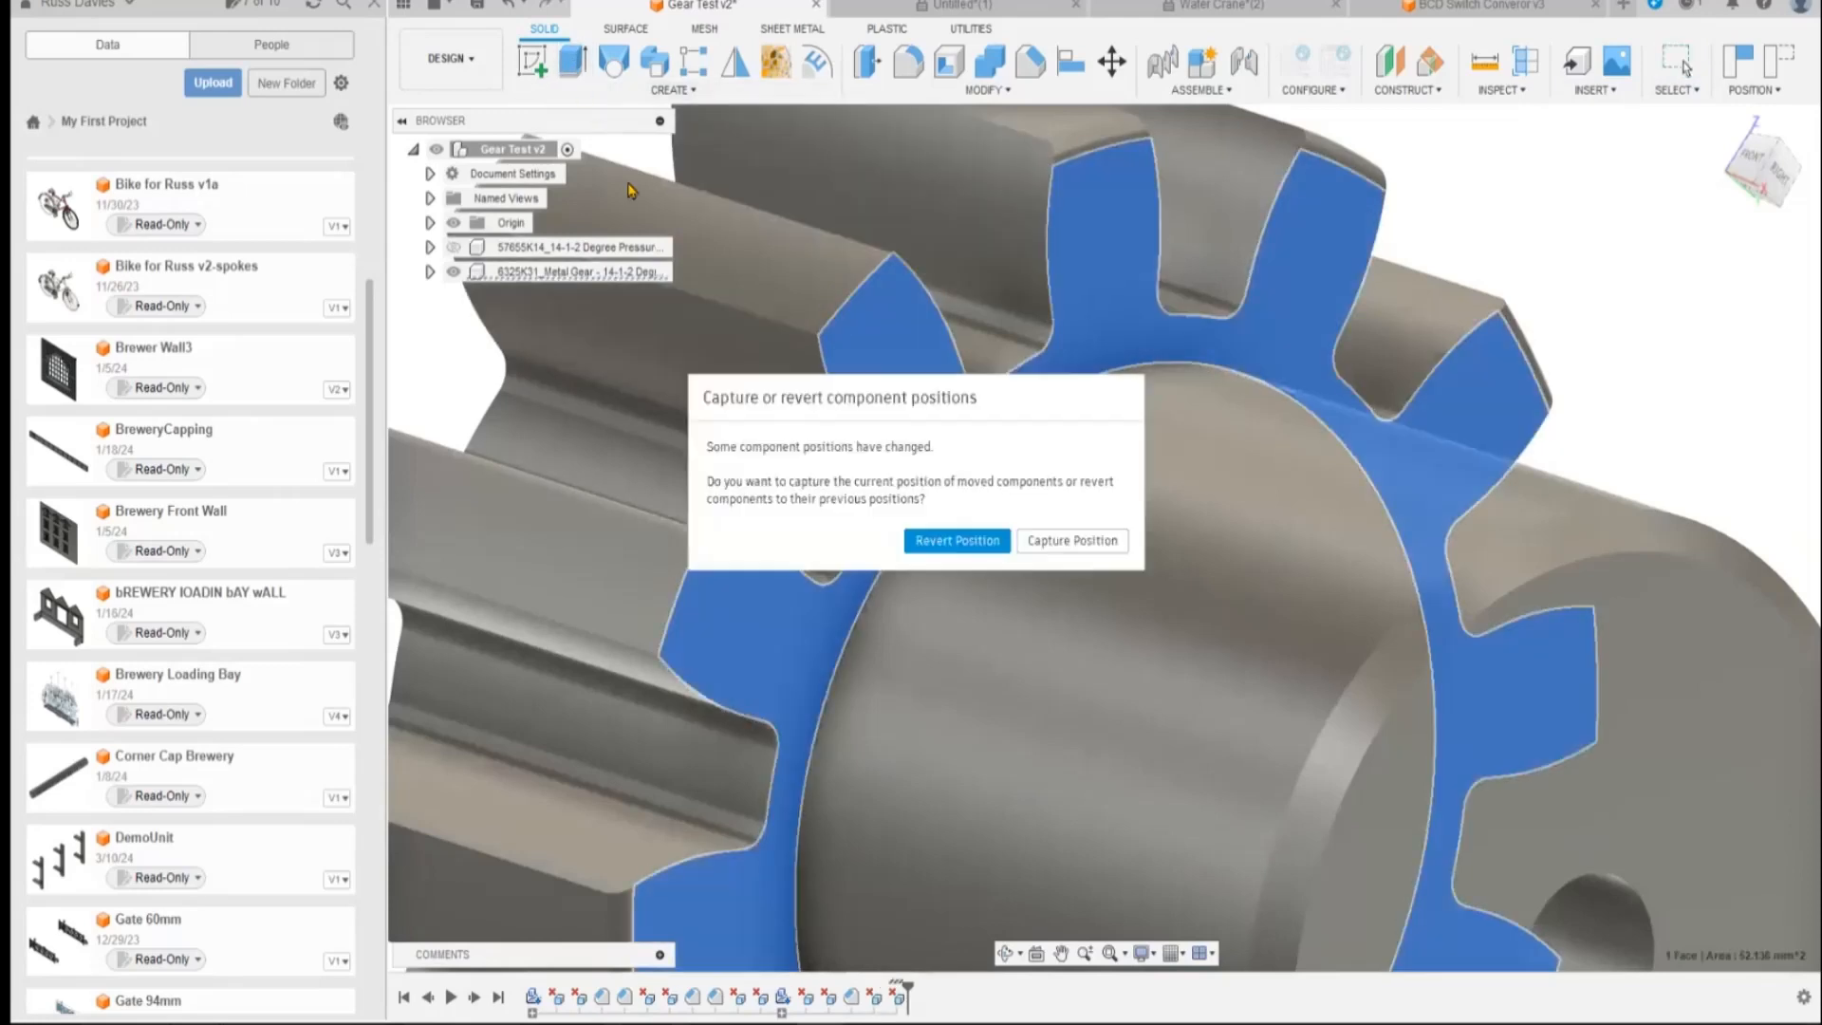
left_click(1070, 537)
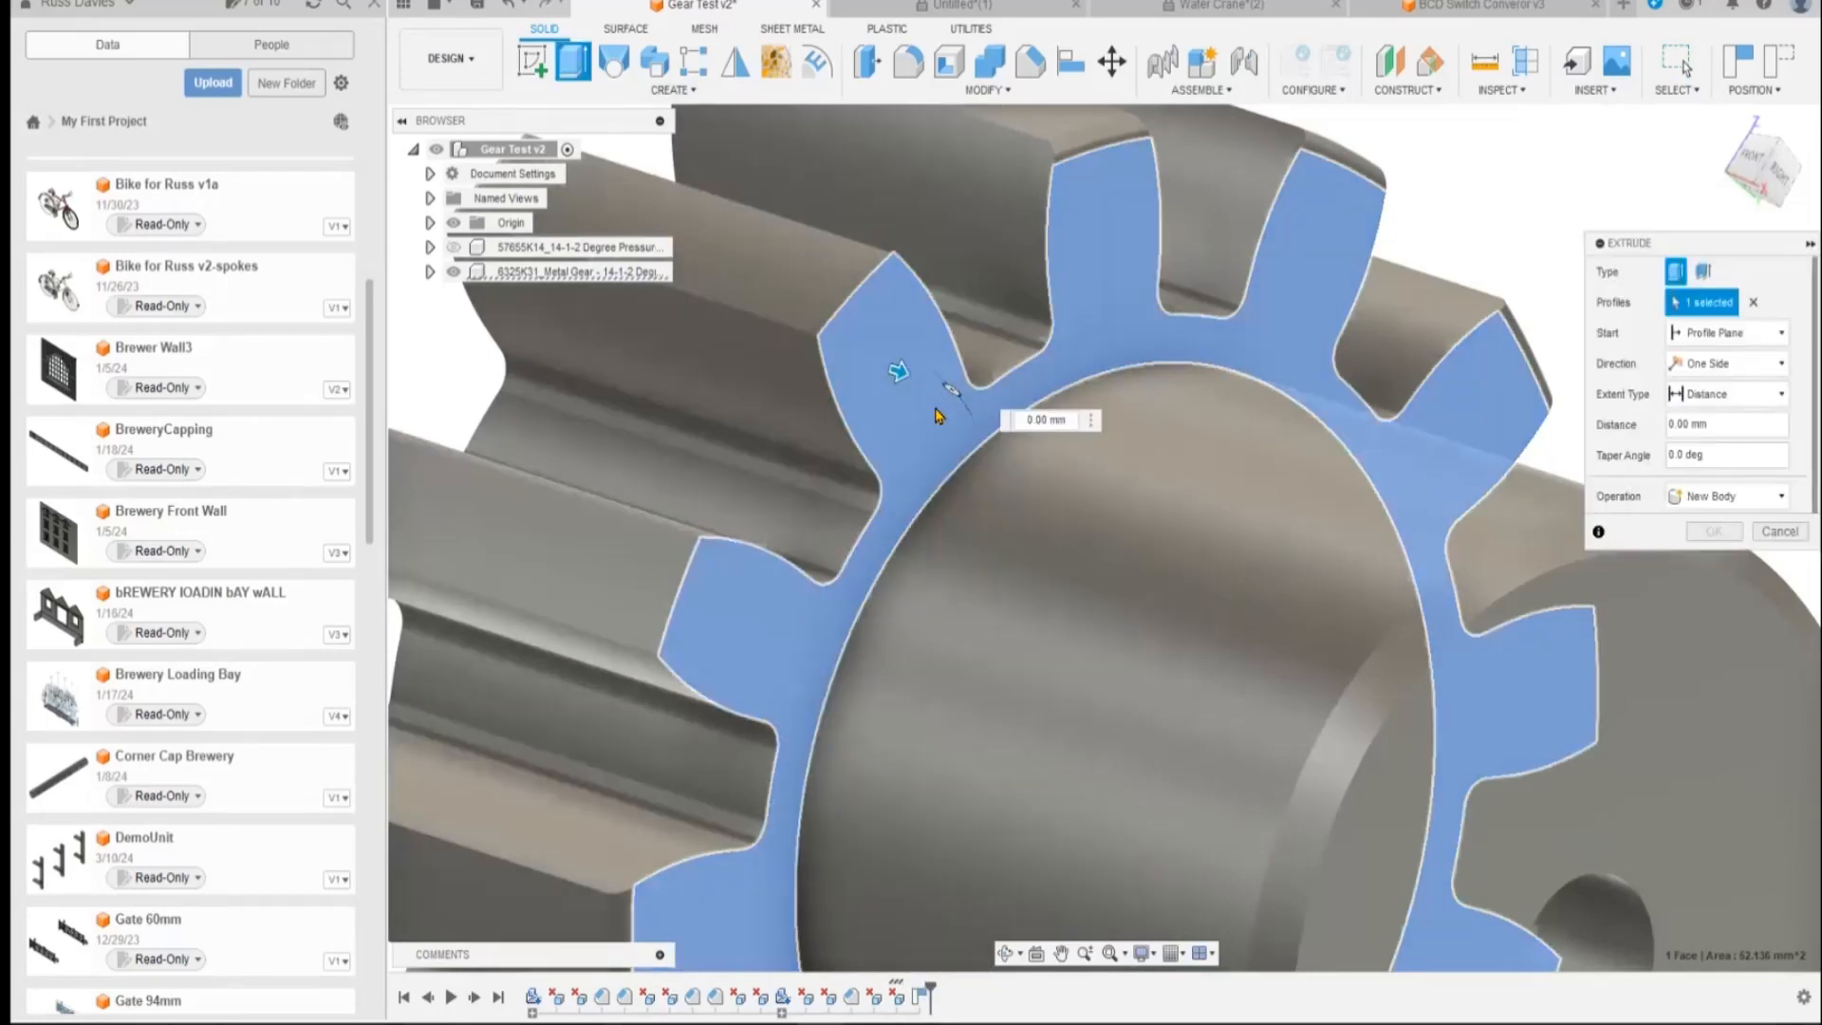
left_click_drag(912, 373, 1116, 456)
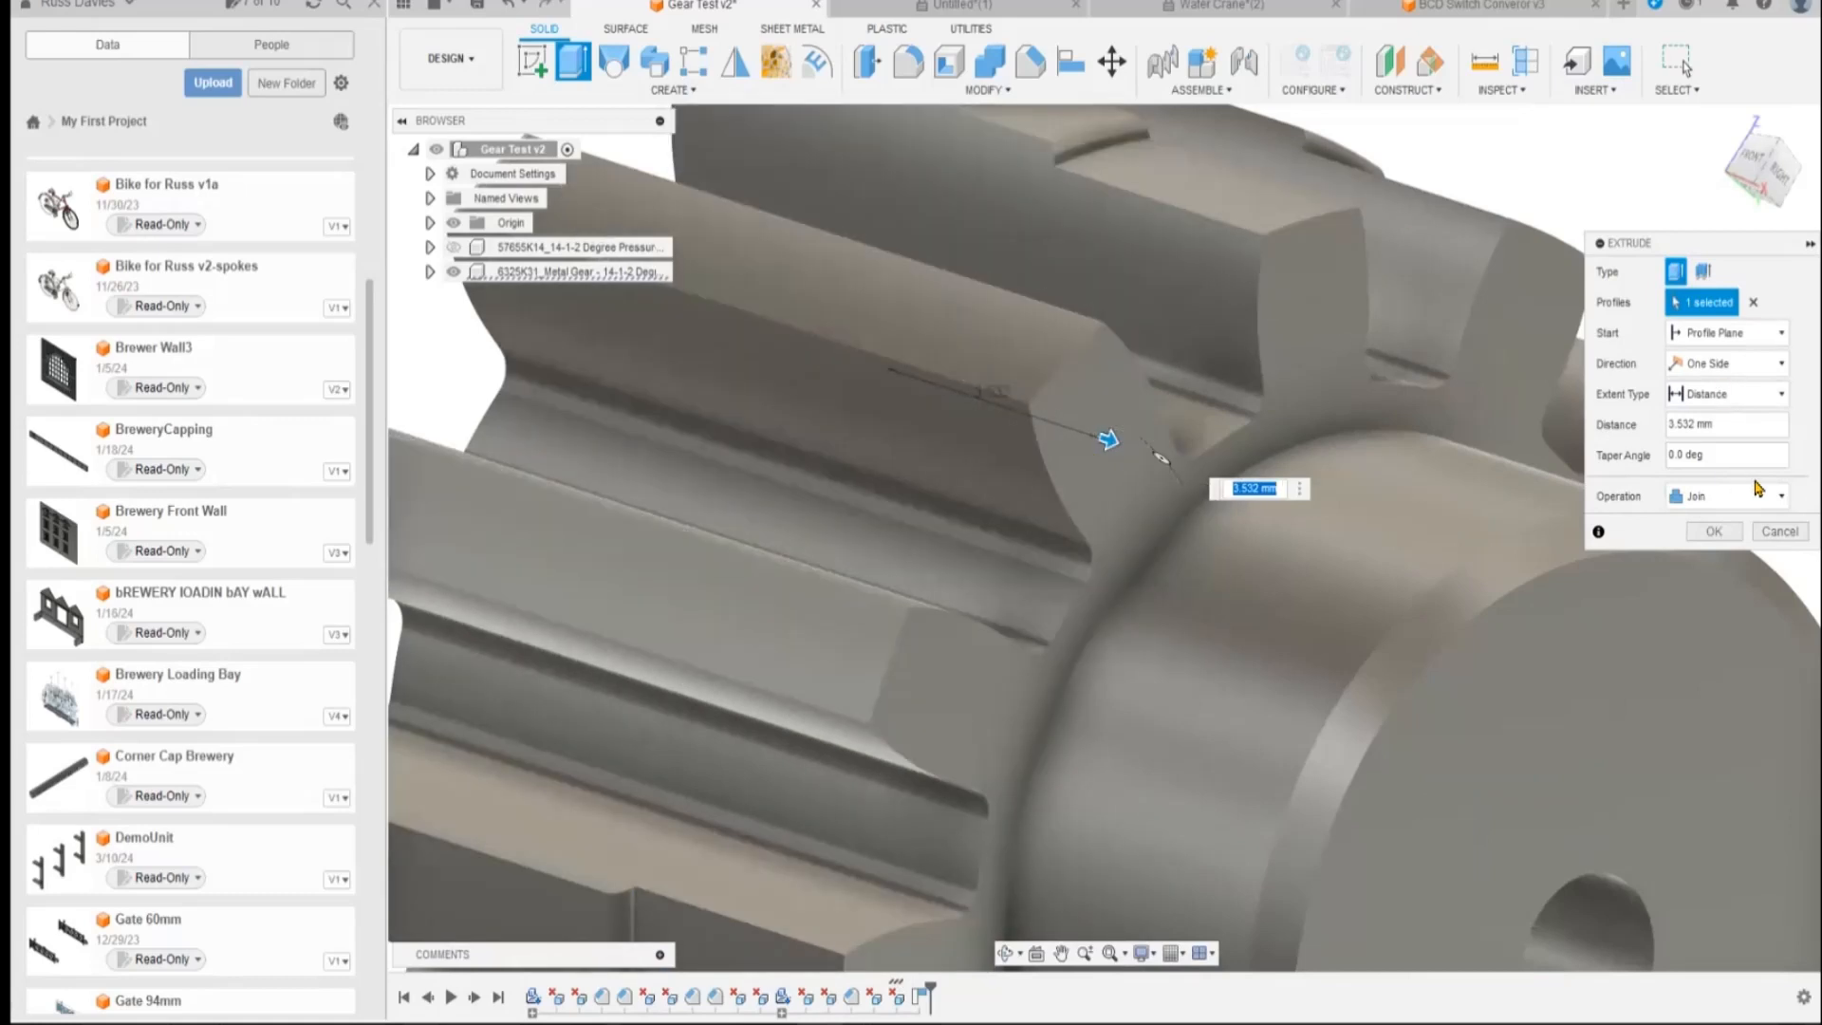
left_click(1768, 529)
Look through the fastener categories of the McMaster-Carr component catalogue and close it without inserting a part.
scroll(1029, 598, "down", 3)
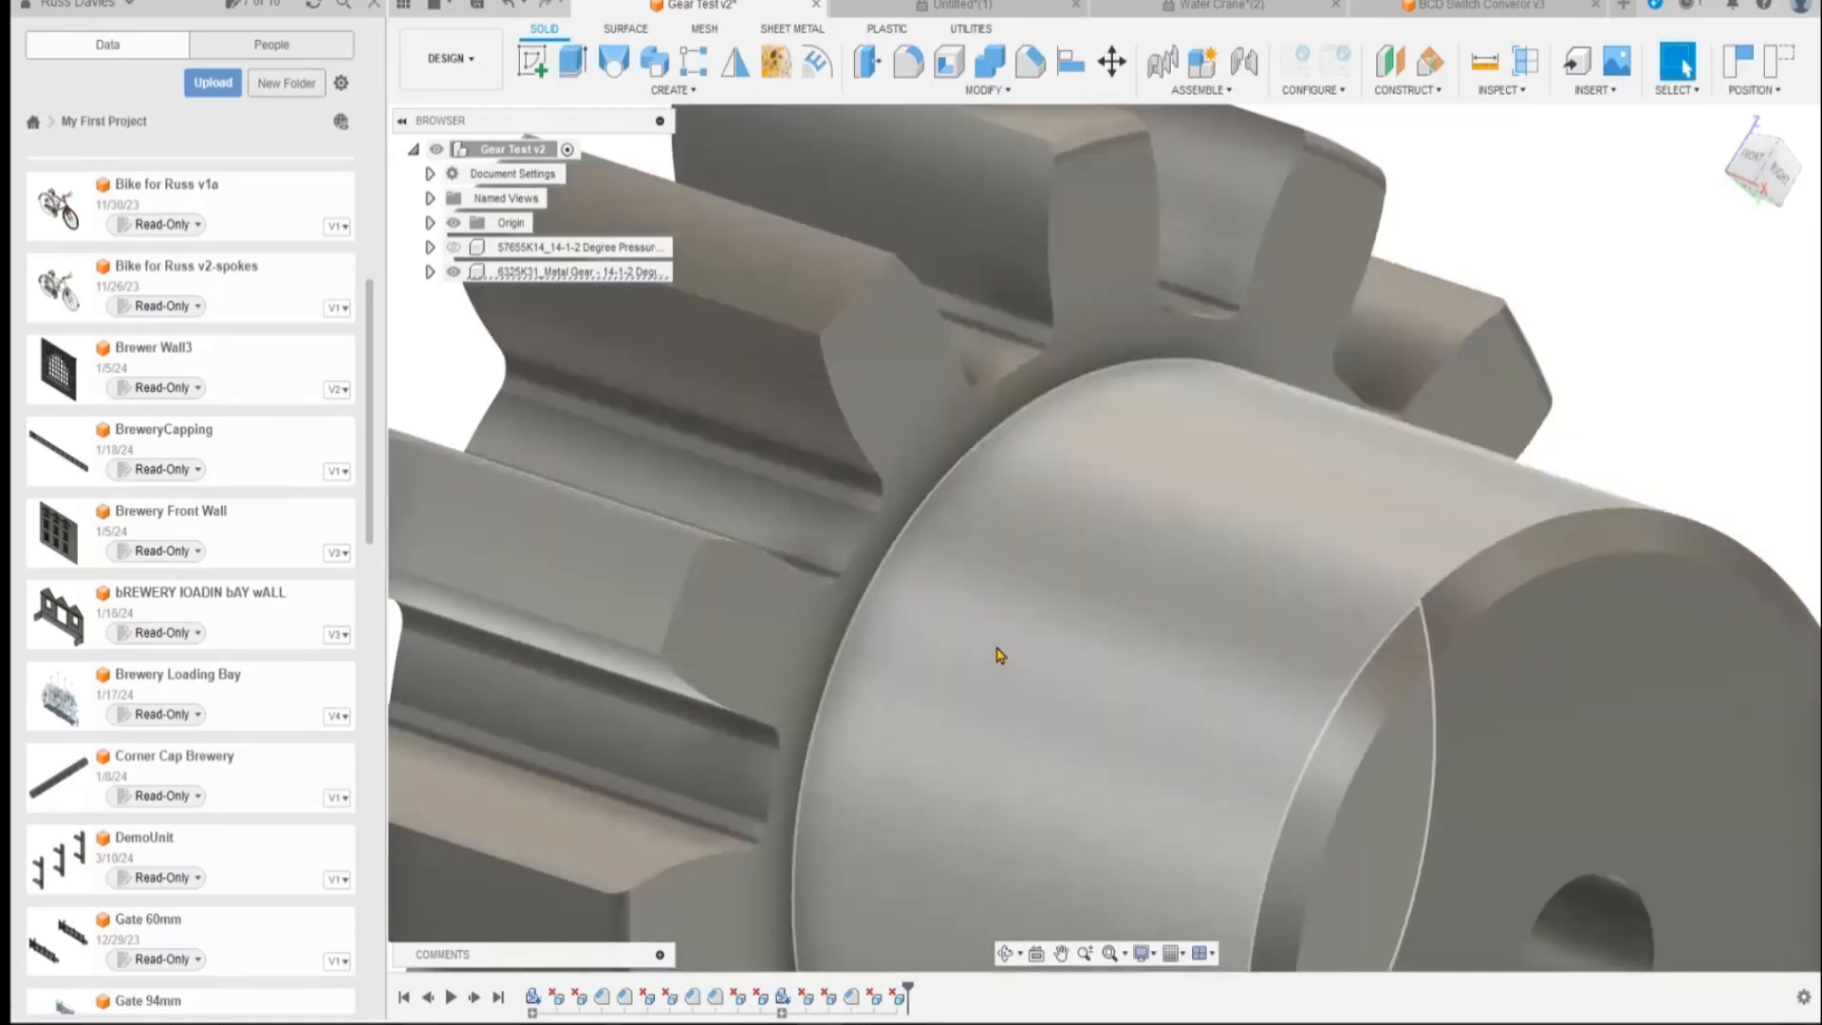
scroll(1034, 602, "down", 4)
scroll(1036, 604, "down", 2)
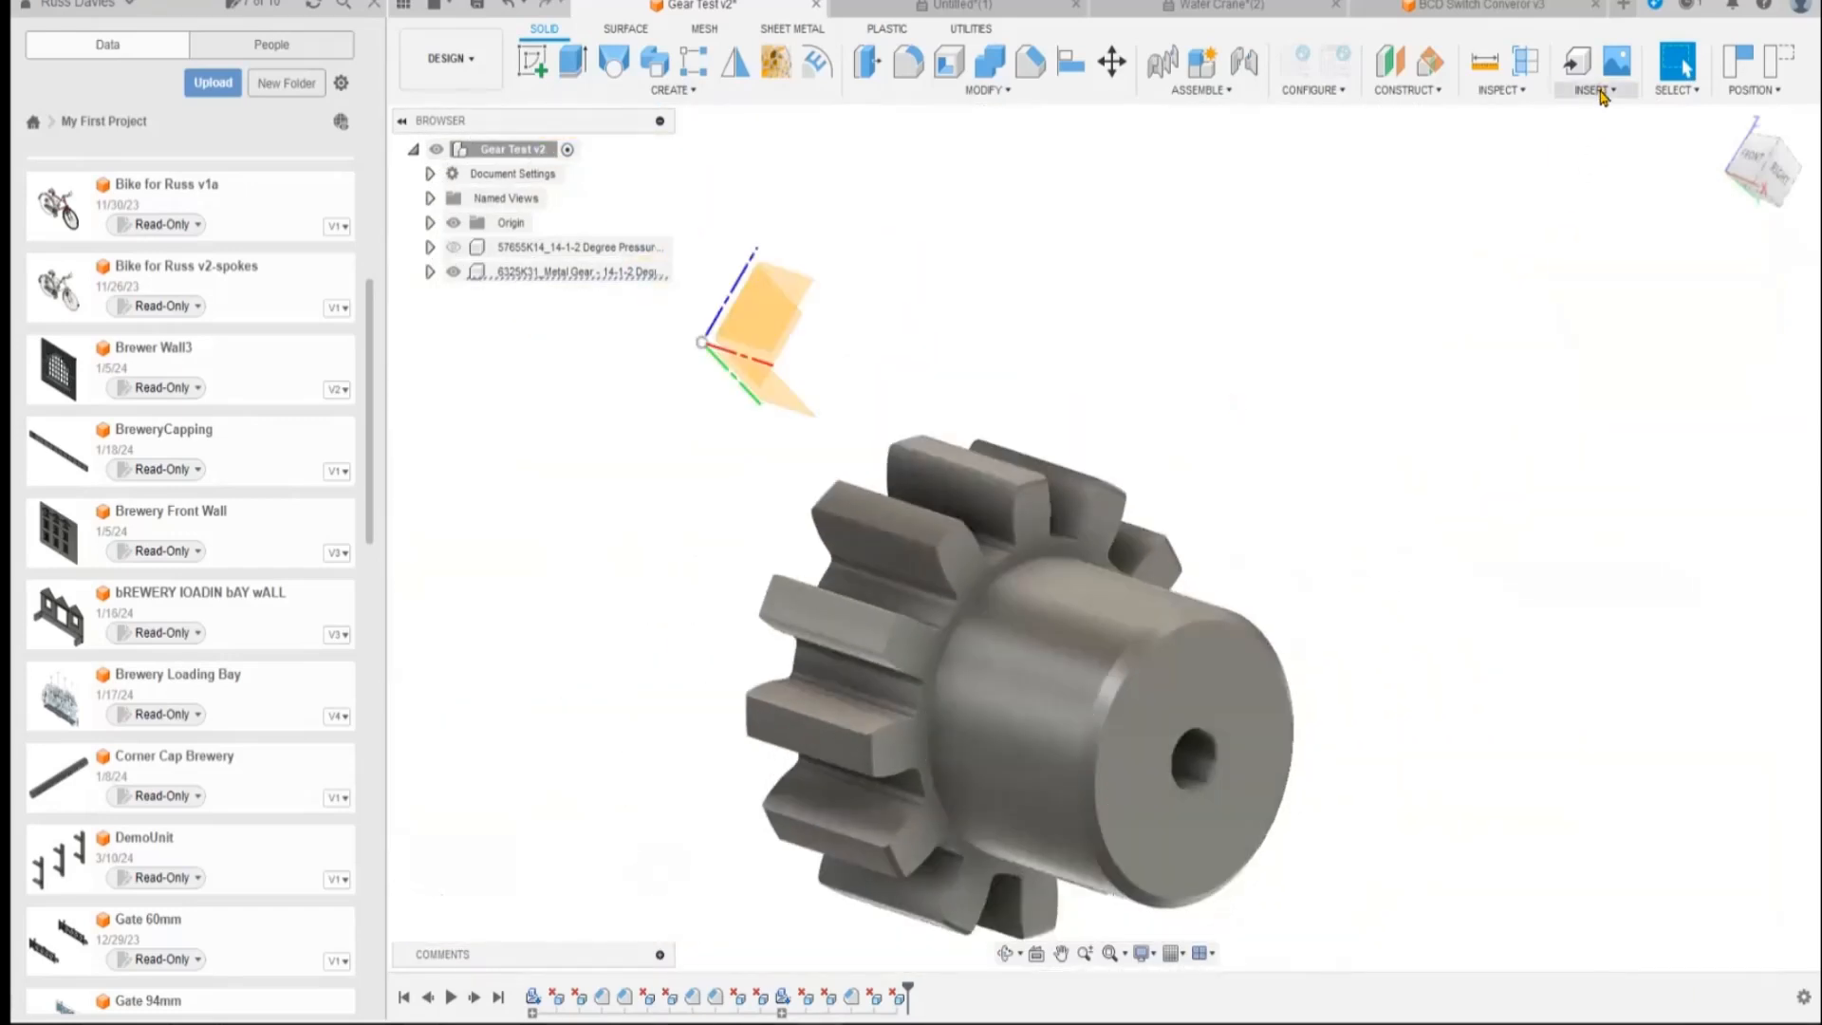
left_click(1596, 90)
left_click(1628, 237)
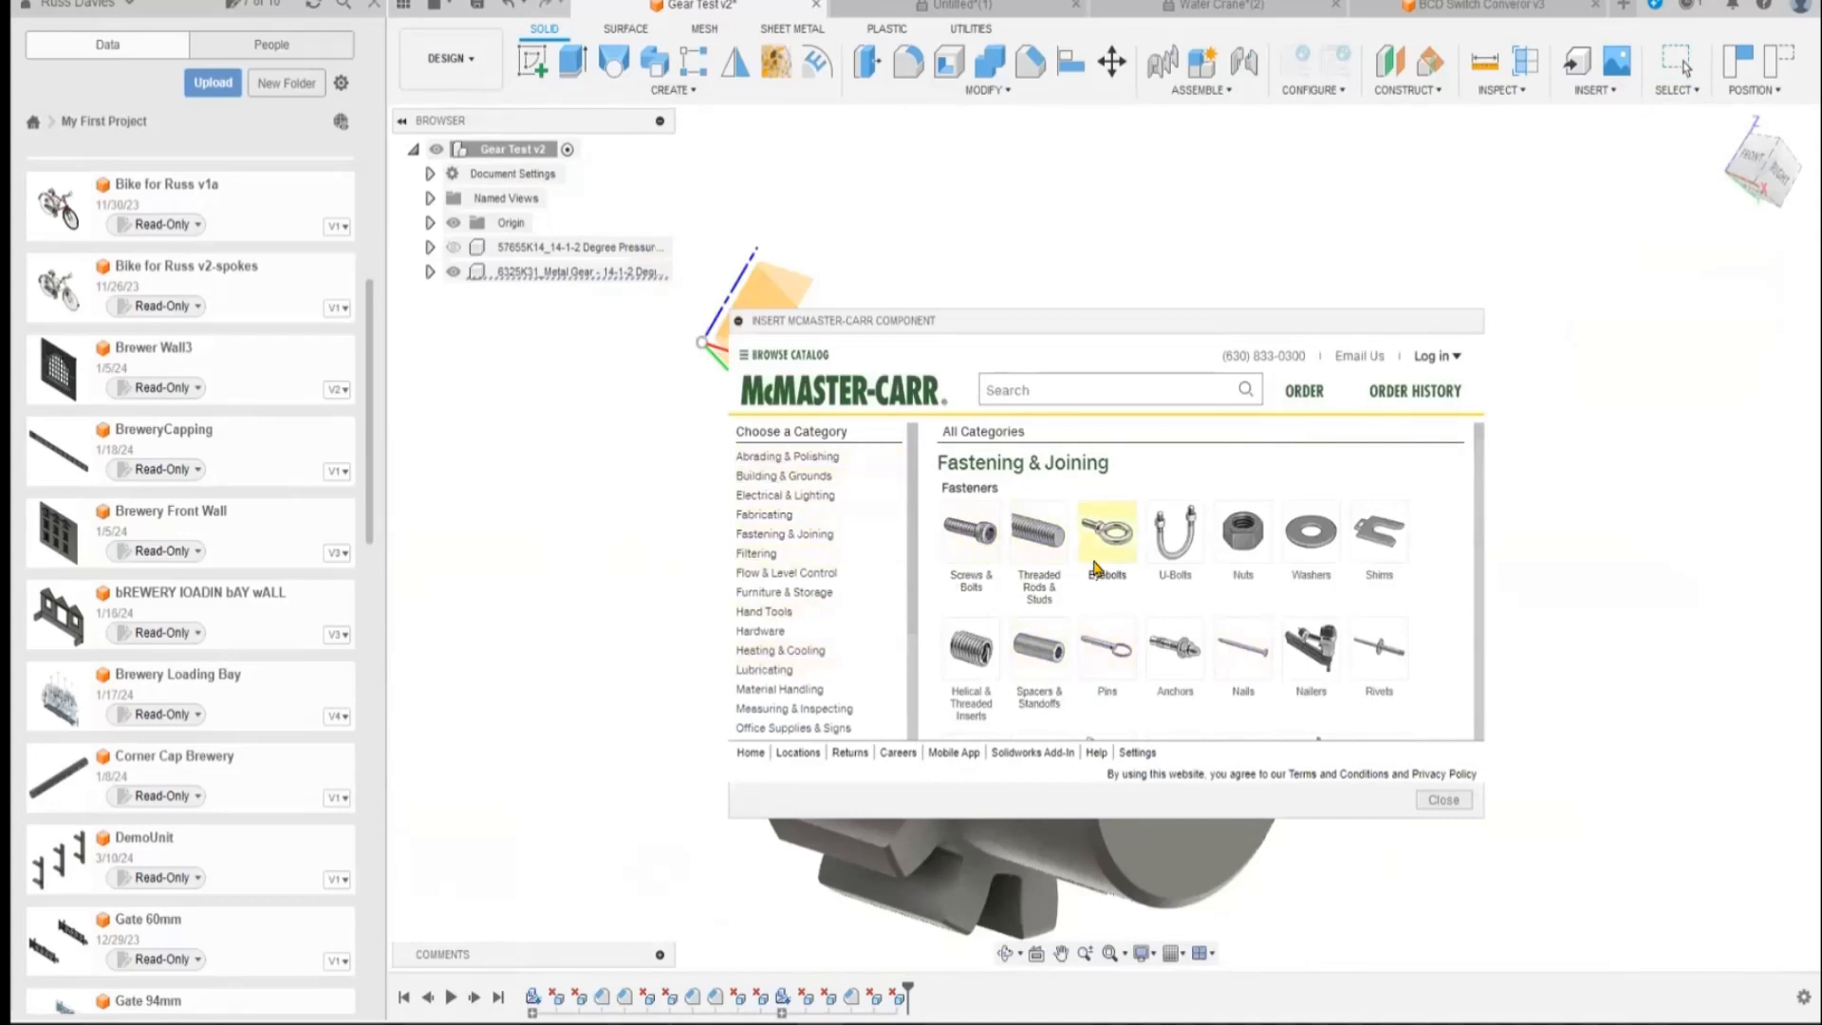
scroll(1081, 579, "down", 2)
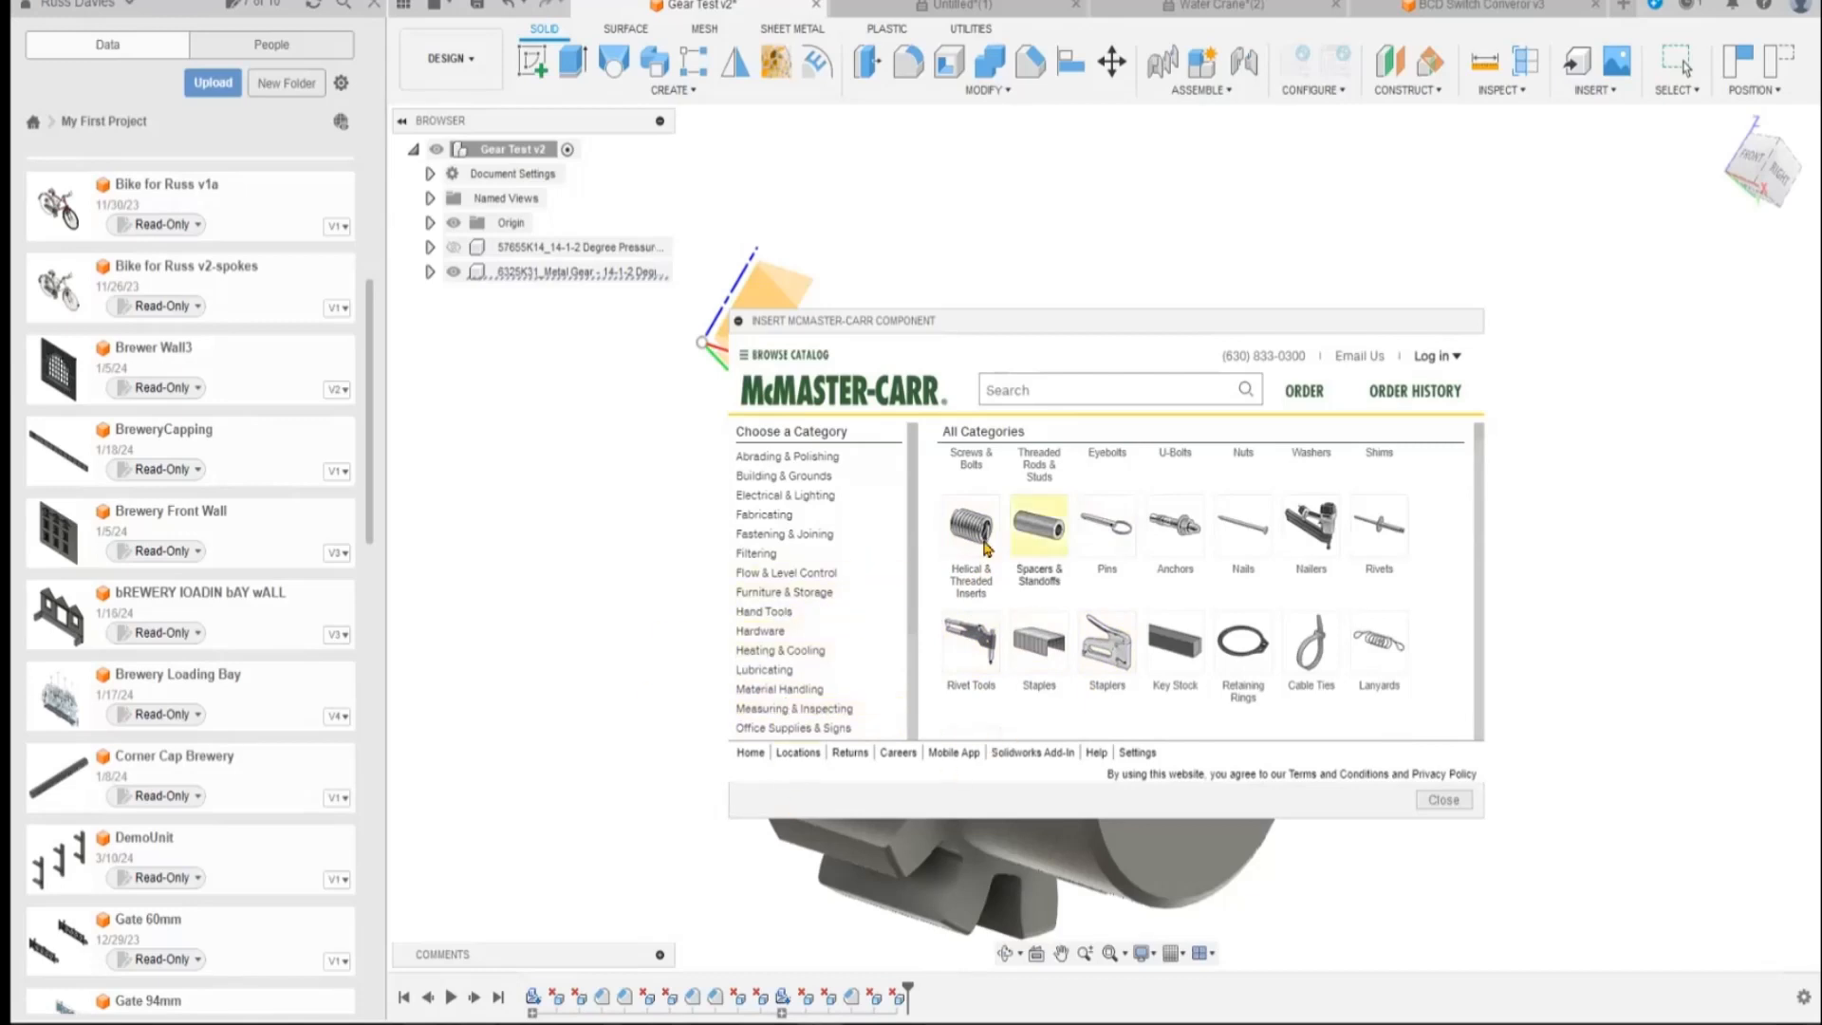
left_click_drag(1048, 324, 1014, 254)
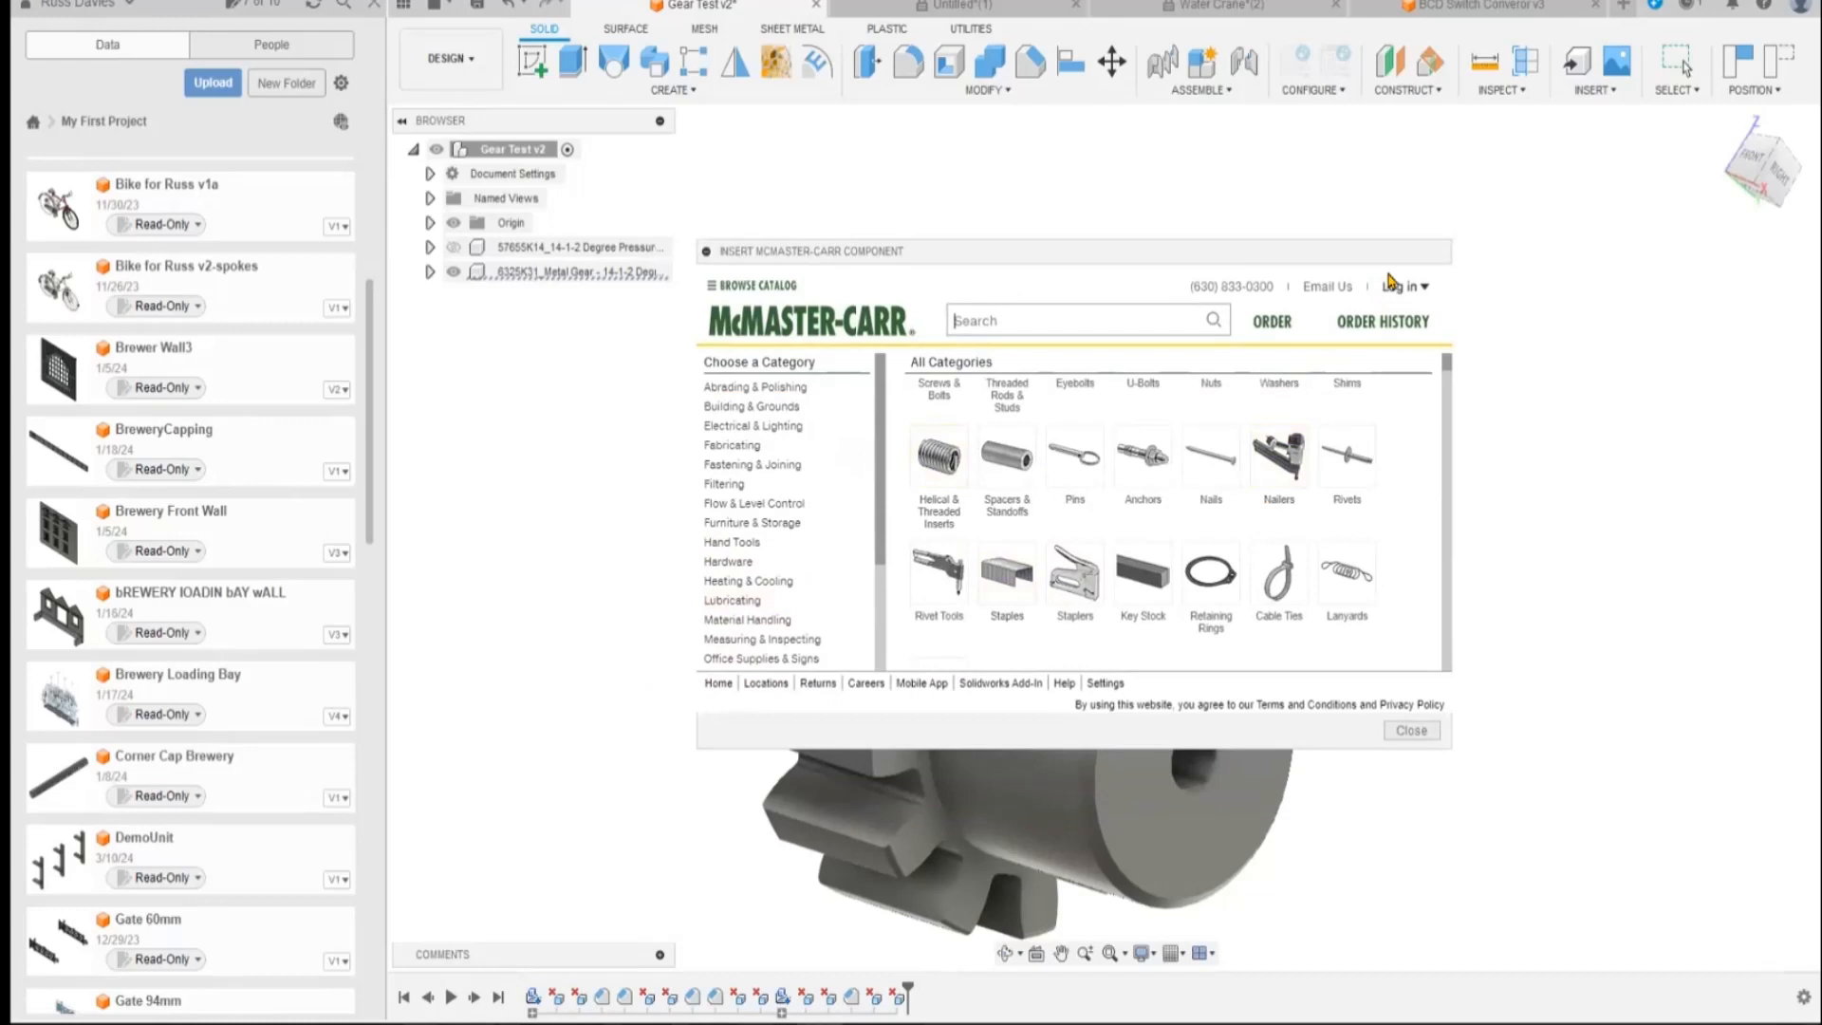
left_click(1411, 731)
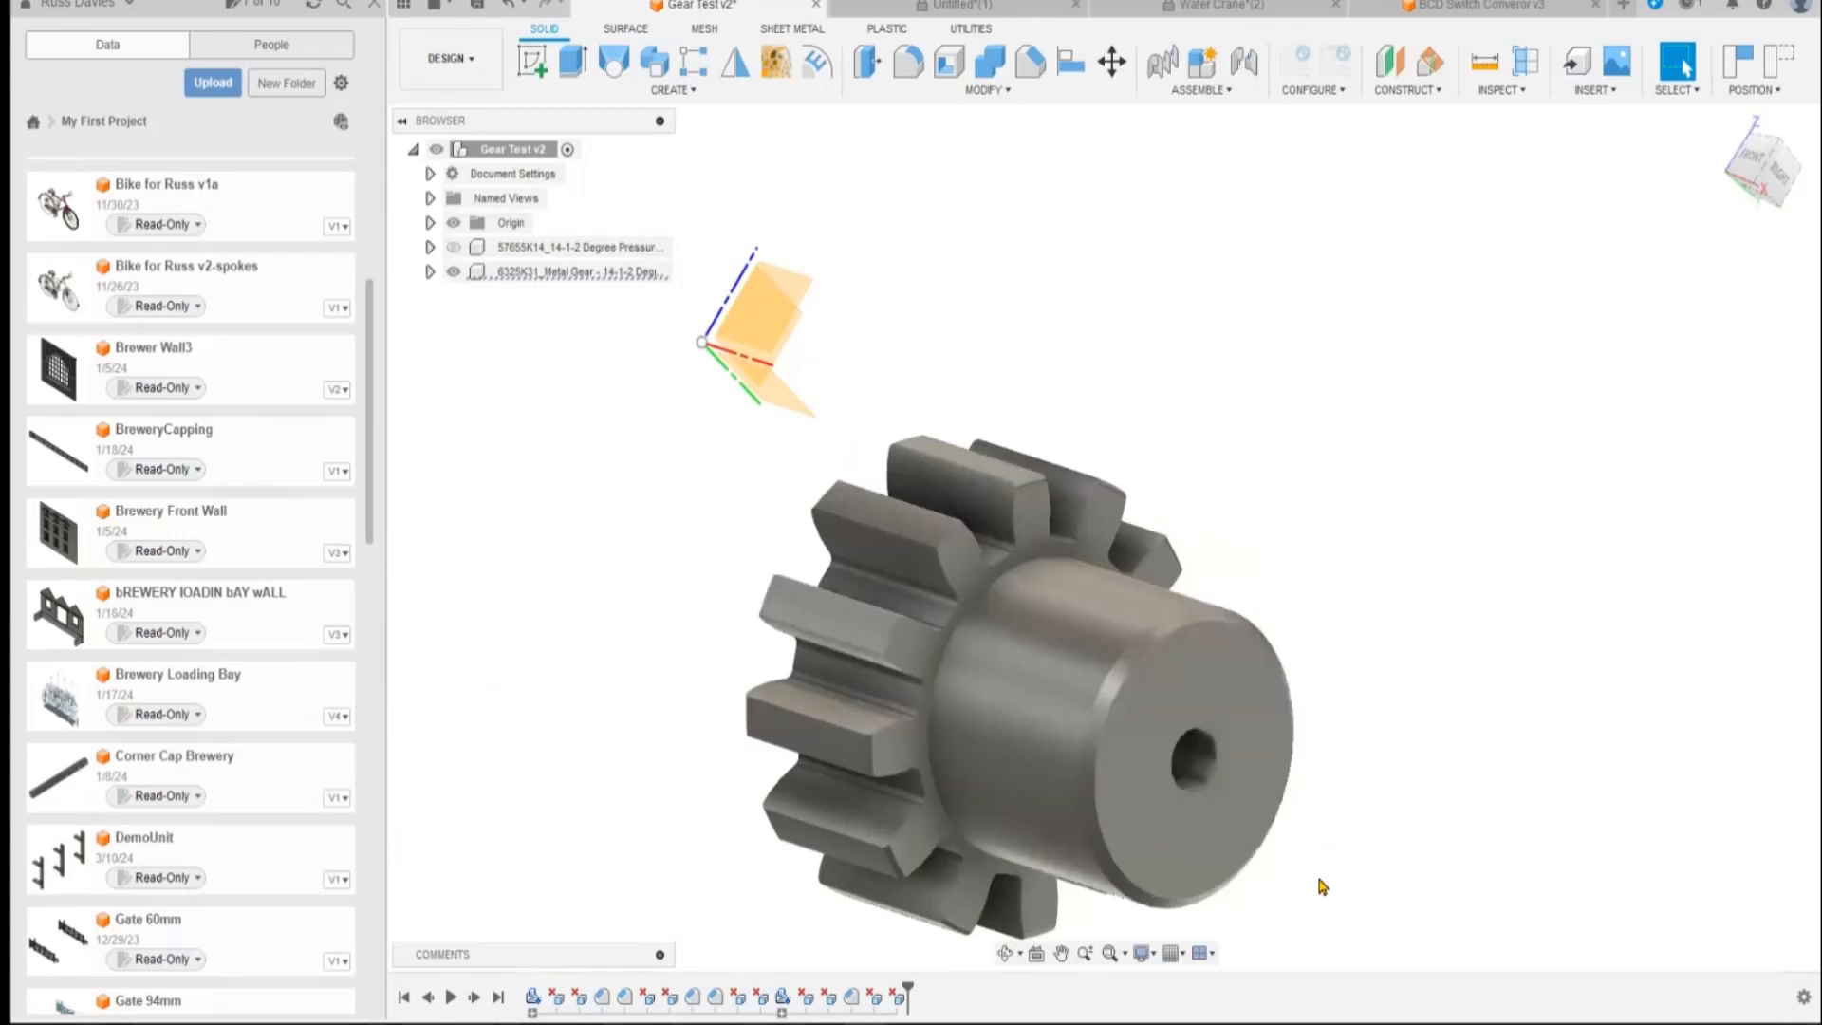
Delete the chamfer face around the bore on the gear's toothed end.
middle_click_drag(1321, 882, 1191, 829)
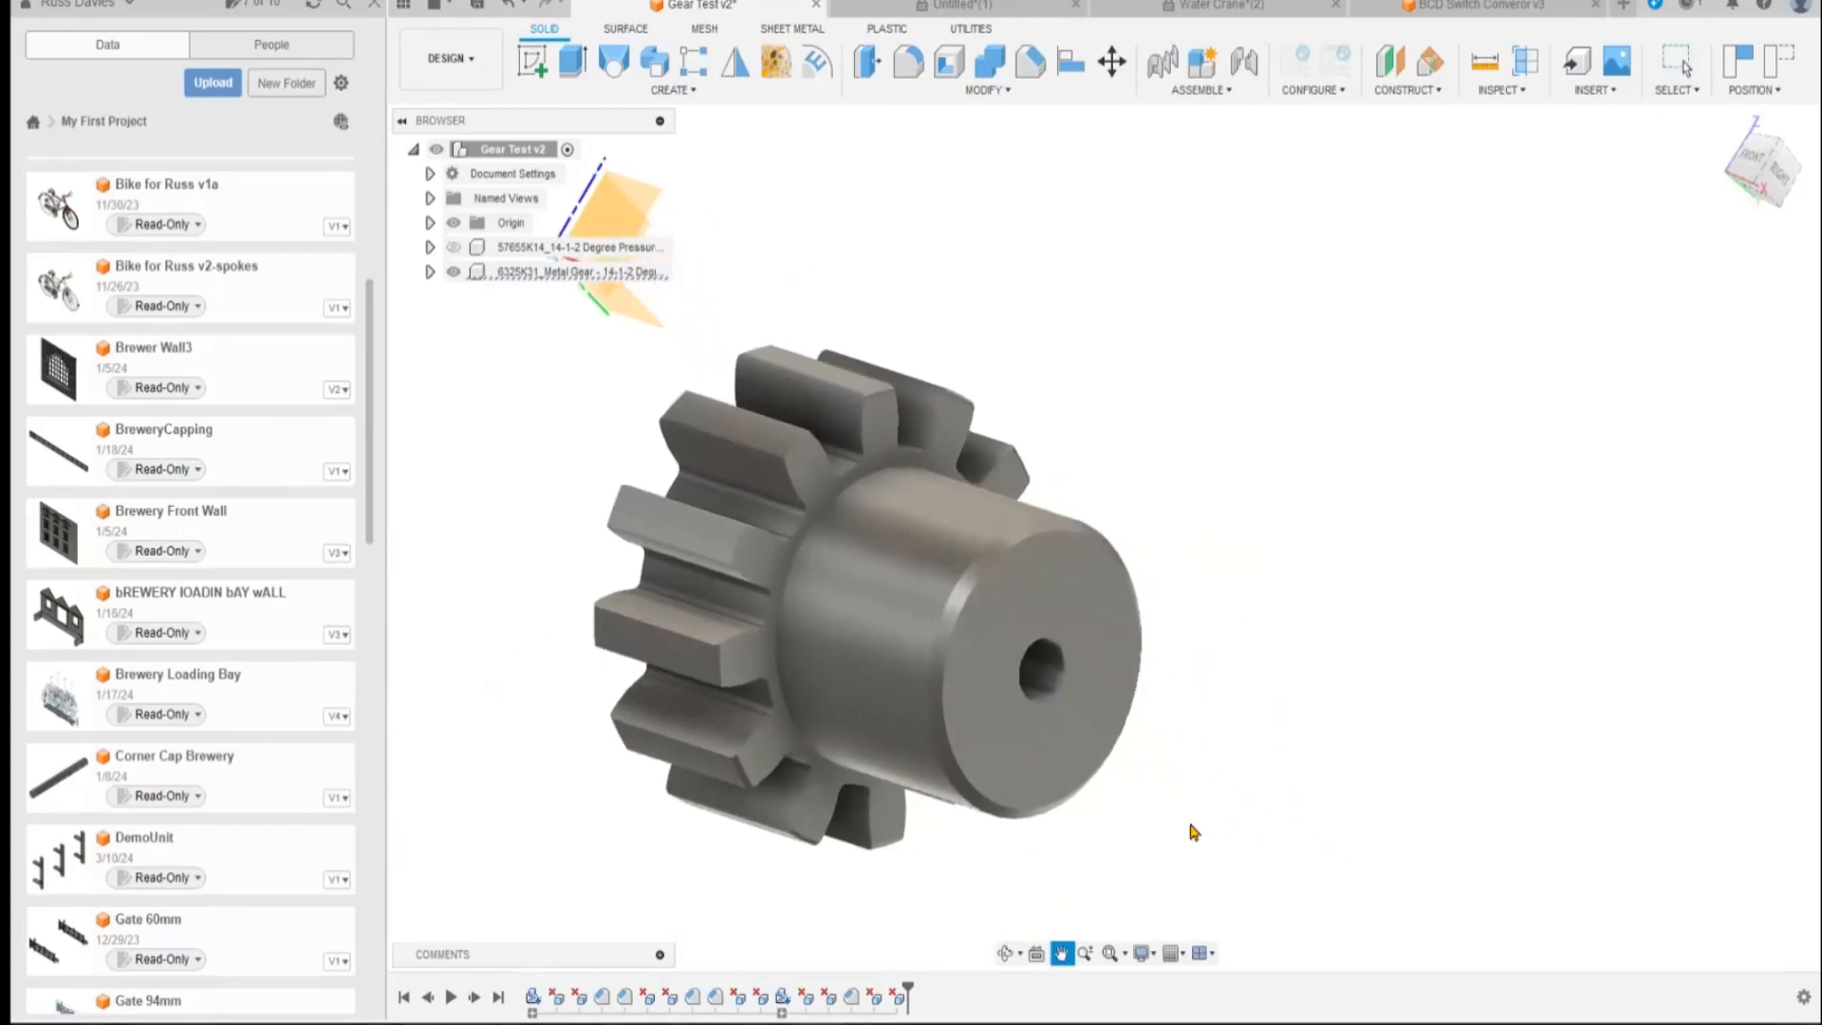
middle_click_drag(435, 686, 1011, 199, "shift")
scroll(915, 195, "up", 2)
left_click(833, 702)
key("Delete")
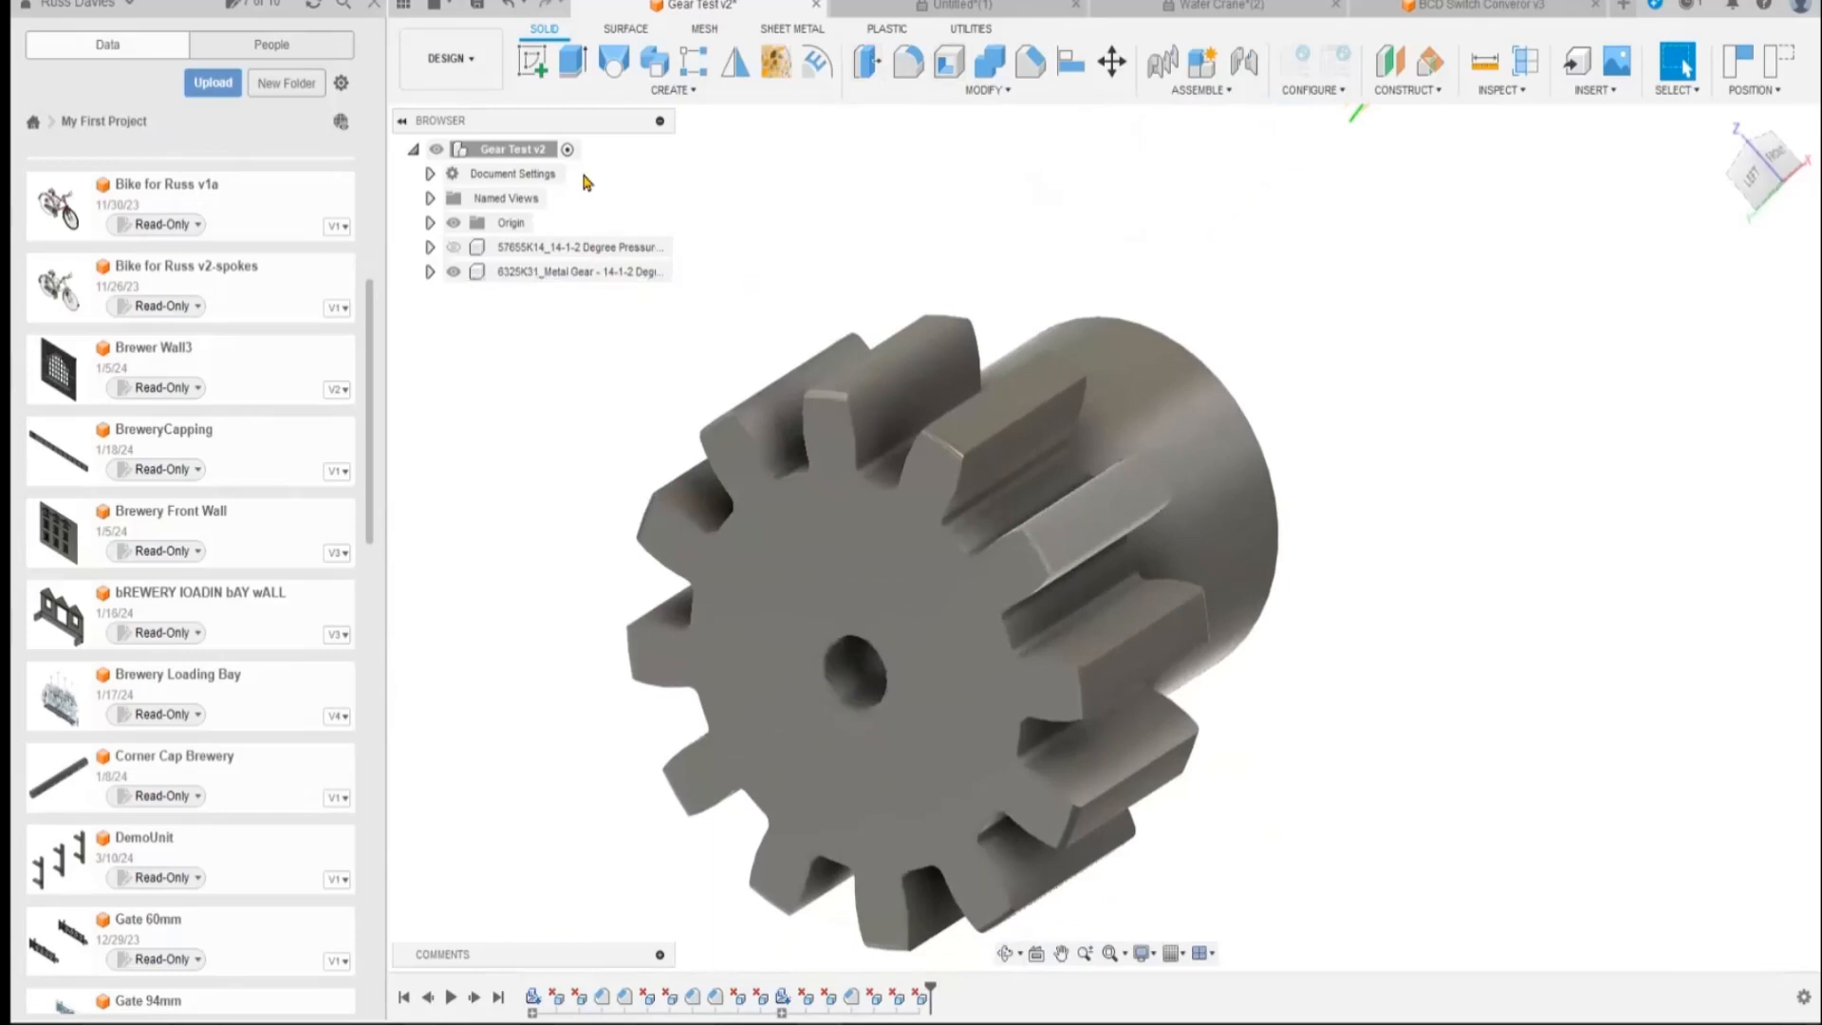
Sketch a circle concentric with the bore on the gear's toothed end face, staying inside the tooth roots, with the component position captured.
left_click(531, 65)
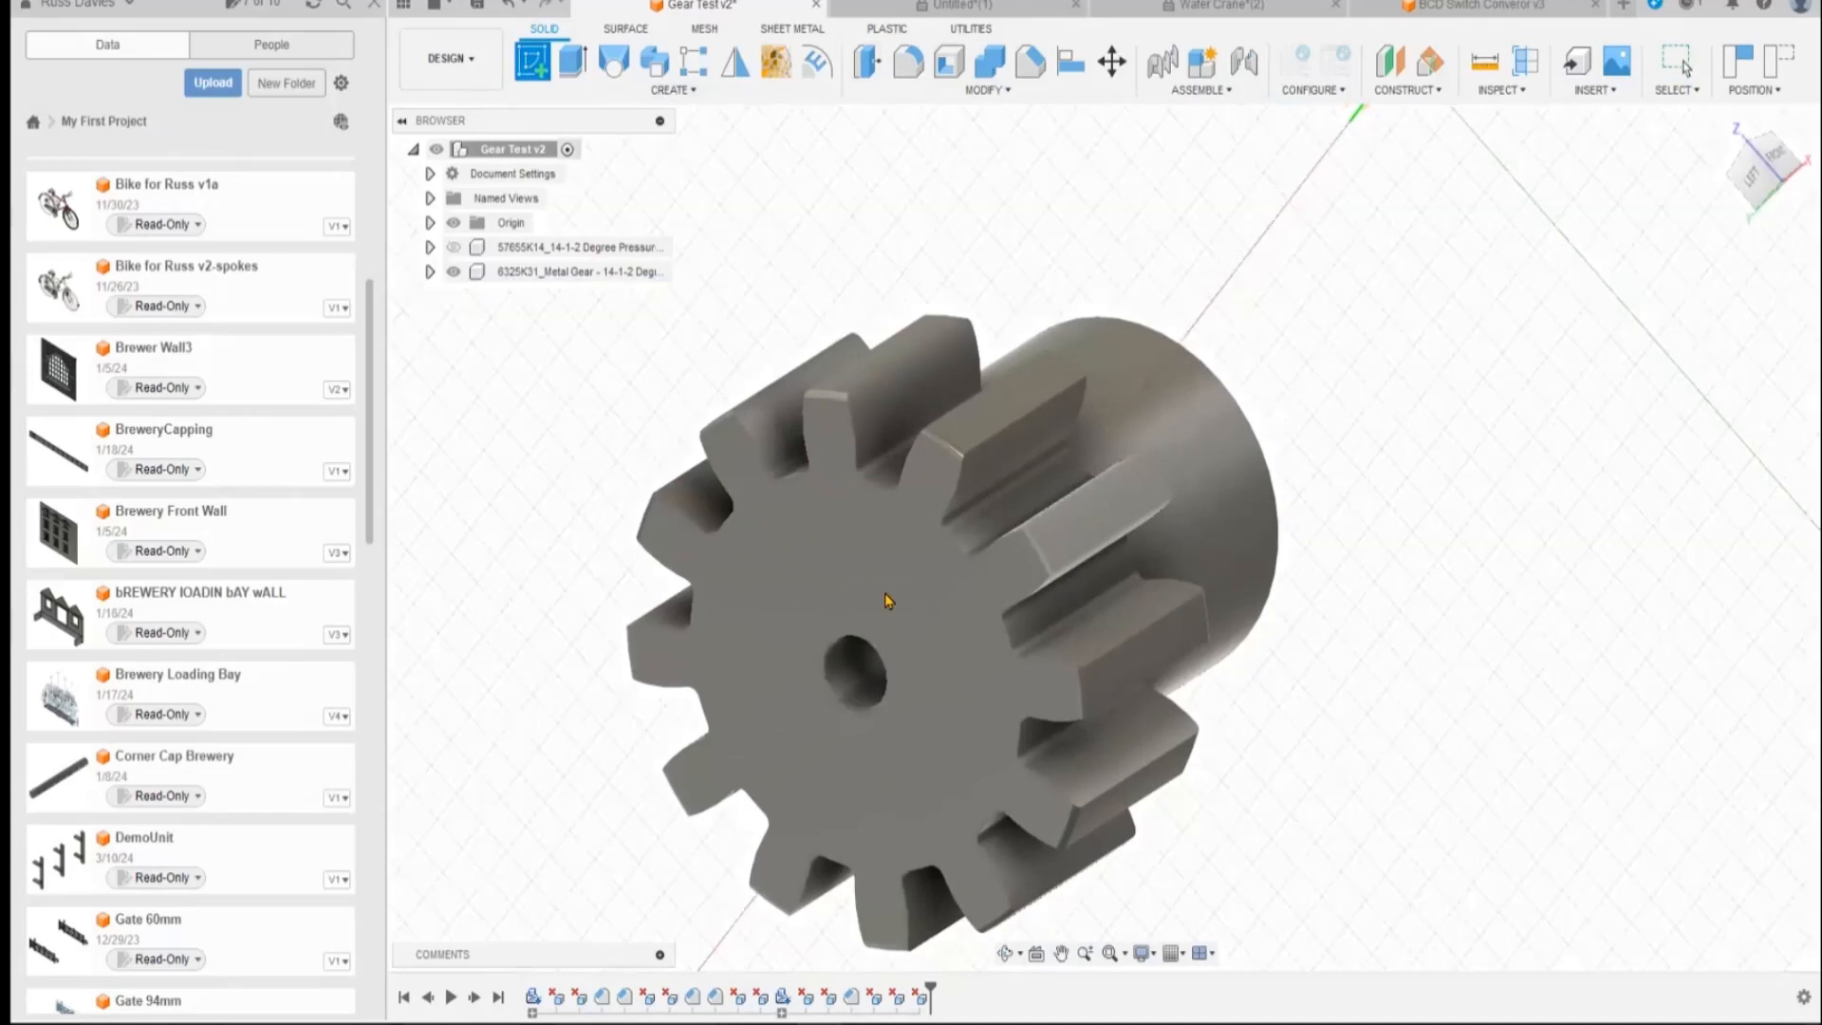
left_click(1031, 550)
left_click(1073, 541)
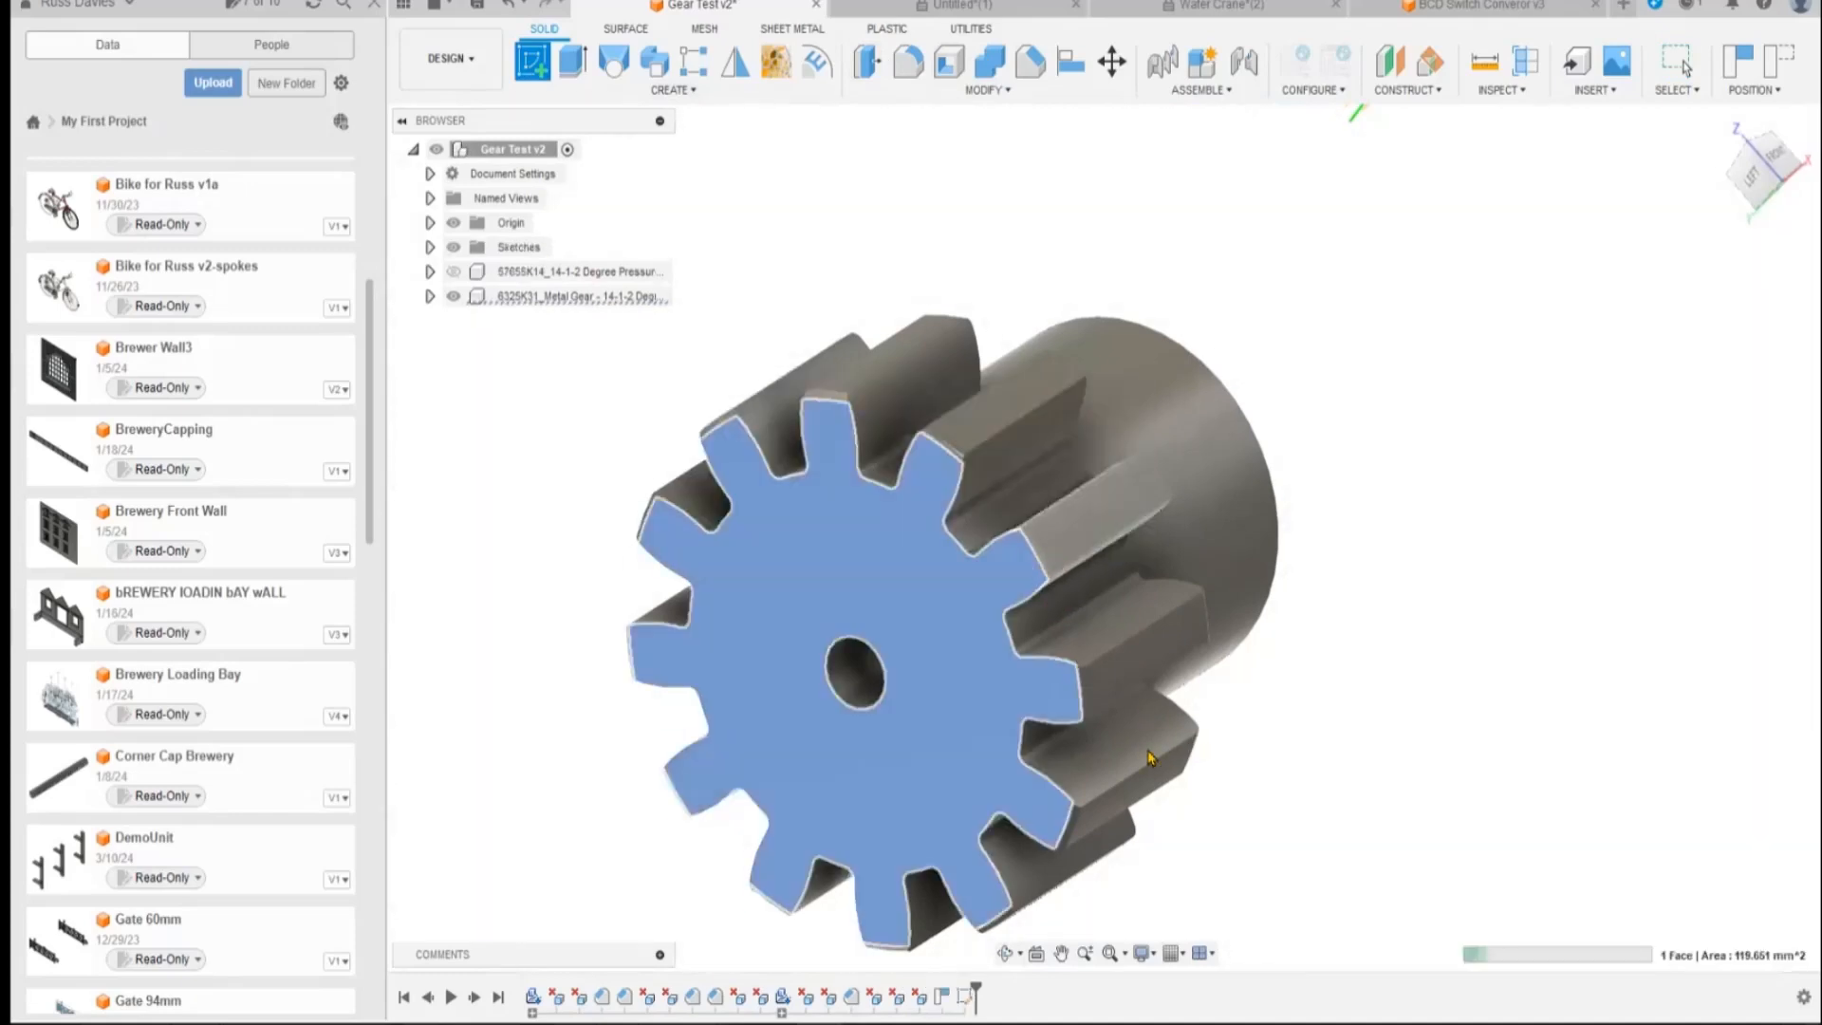
left_click(656, 63)
left_click(862, 505)
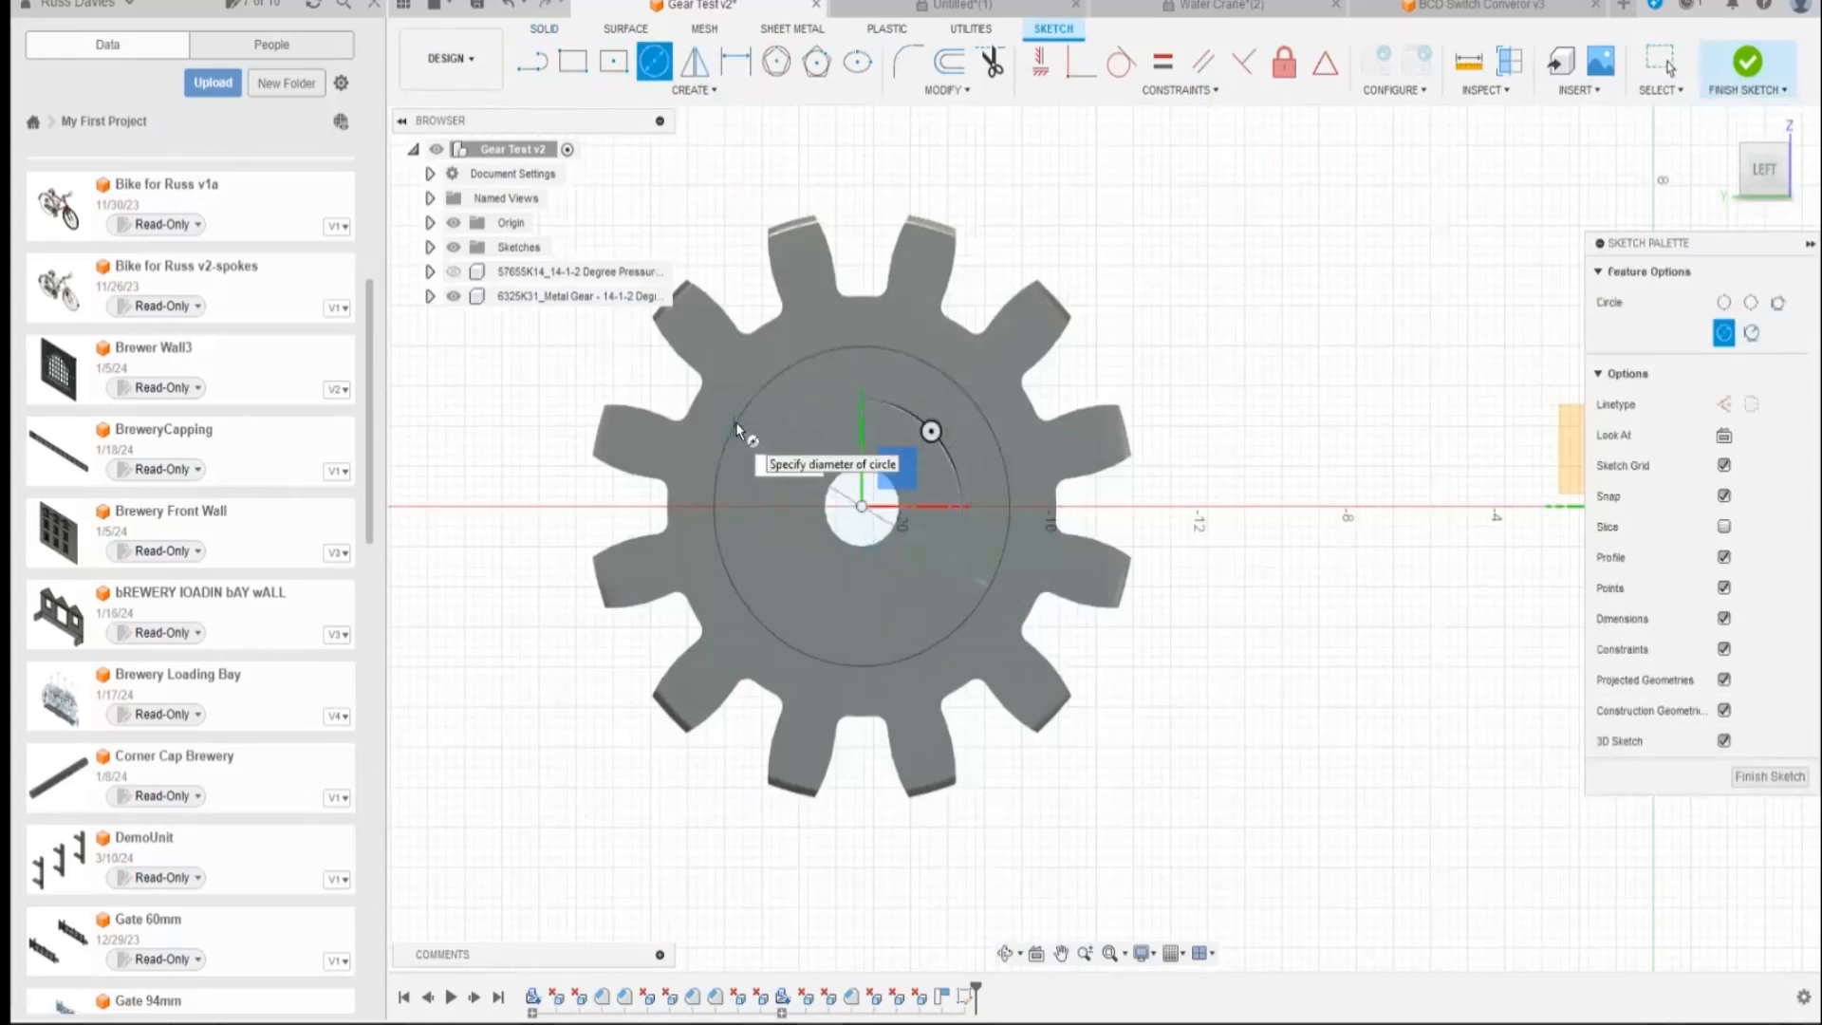
left_click(743, 435)
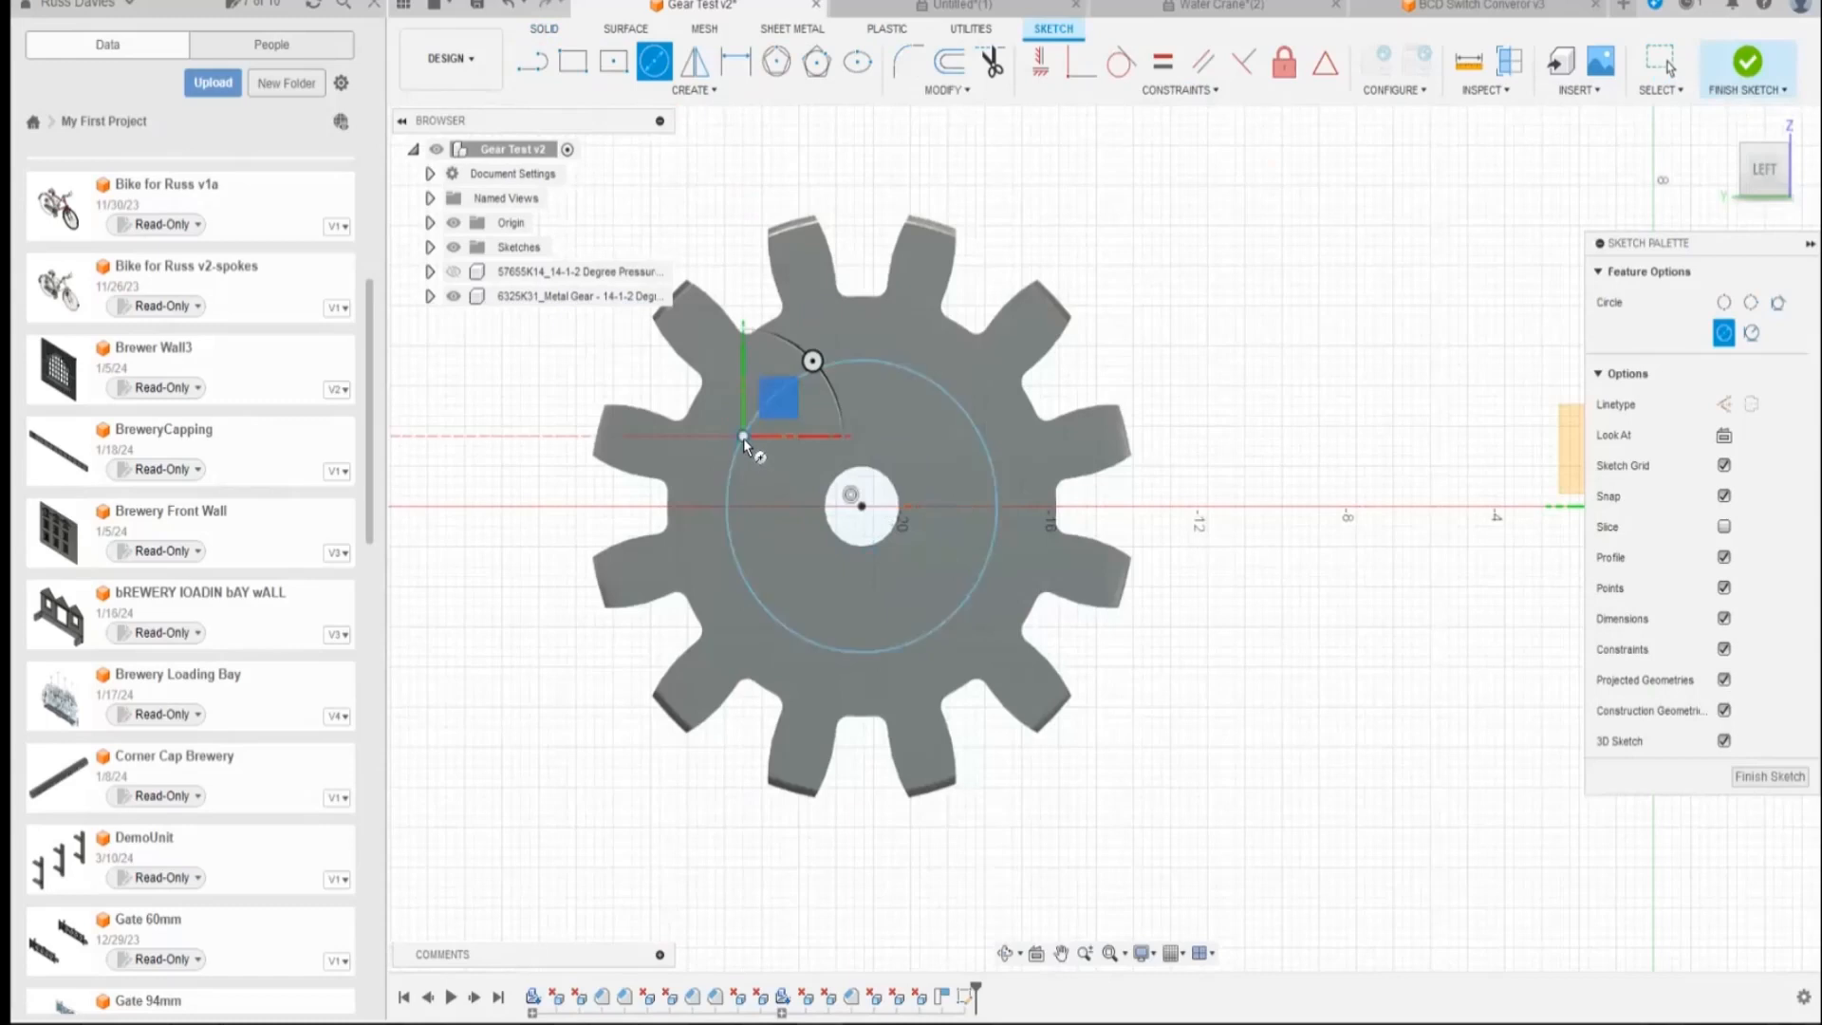
left_click(1743, 778)
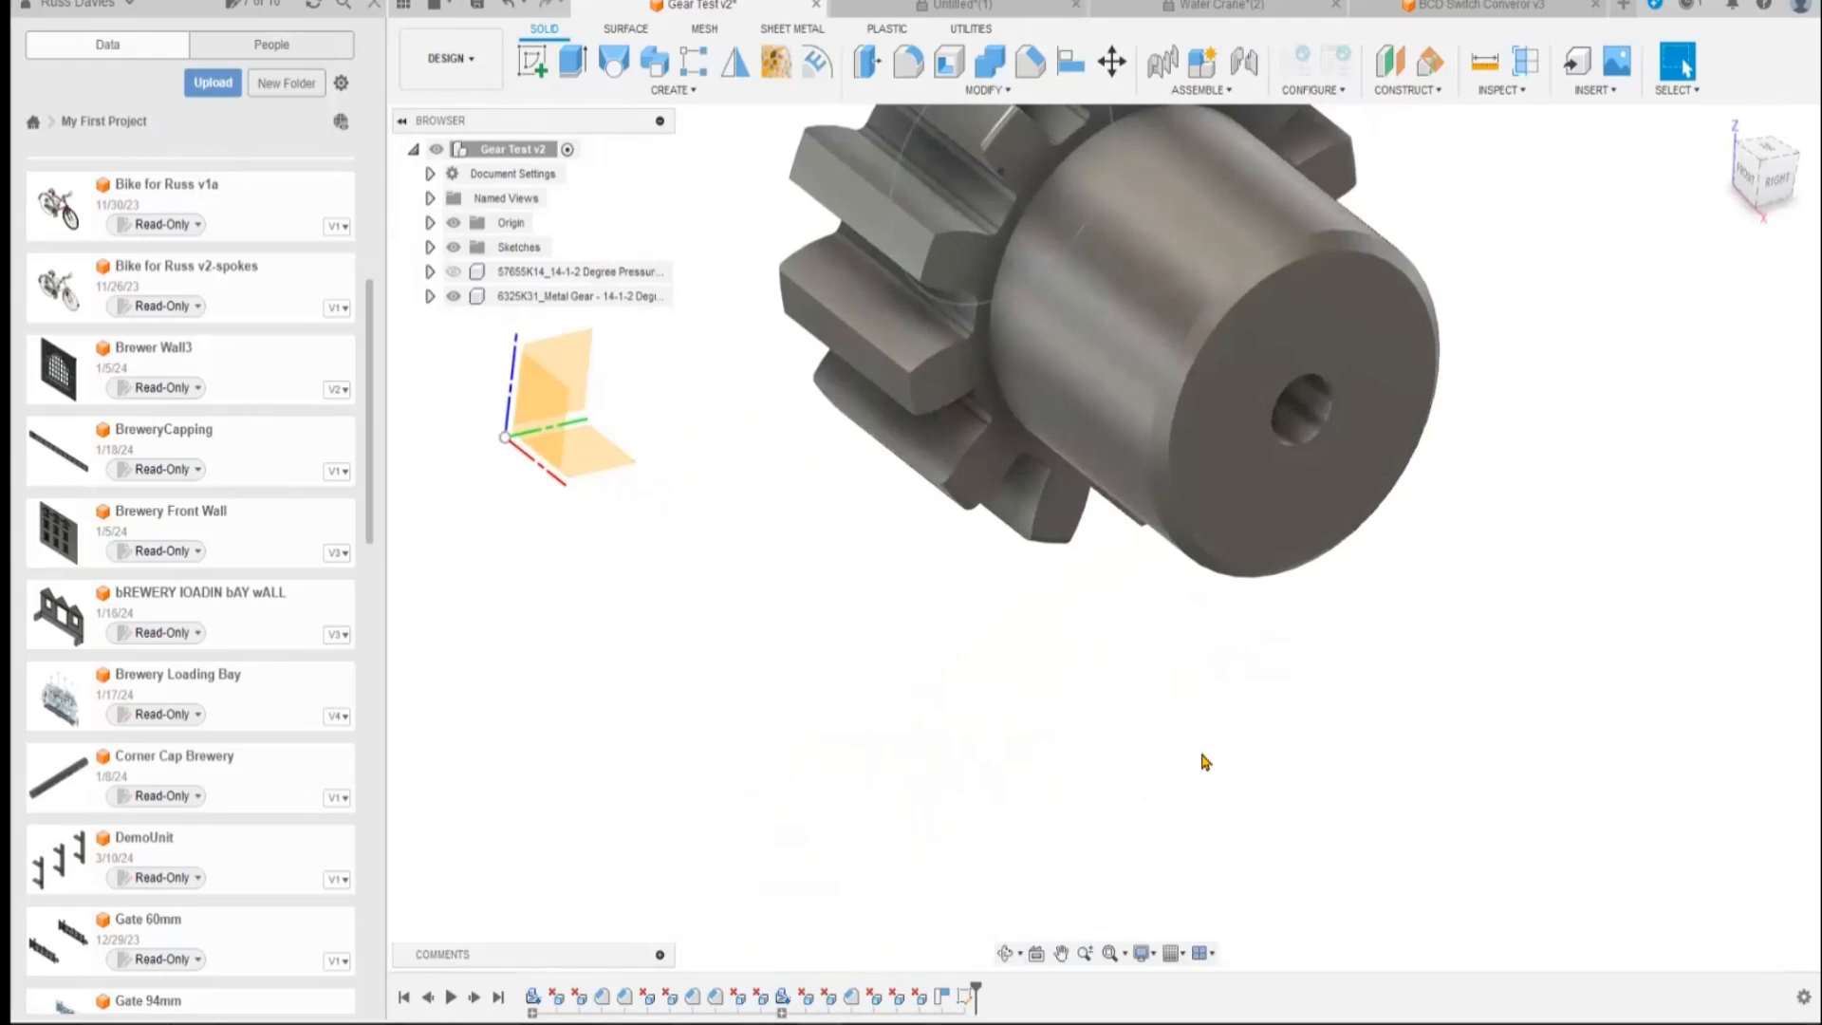
Sketch a smaller circle concentric with the bore on the hub's end face.
left_click(533, 63)
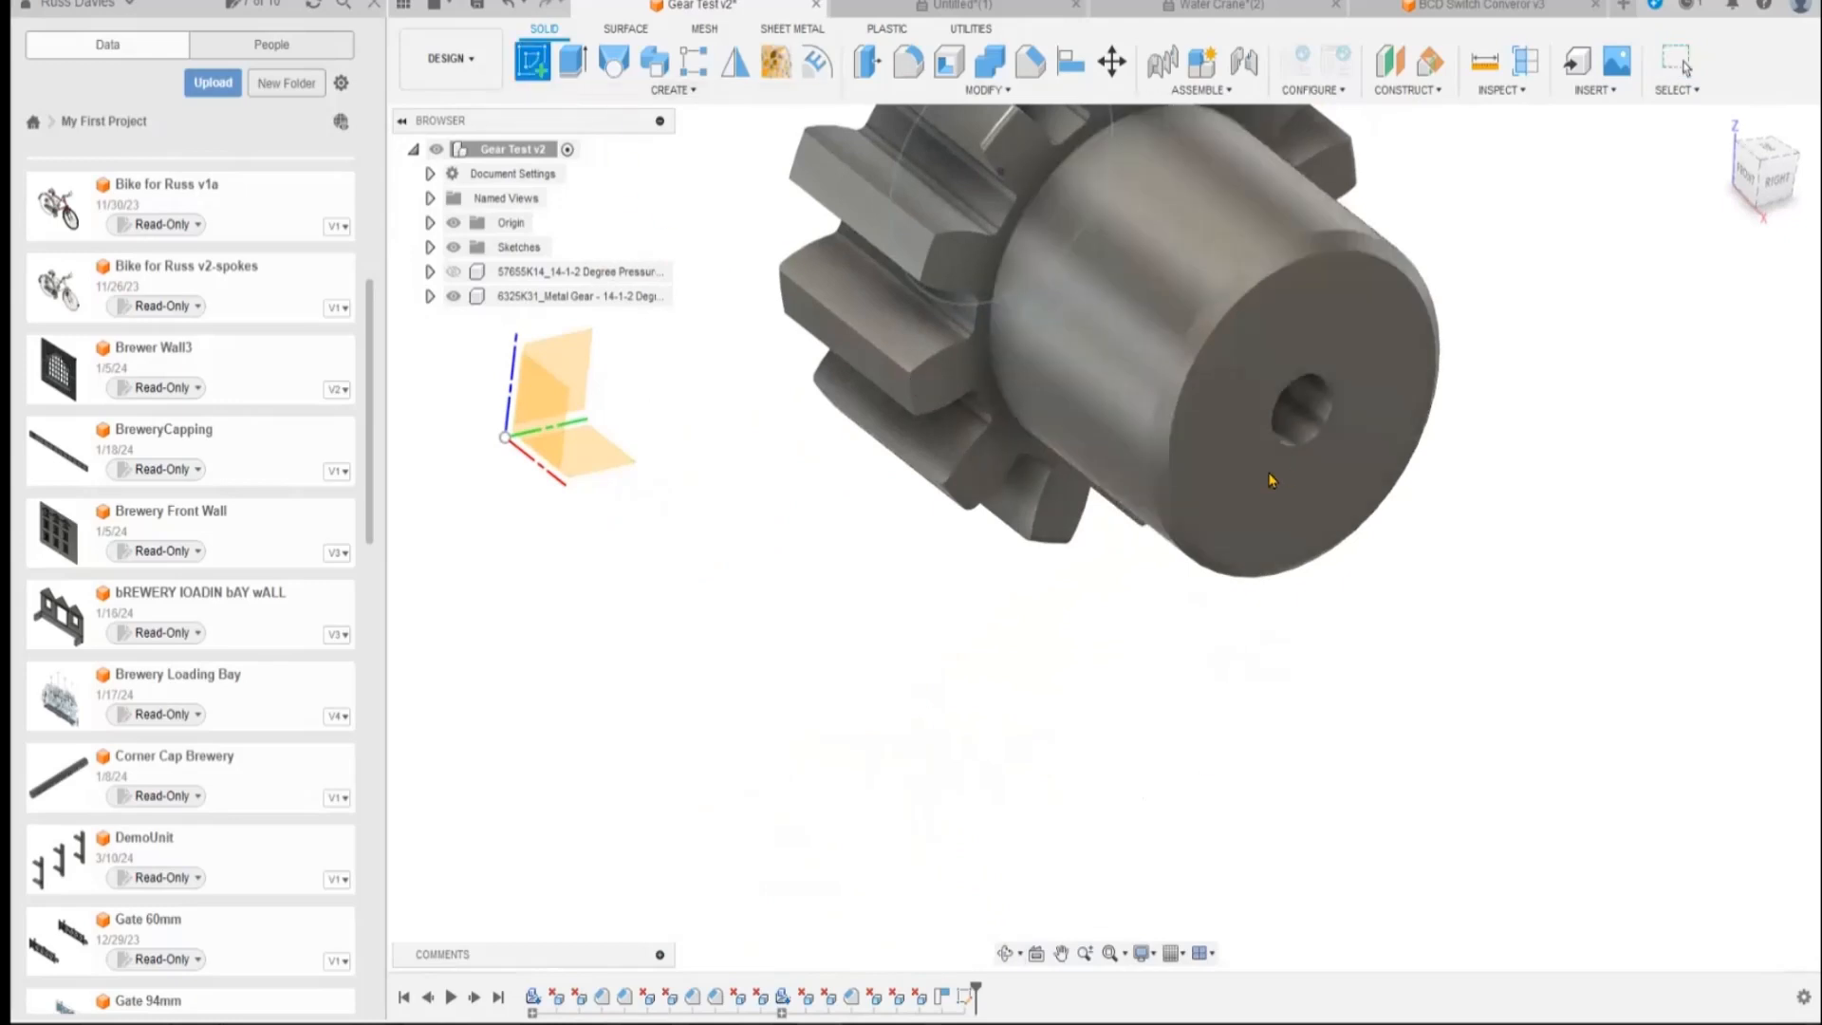
left_click(1213, 438)
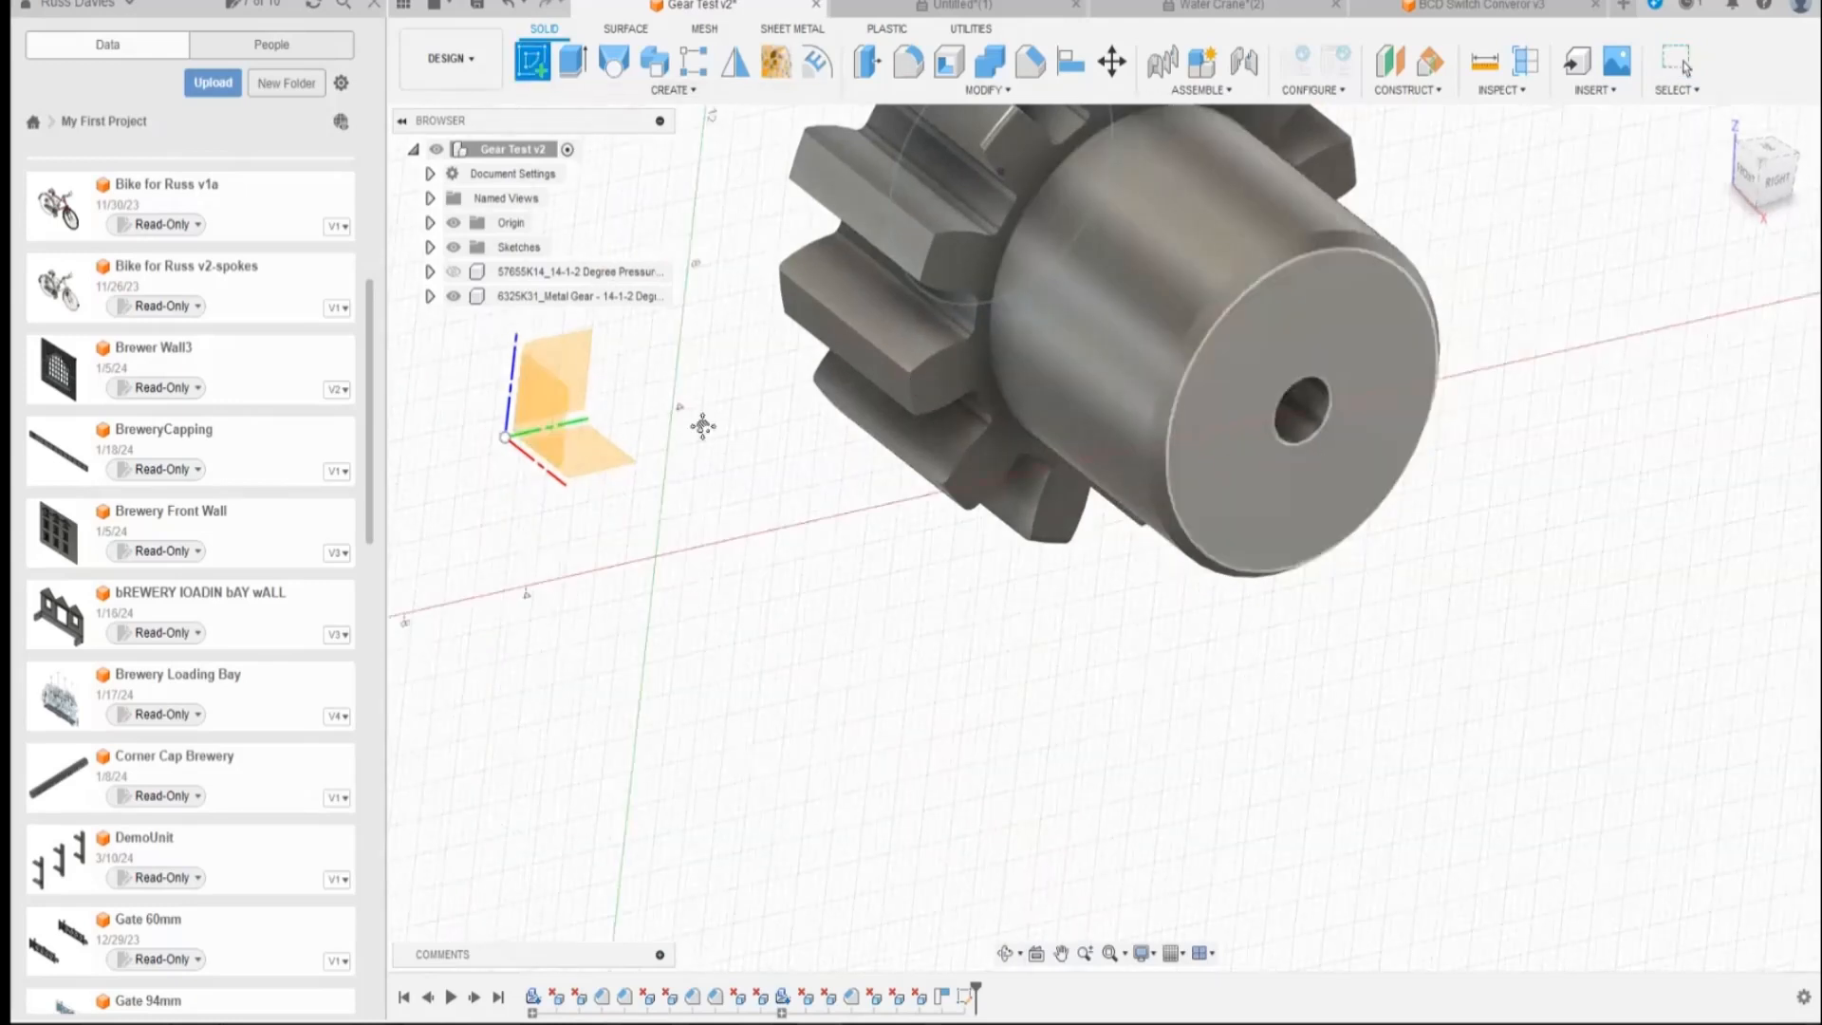
left_click(510, 471)
left_click(653, 60)
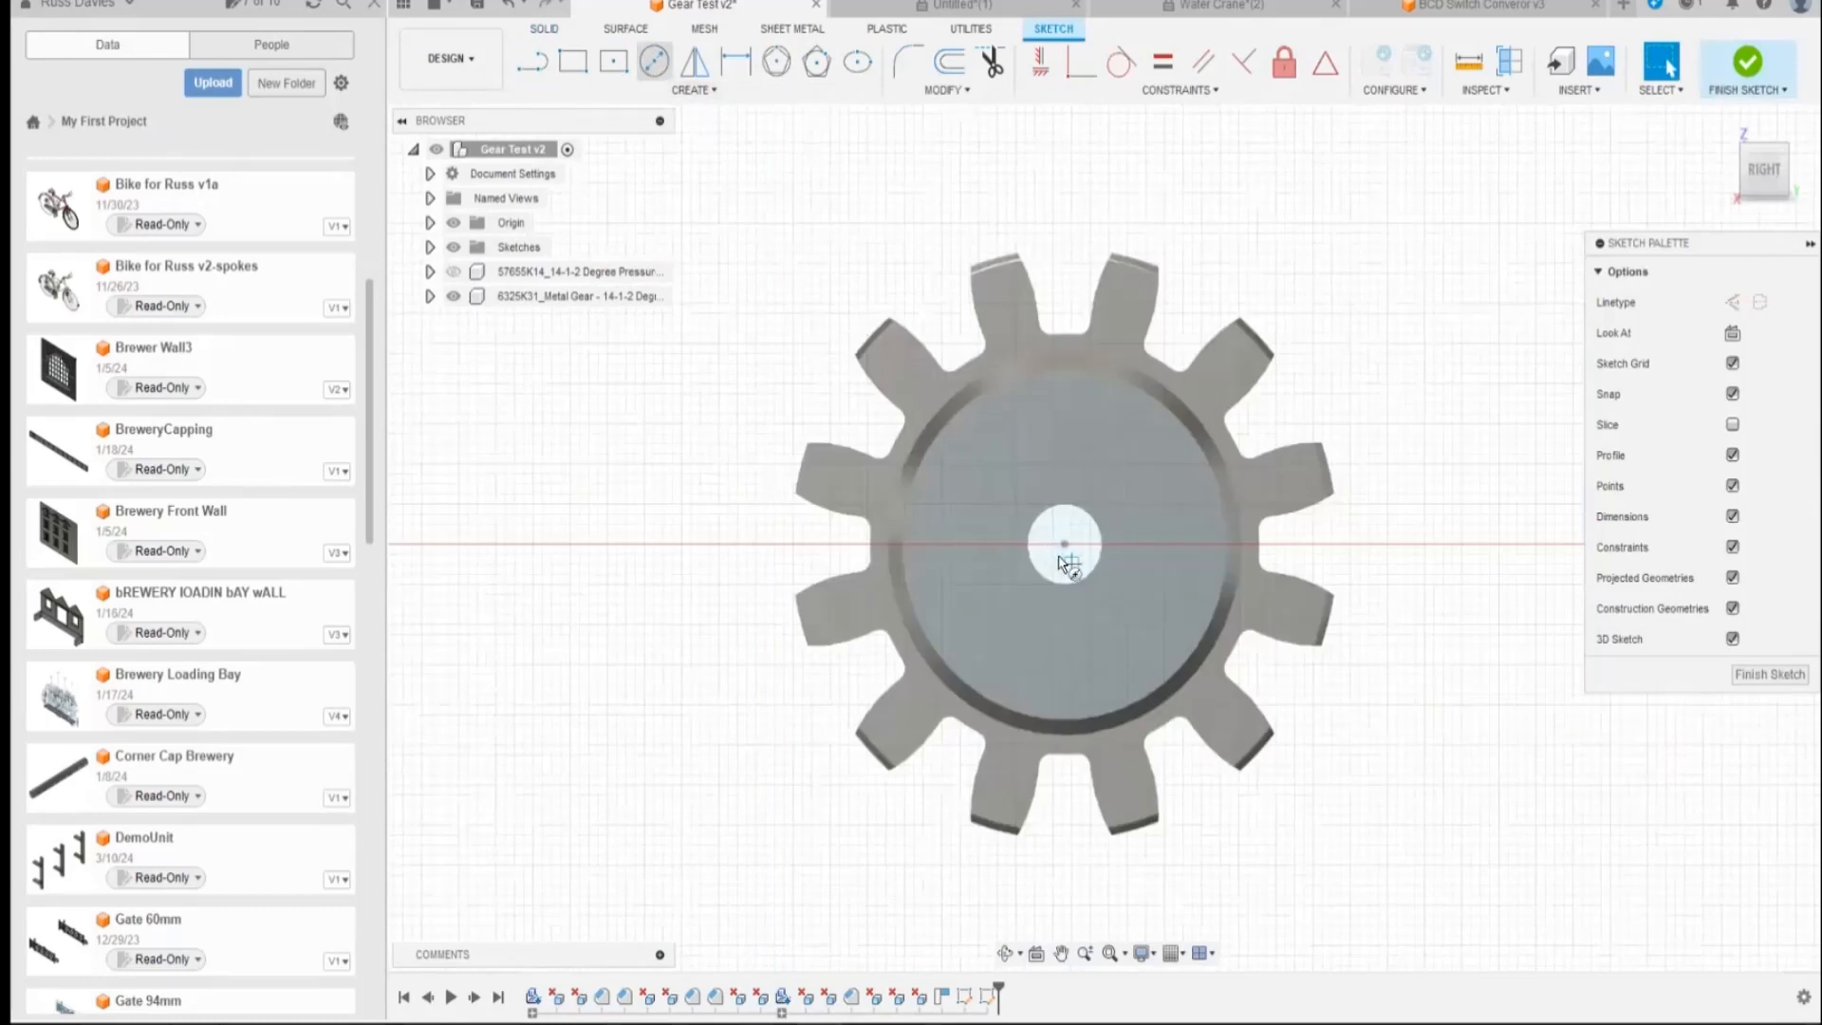
left_click(1063, 544)
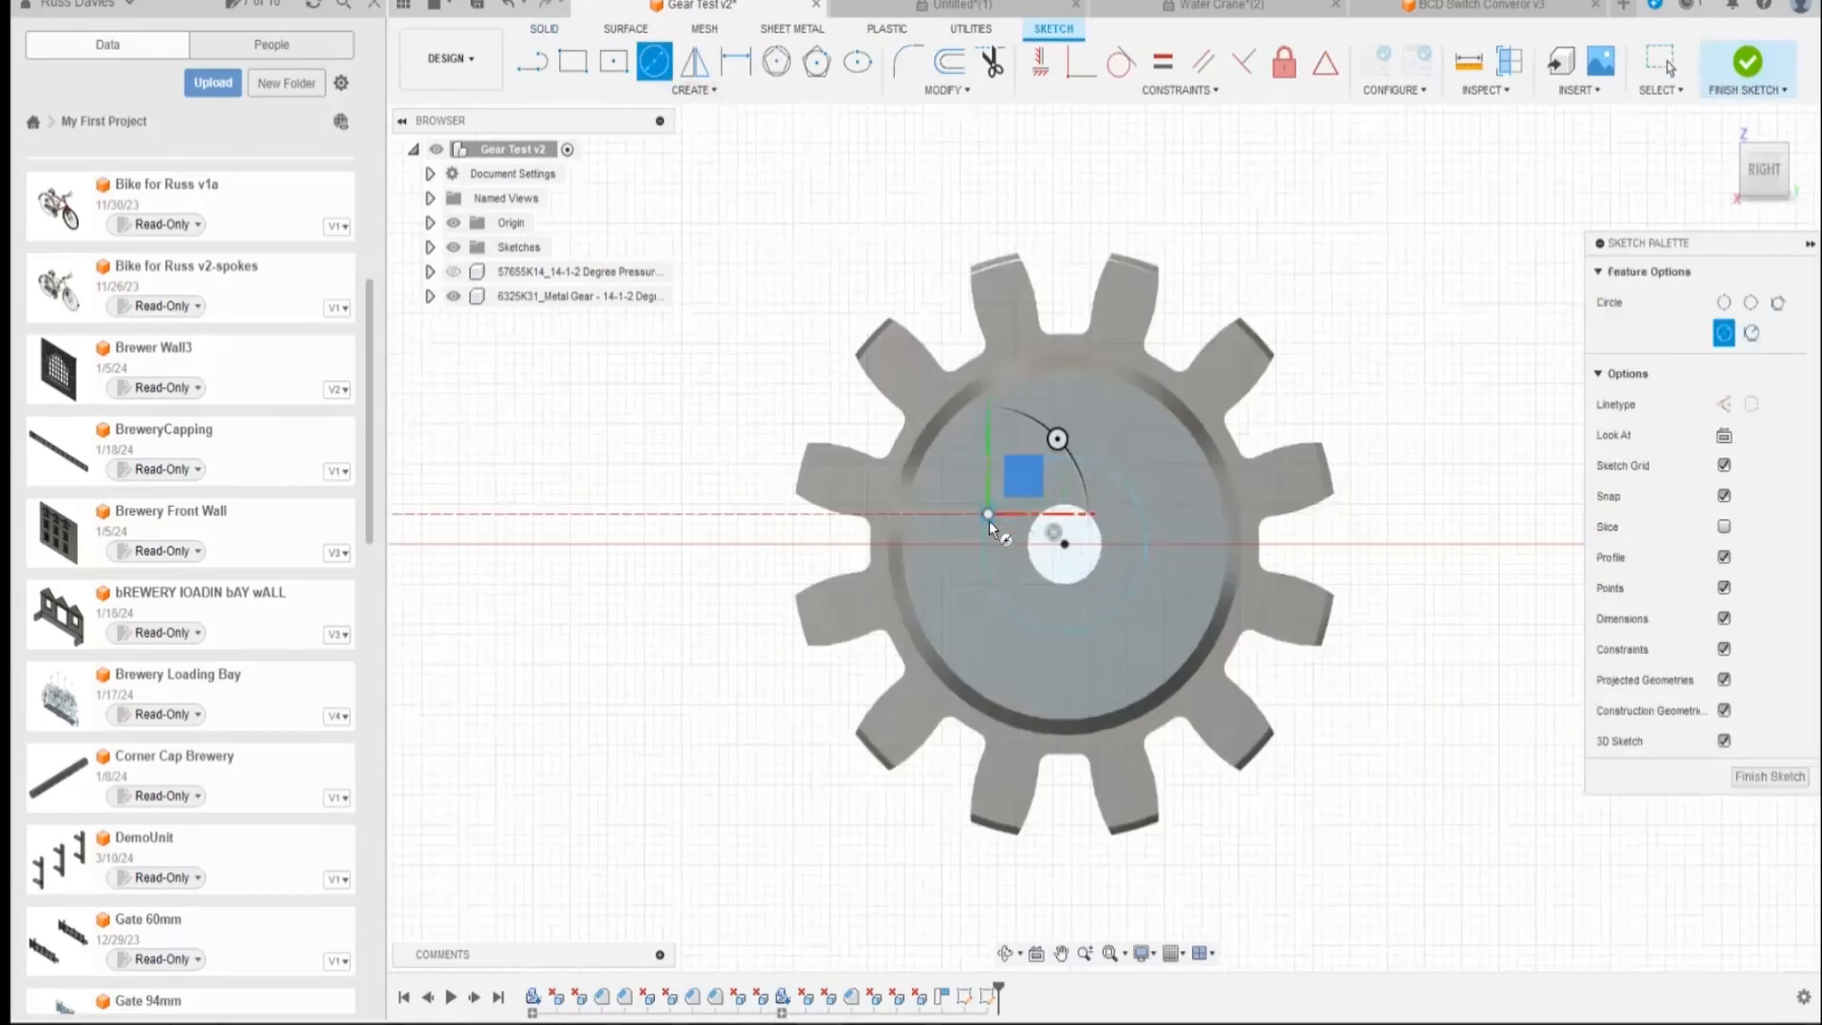
left_click(1772, 777)
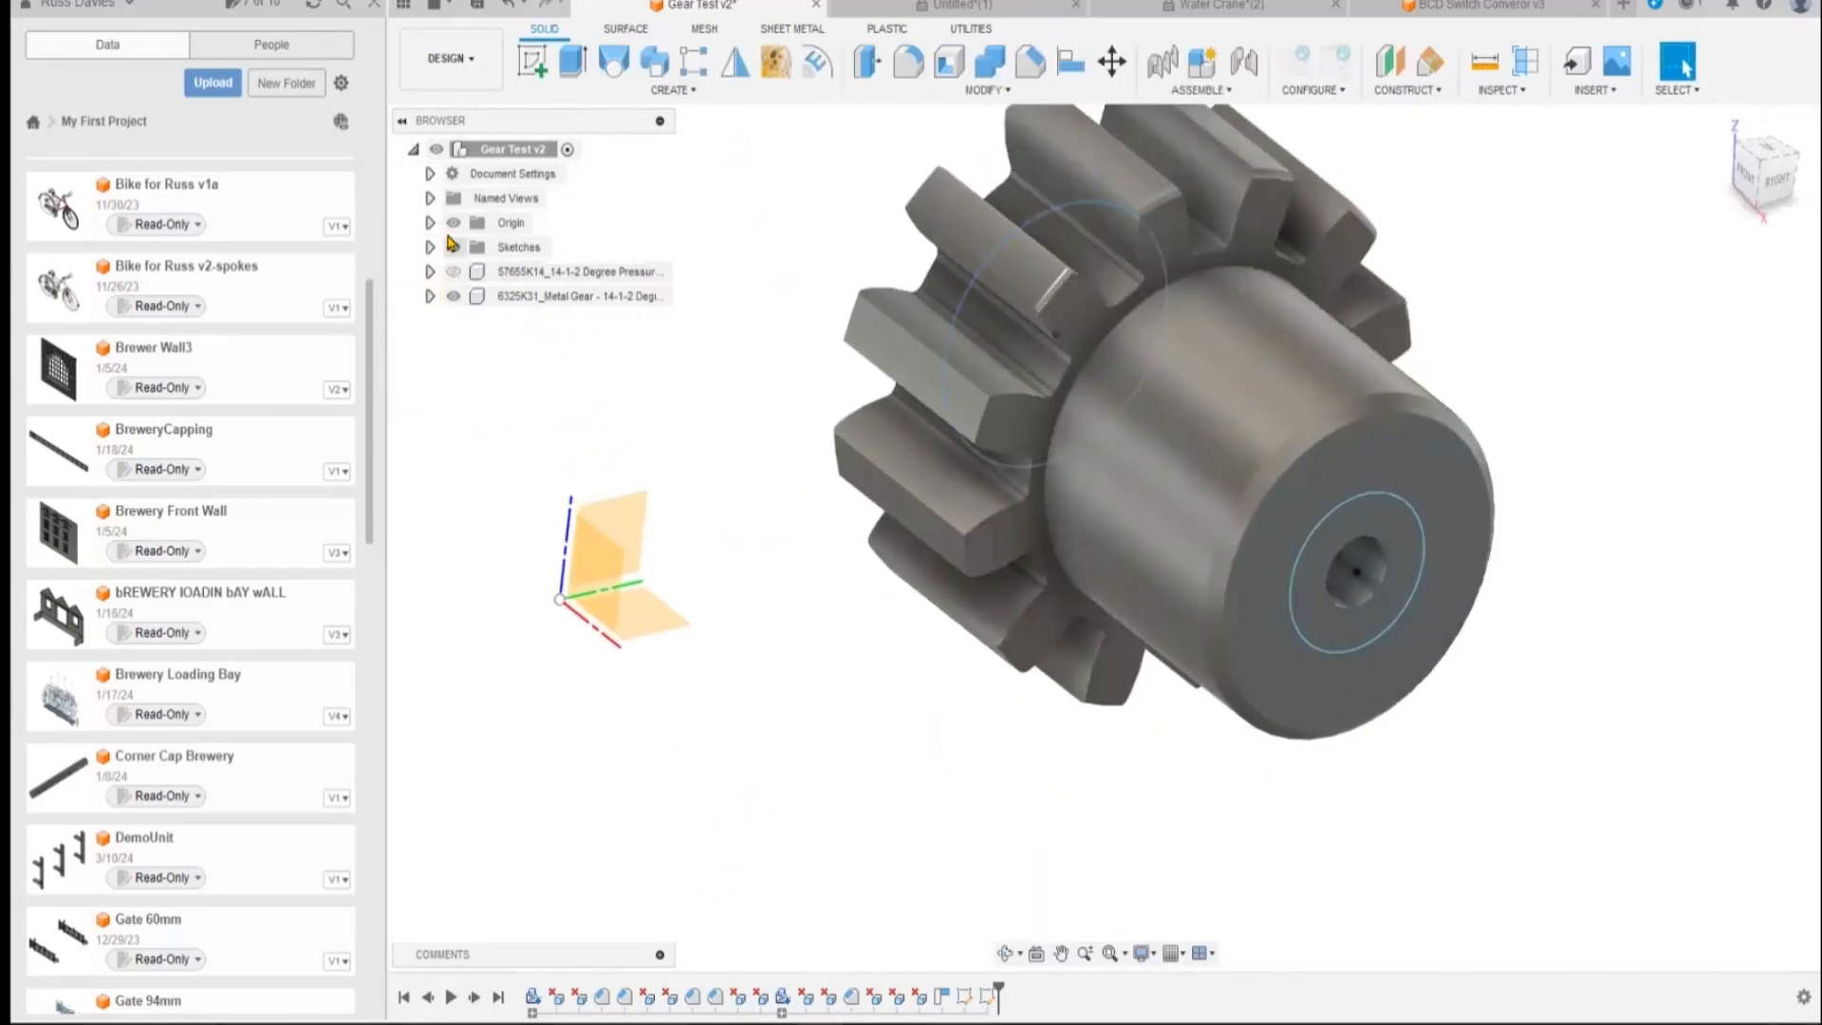
Loft a cut through the gear between the ring profiles around the bore on the toothed end and the hub end.
left_click(454, 296)
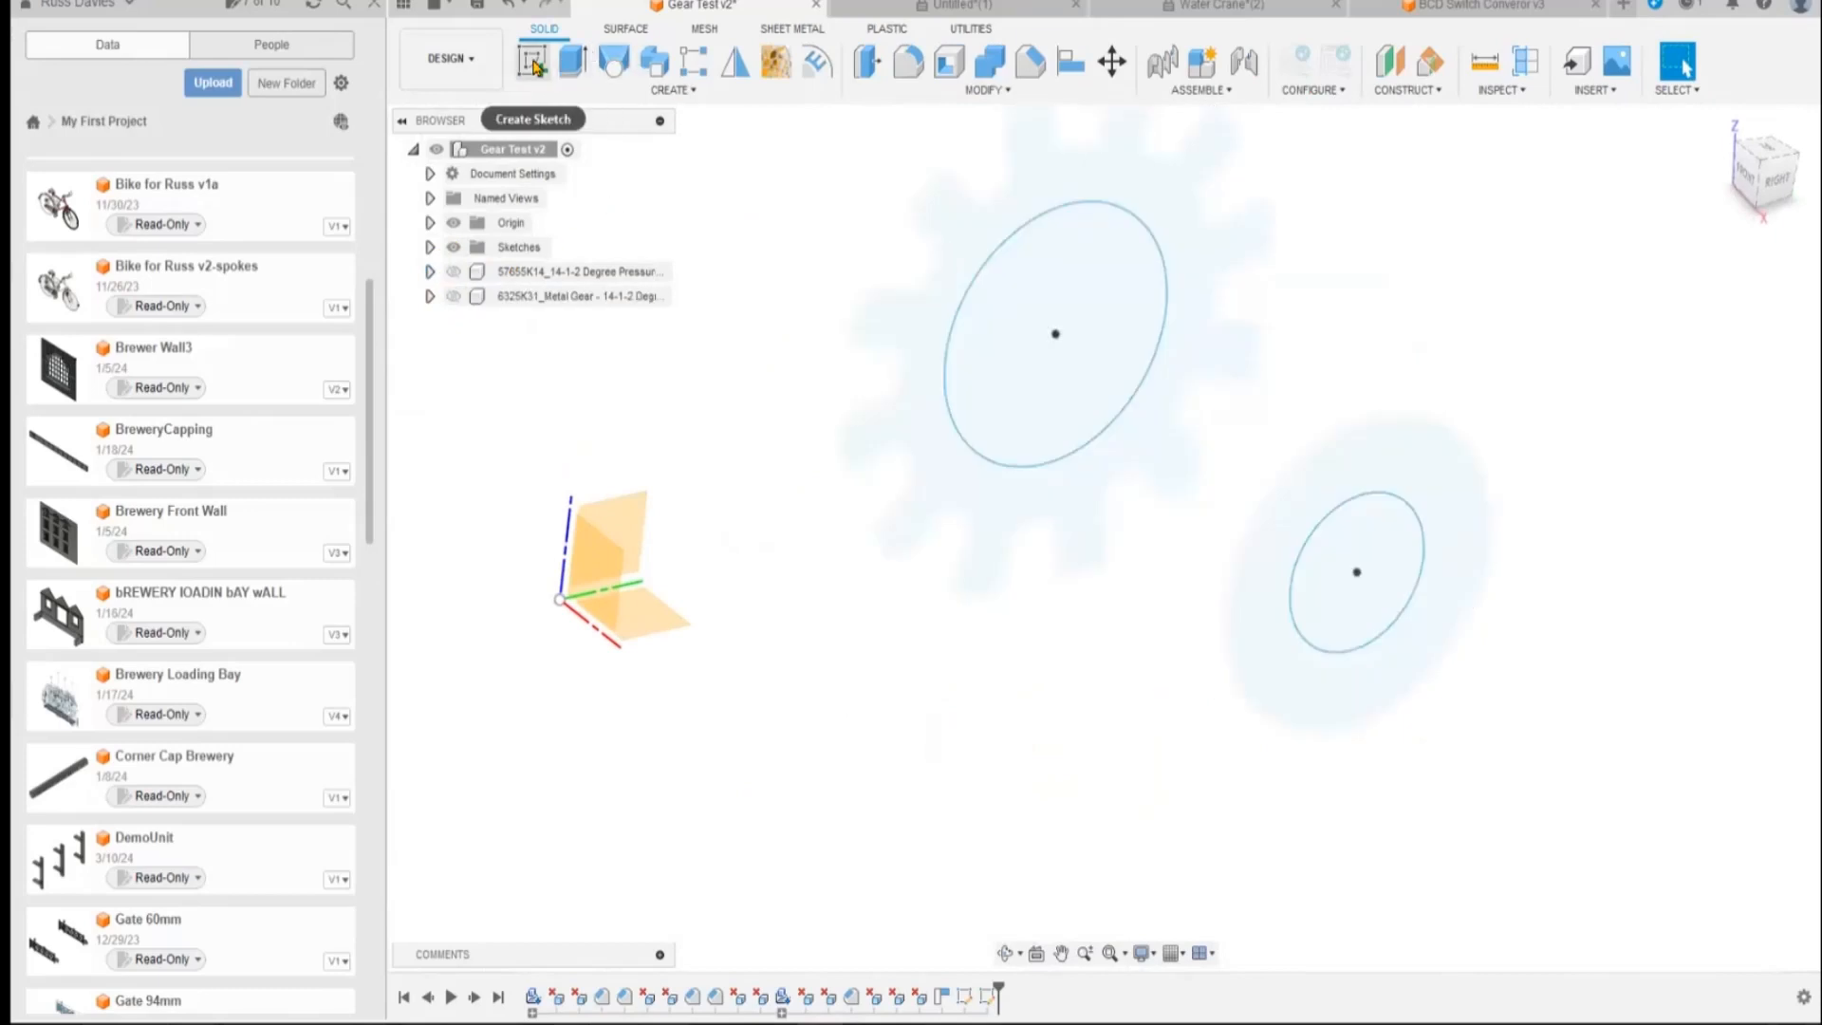
left_click(614, 61)
left_click(1021, 275)
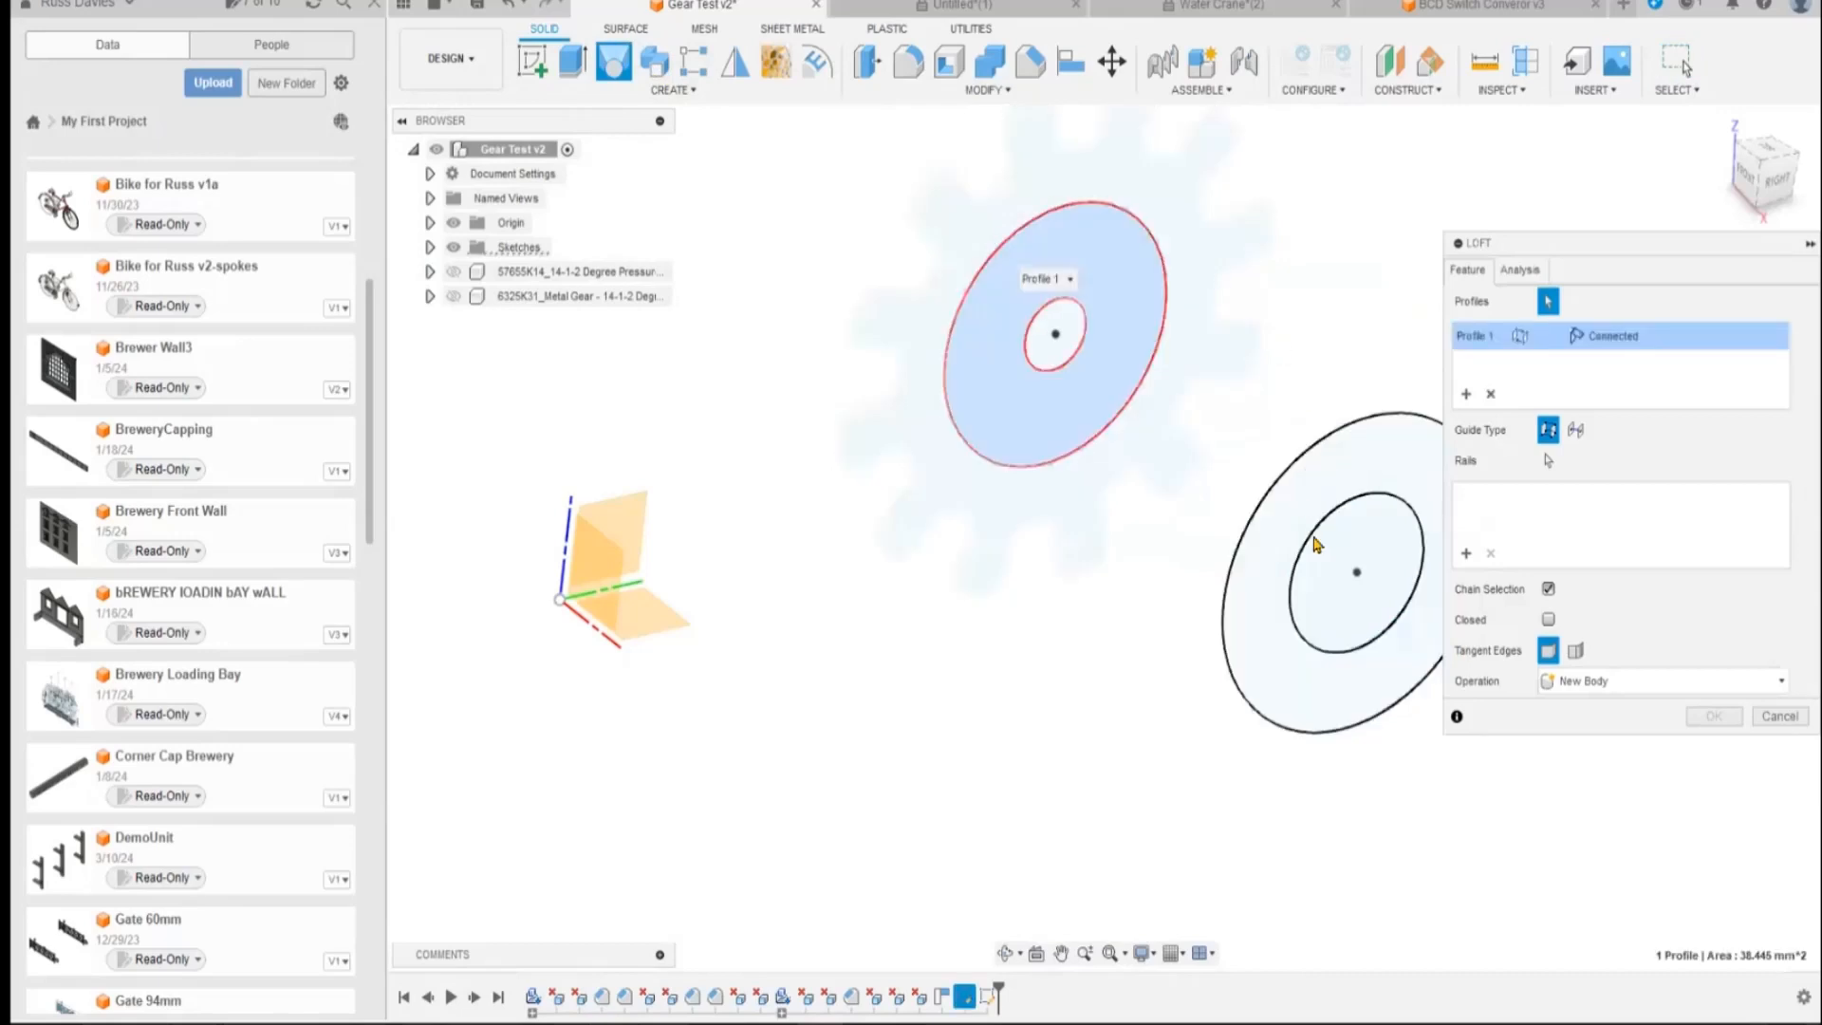
left_click(1372, 520)
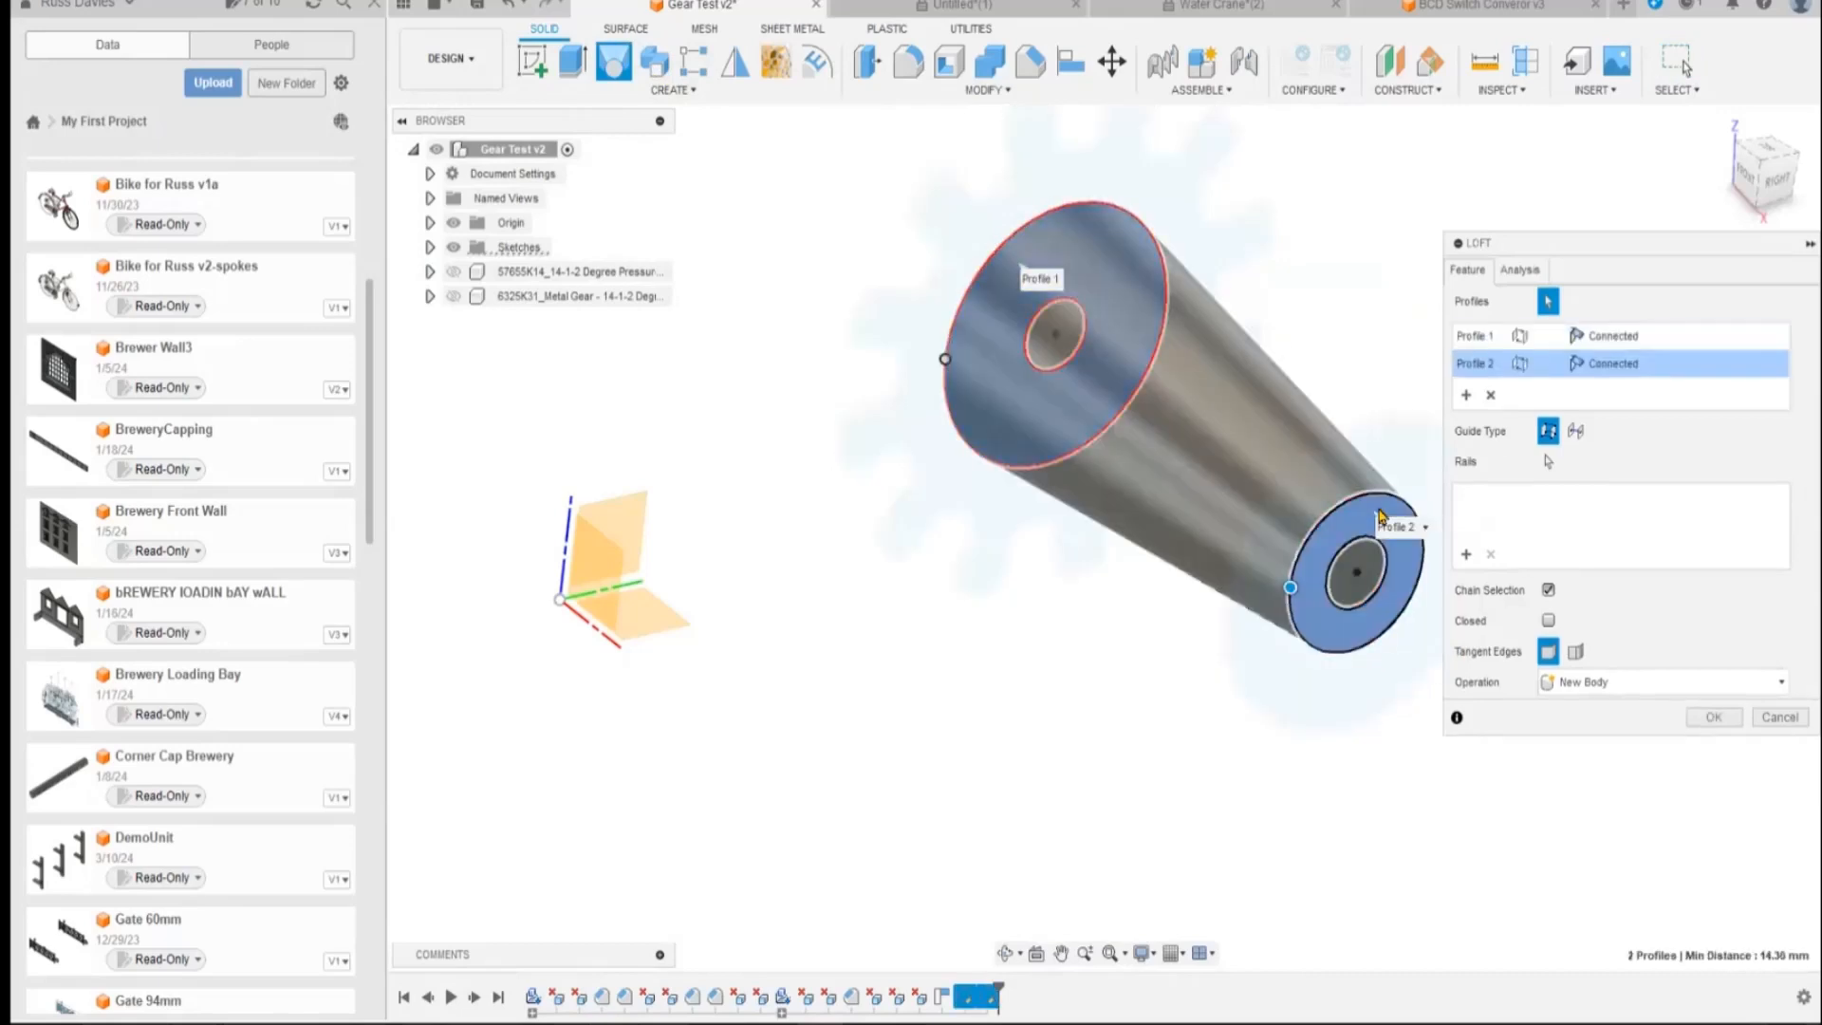
left_click(1782, 681)
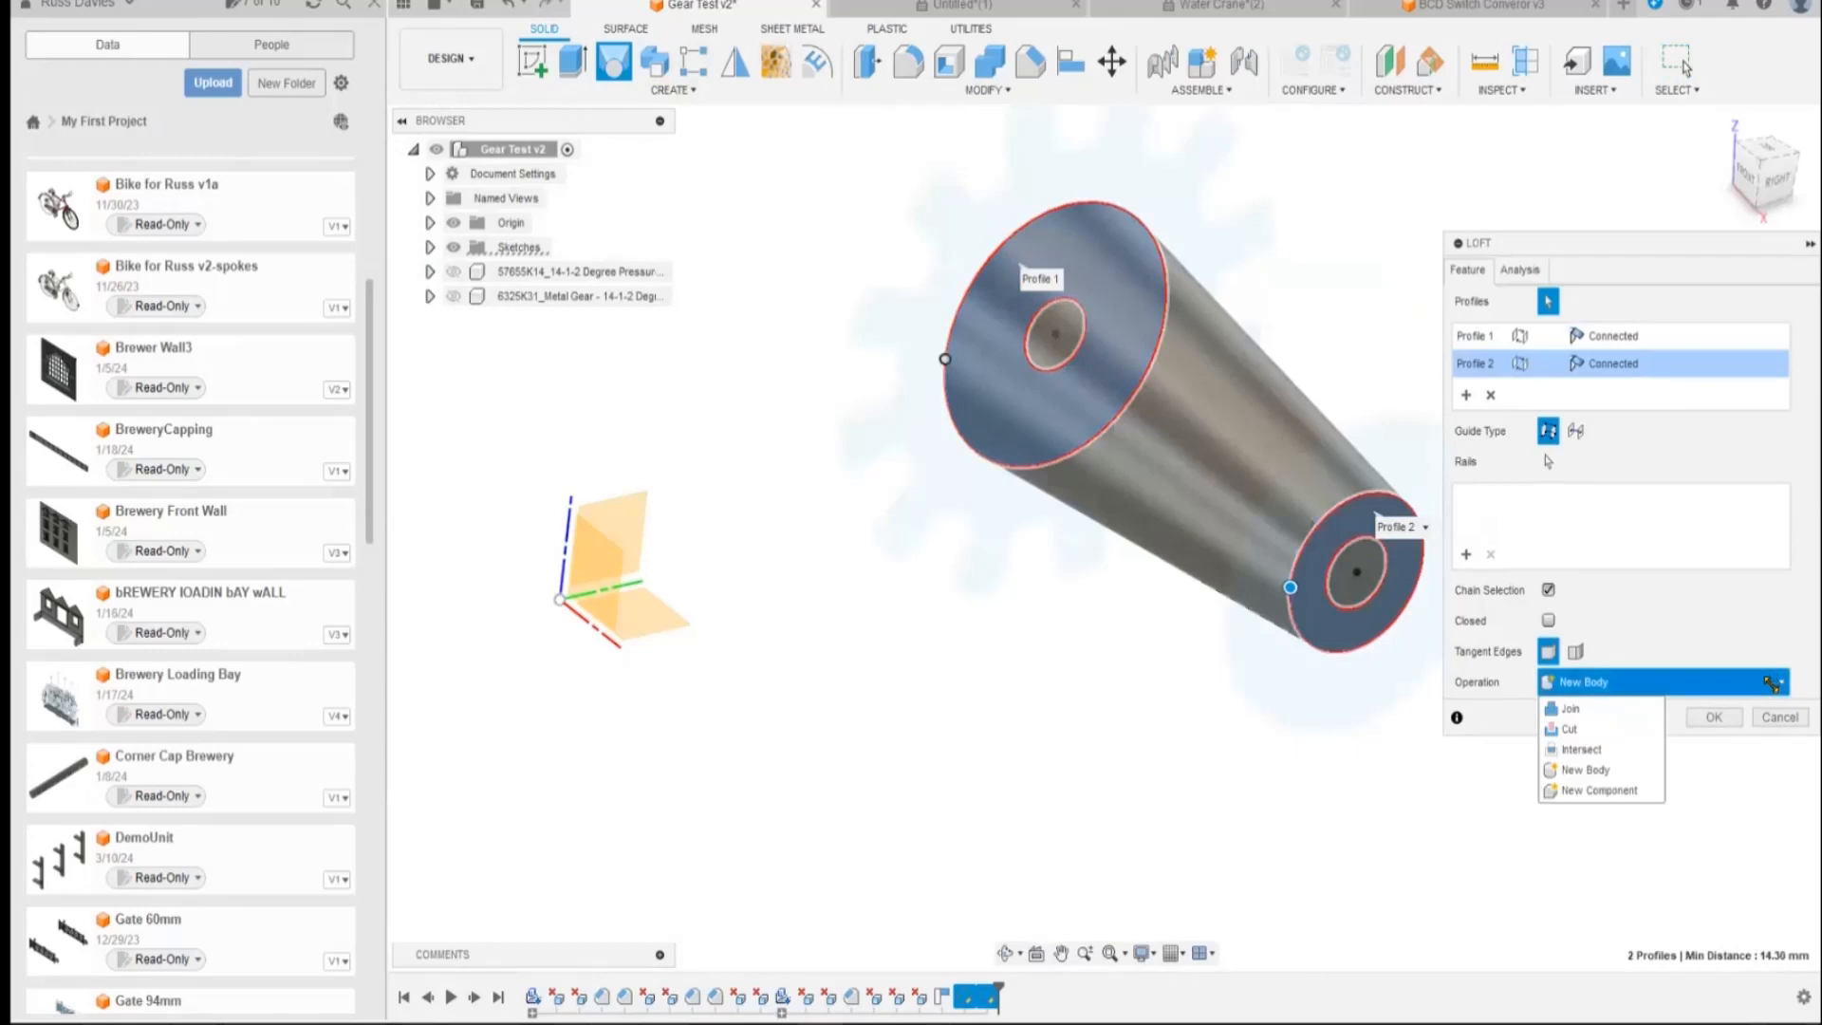
left_click(1580, 733)
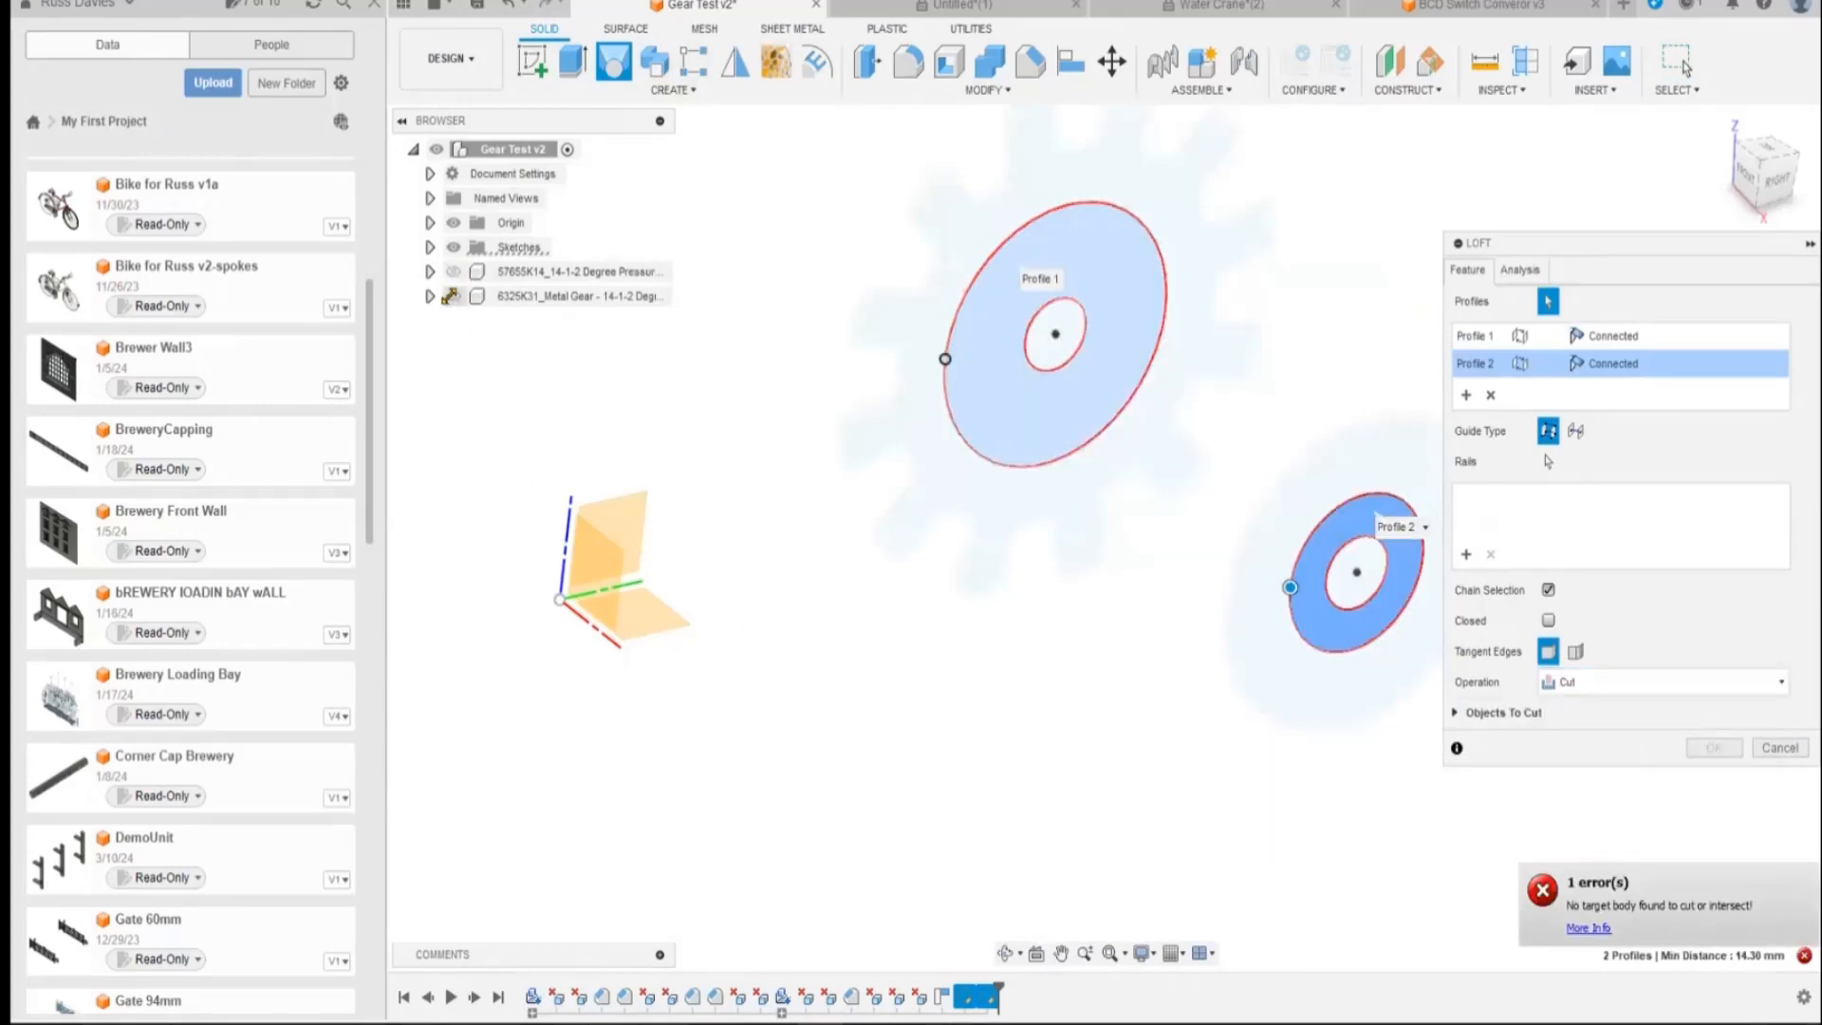
left_click(453, 296)
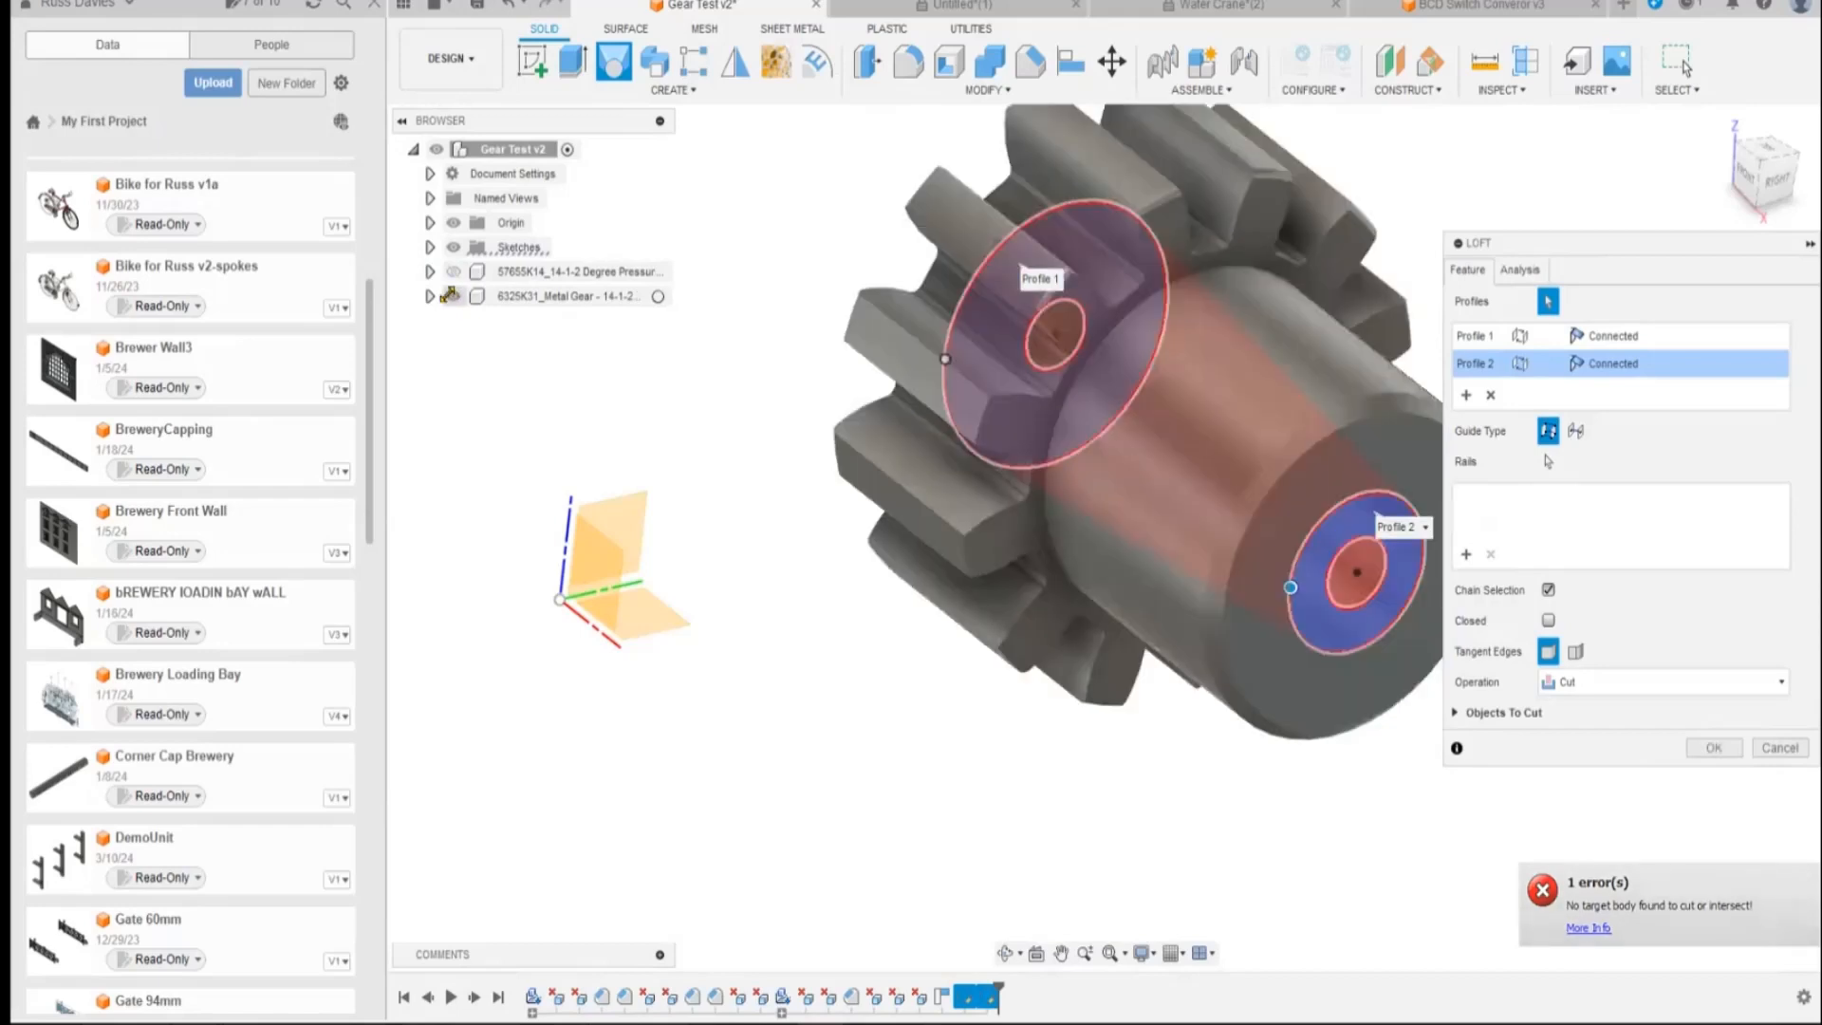
left_click(1715, 747)
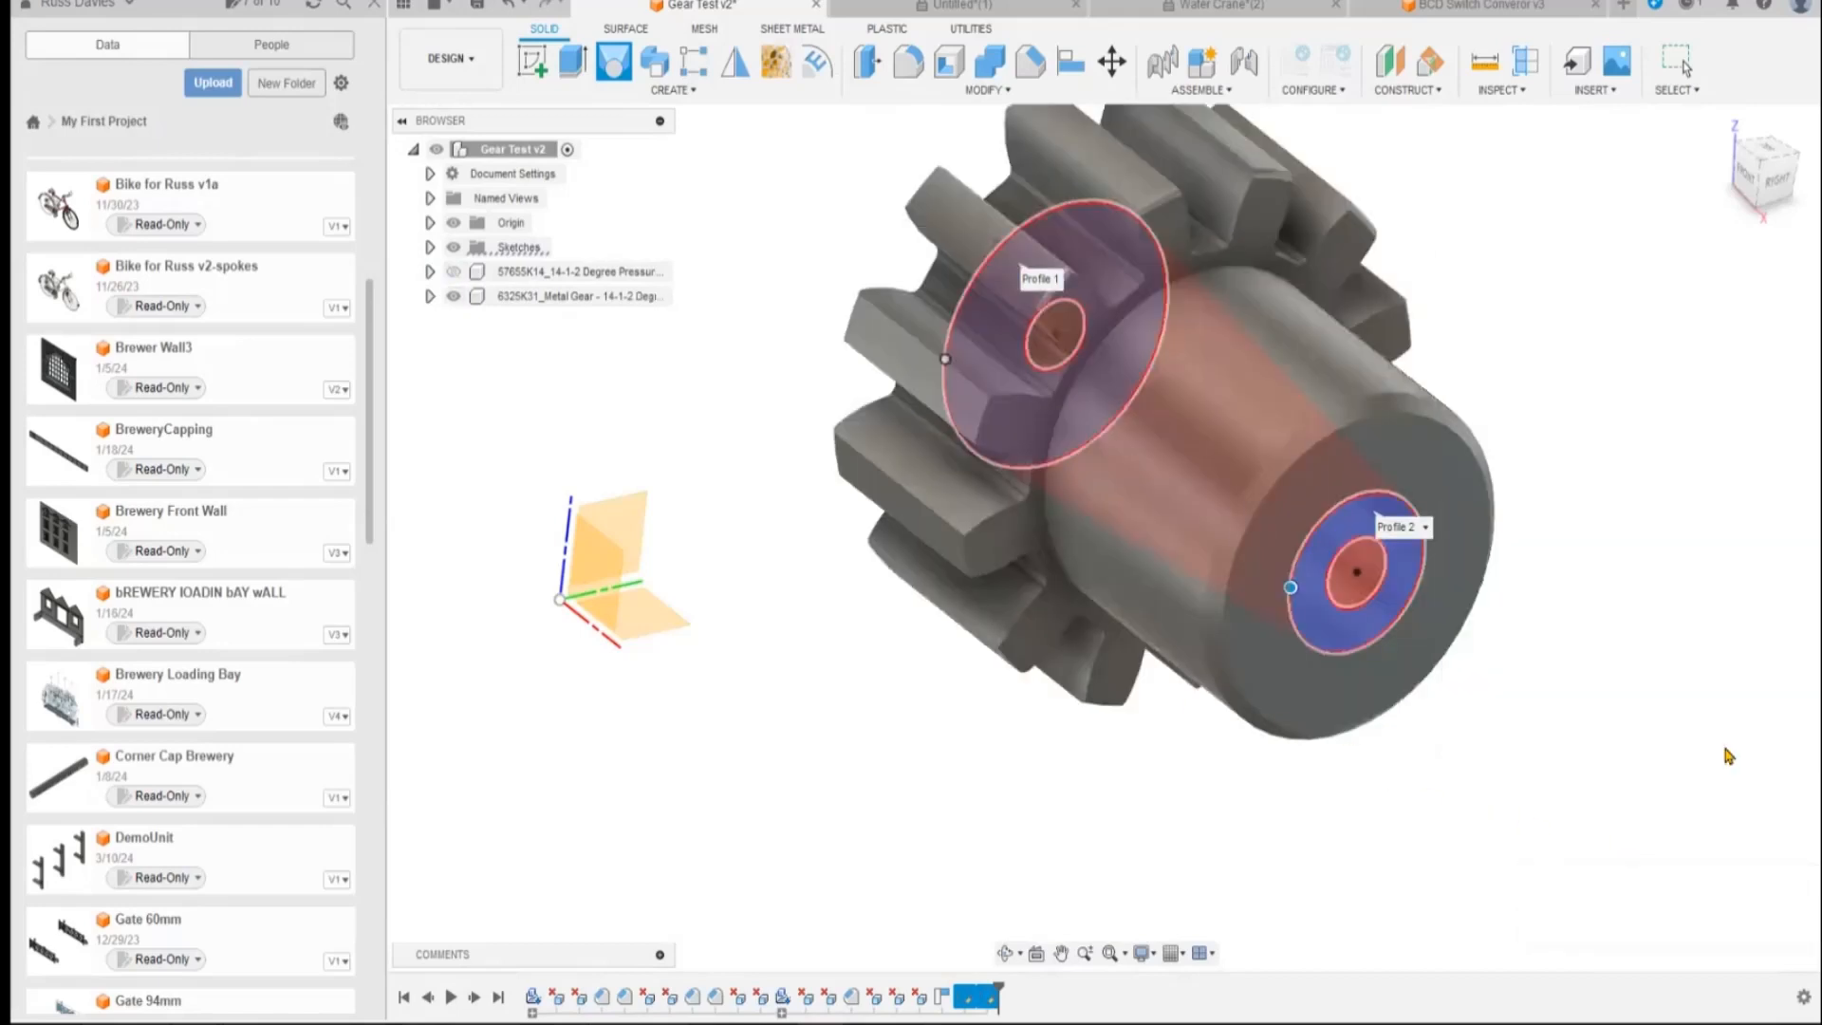
middle_click_drag(1310, 850, 1382, 614, "shift")
middle_click_drag(1114, 617, 831, 815)
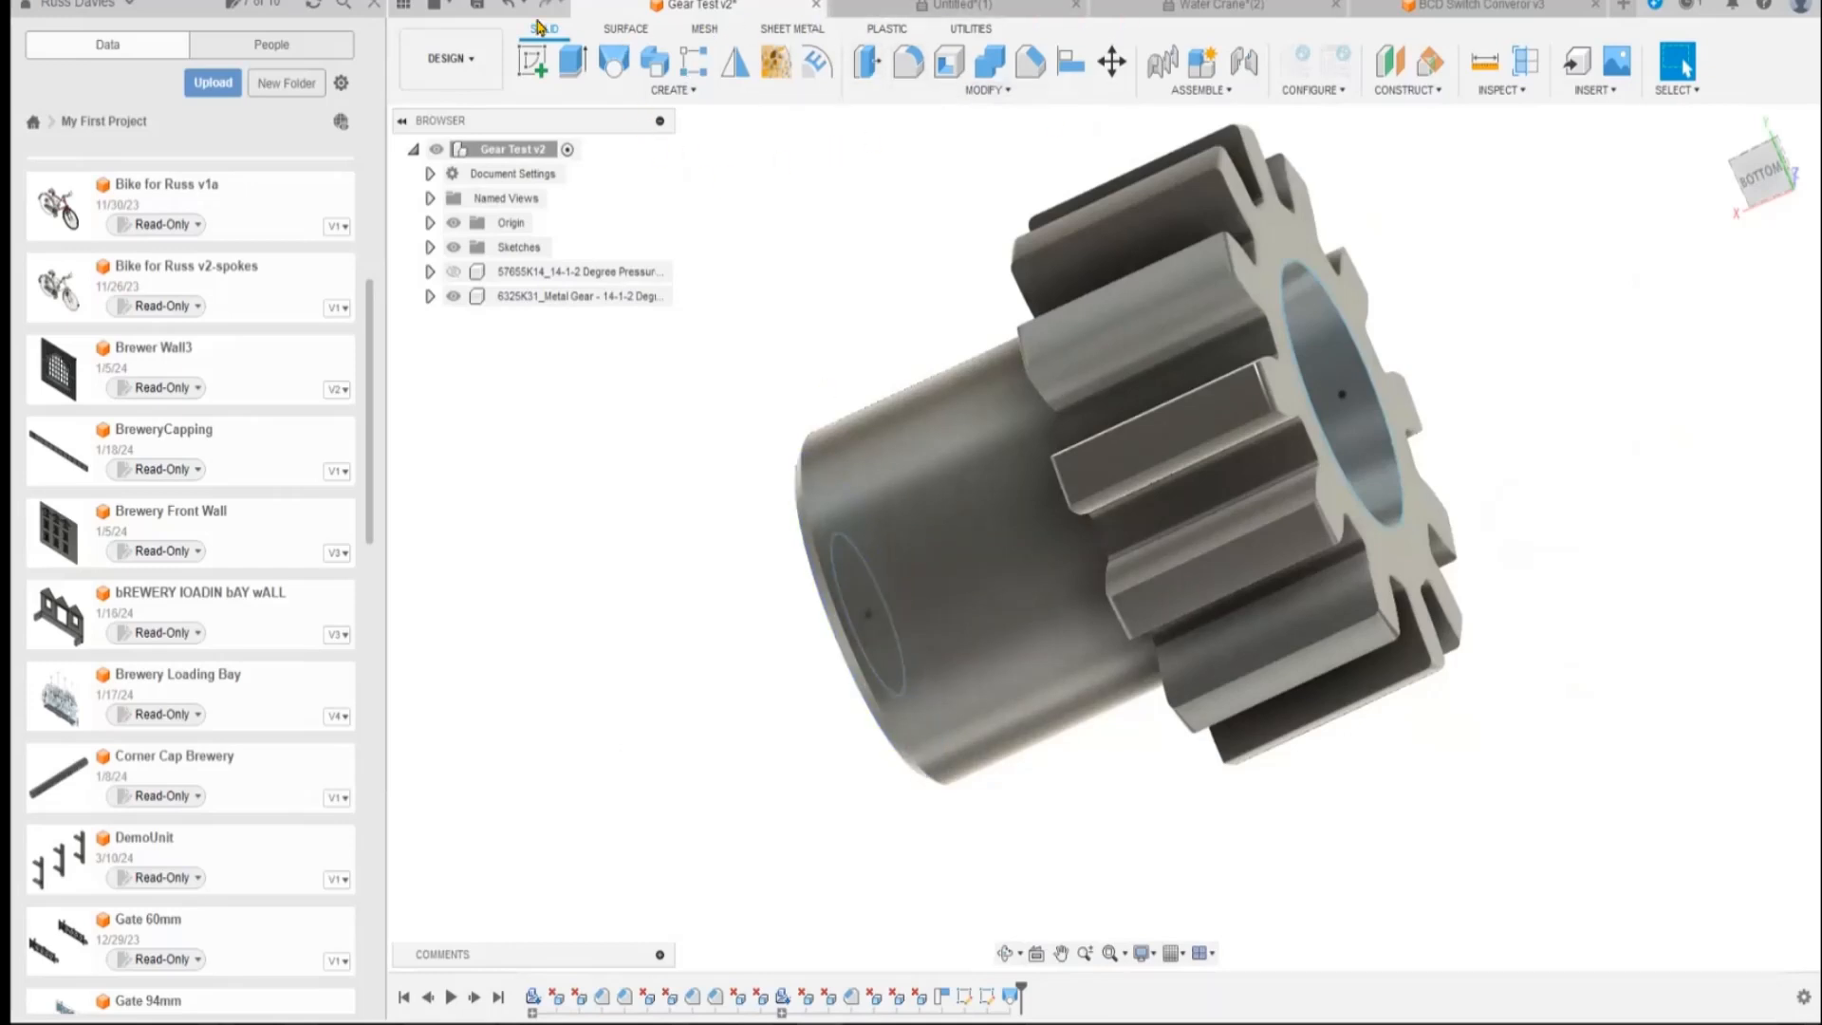
Run the Spur Gear add-in to view its gear parameters and dismiss it without creating a gear.
left_click(967, 30)
left_click(606, 89)
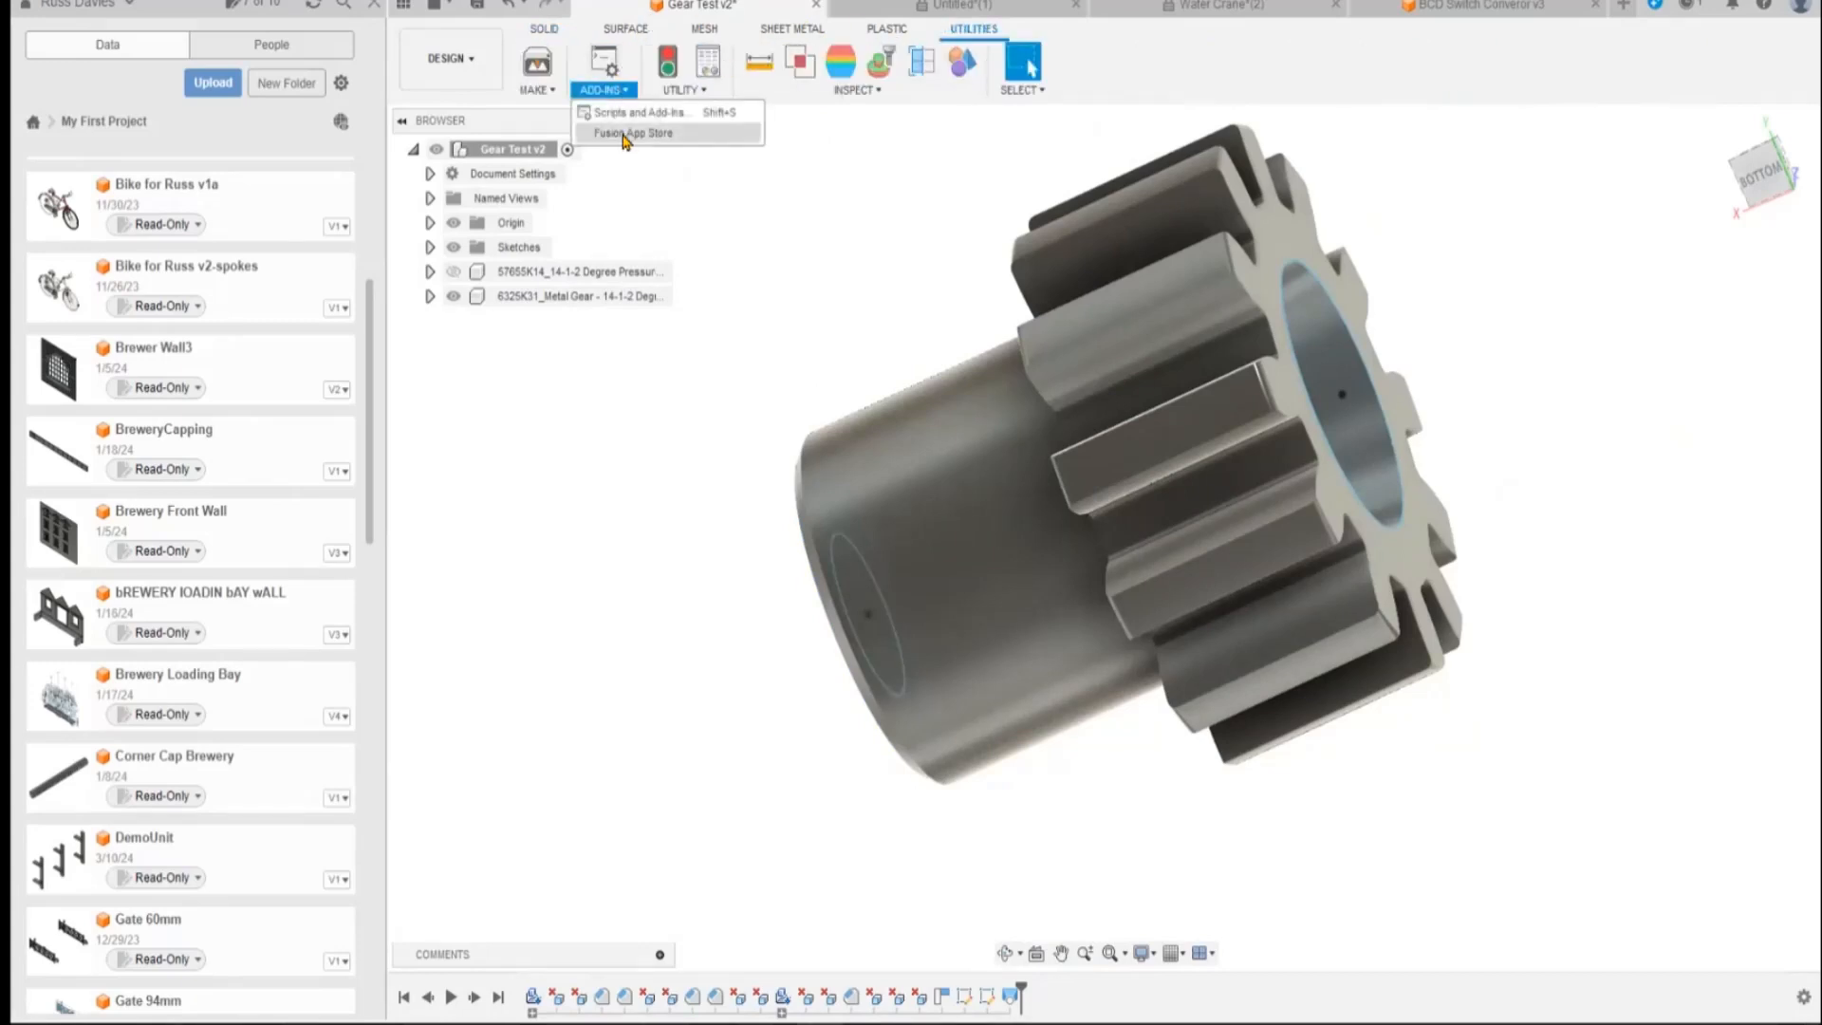
left_click(633, 112)
scroll(408, 475, "down", 3)
left_click(351, 511)
left_click(515, 560)
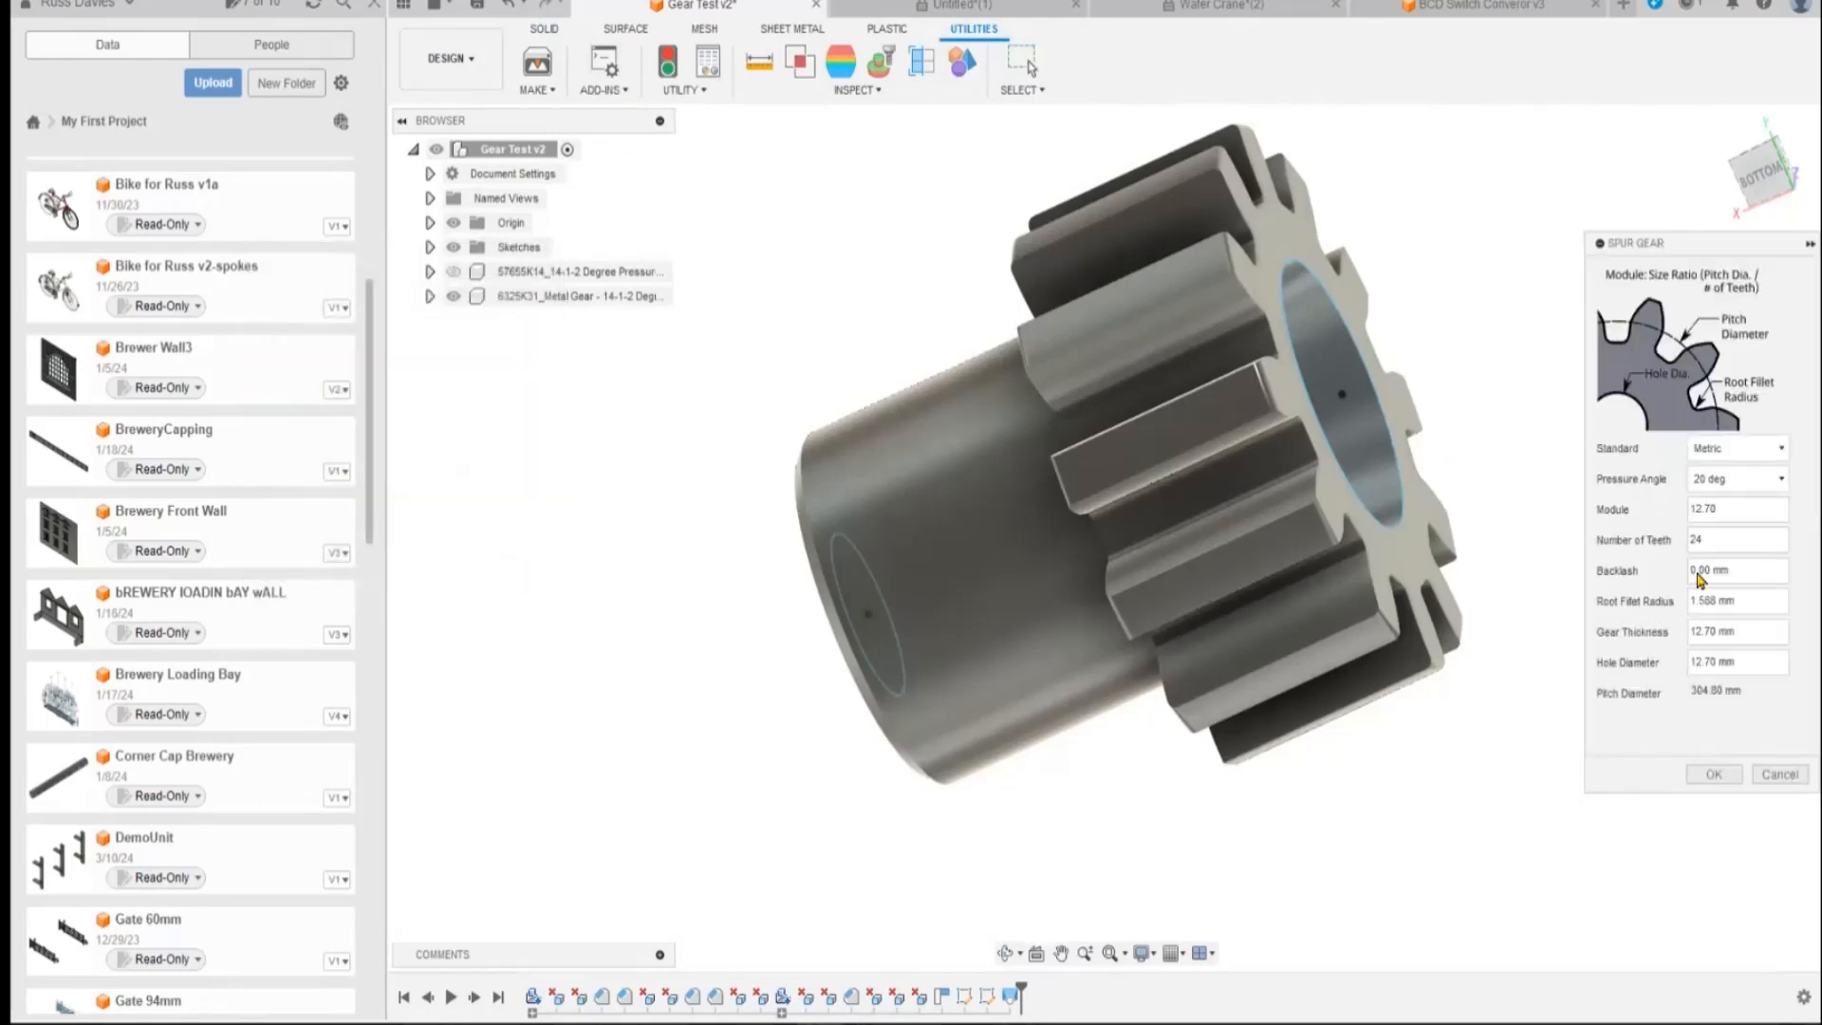
left_click(1781, 776)
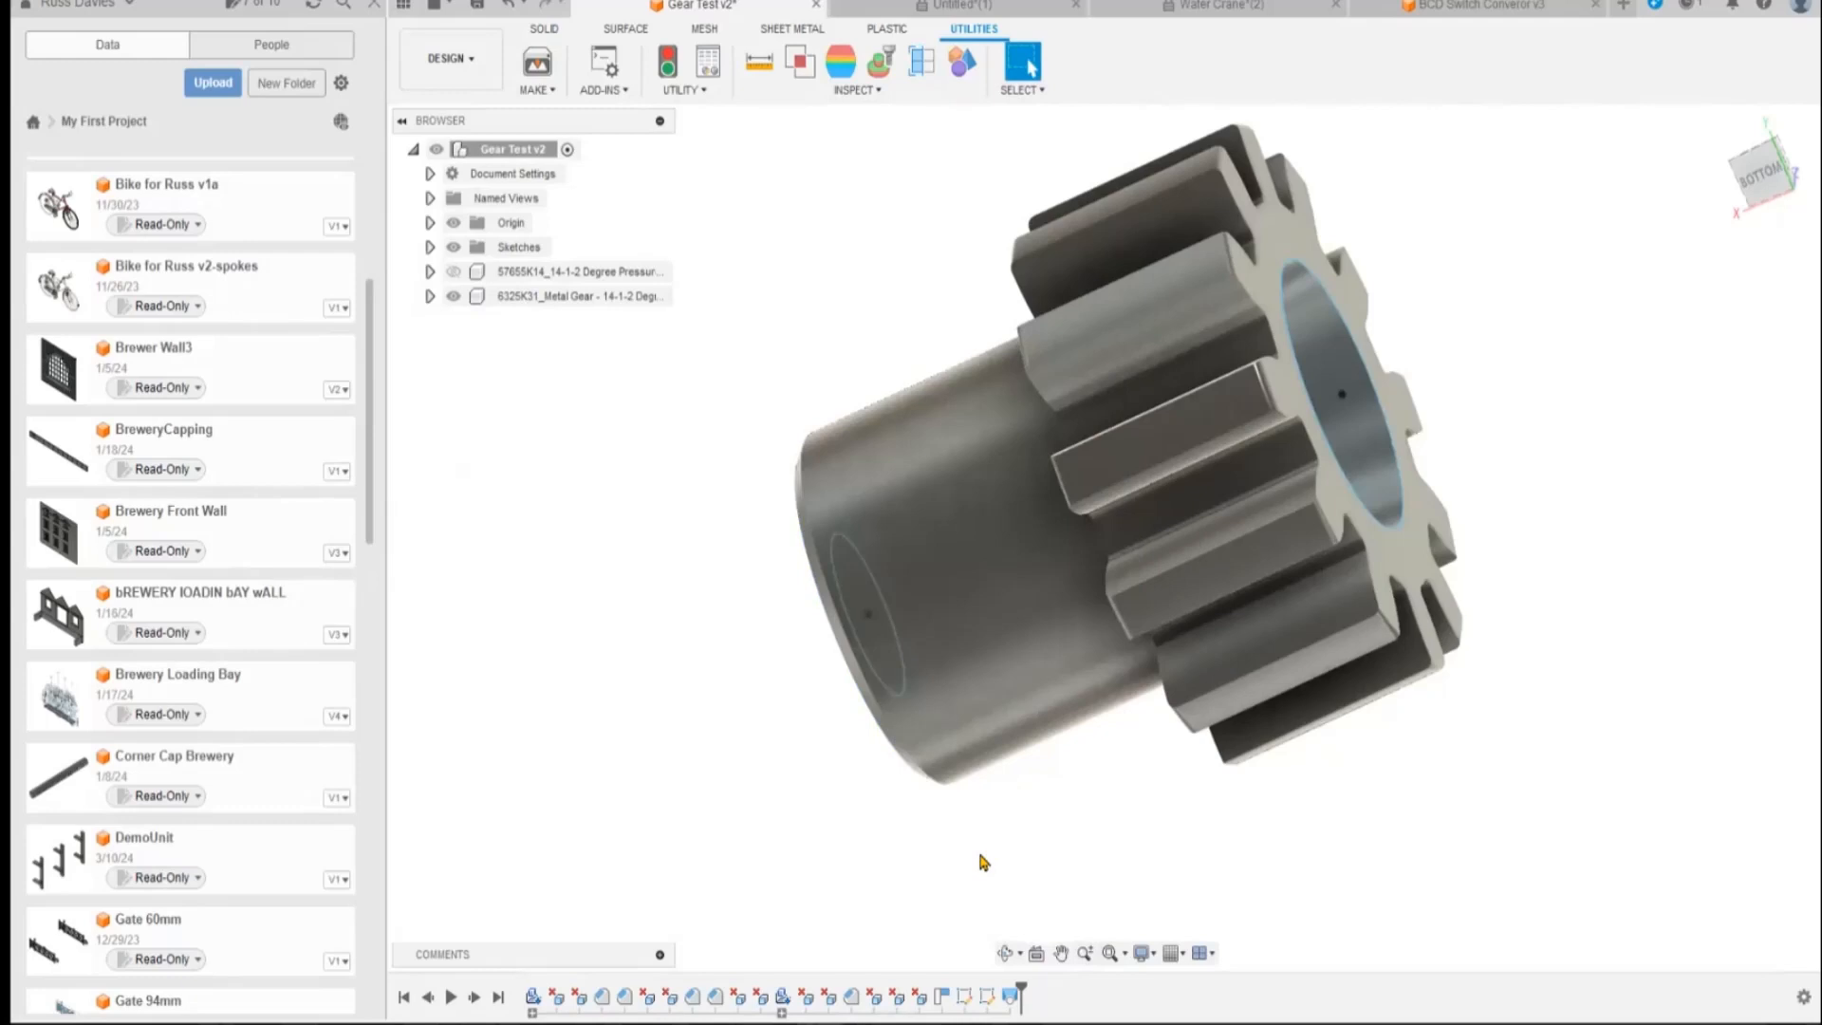
Construct a tangent plane on the cylindrical outer face of the gear's hub at an angle of 0 deg.
middle_click_drag(691, 847, 733, 845, "shift")
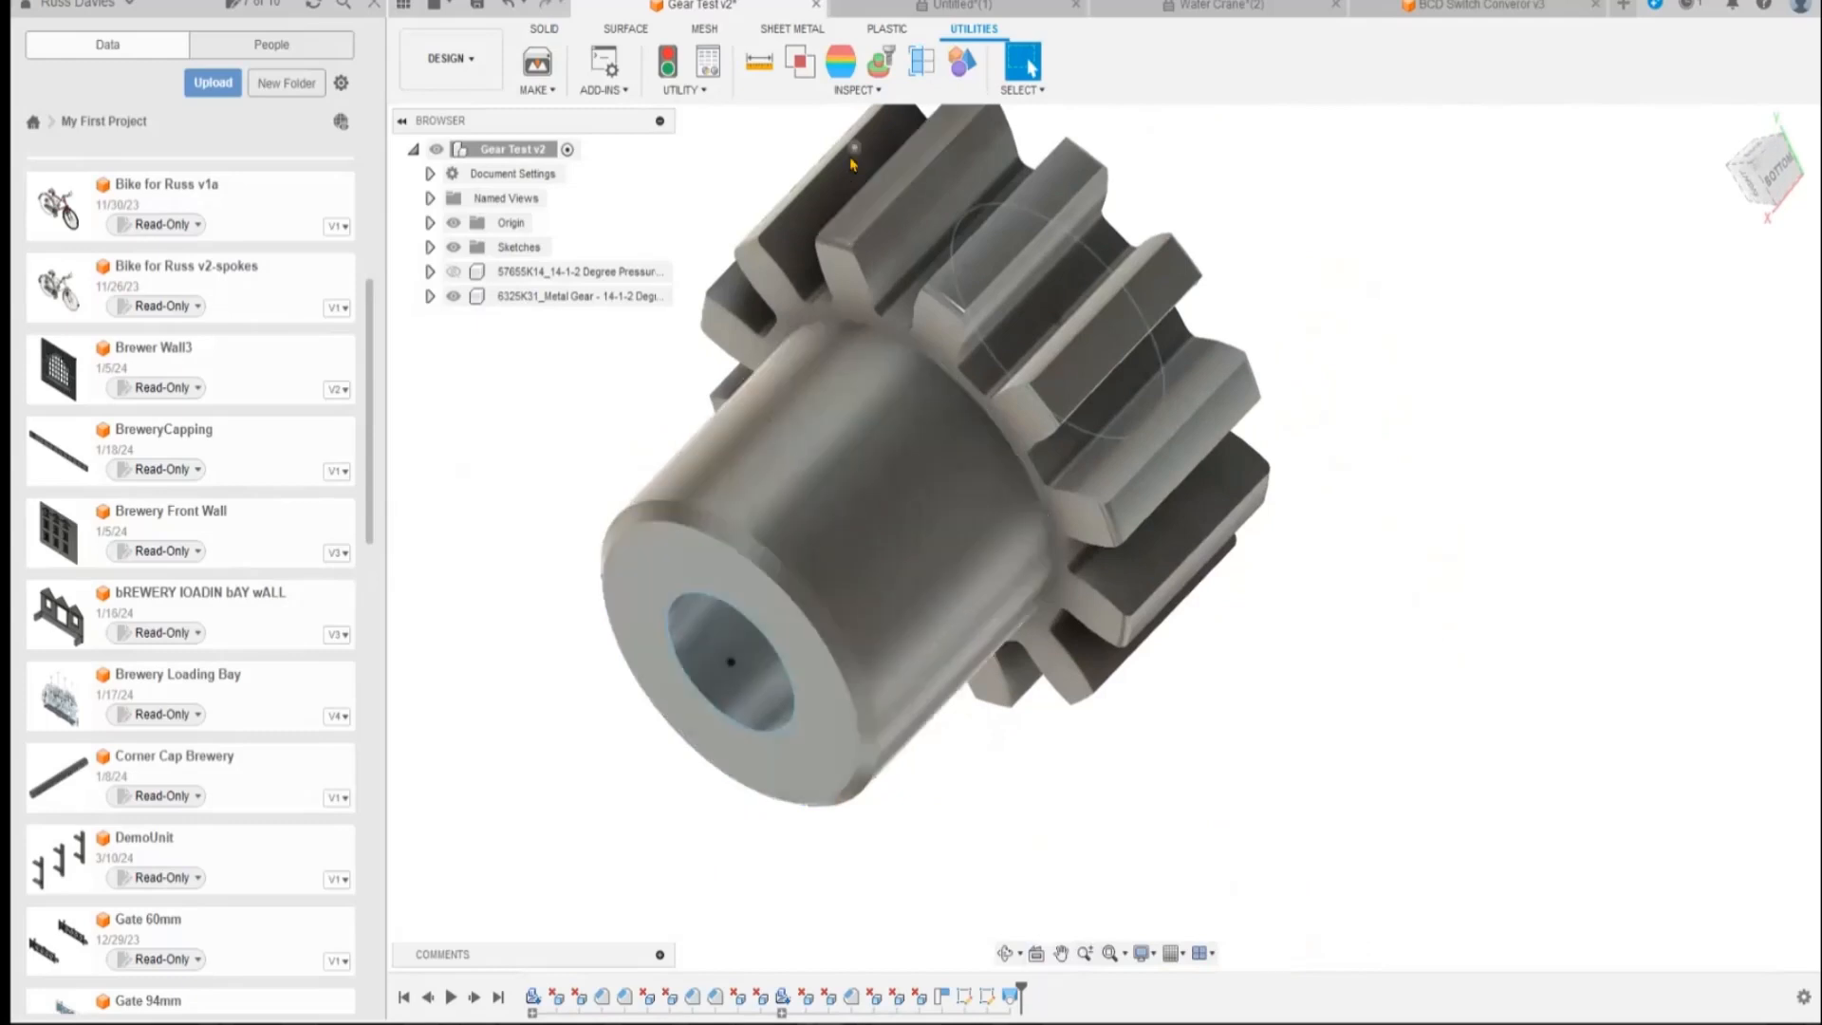
left_click(544, 29)
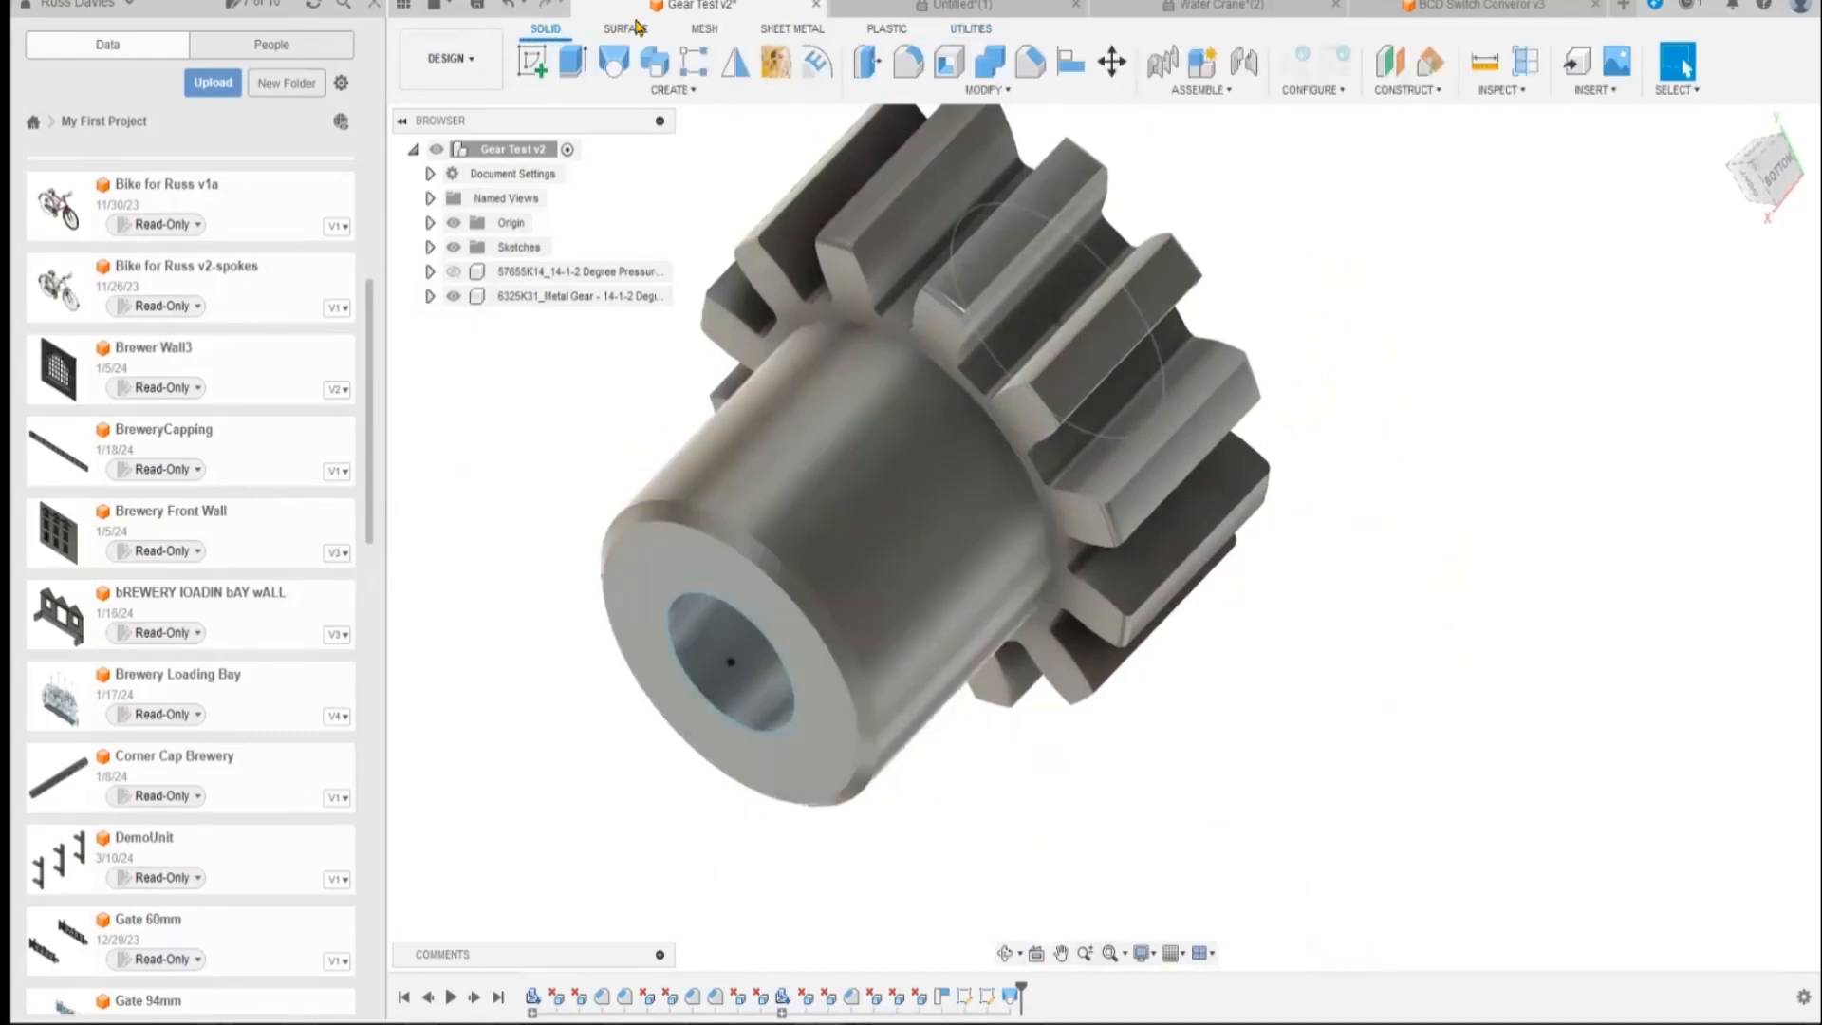
left_click(1405, 91)
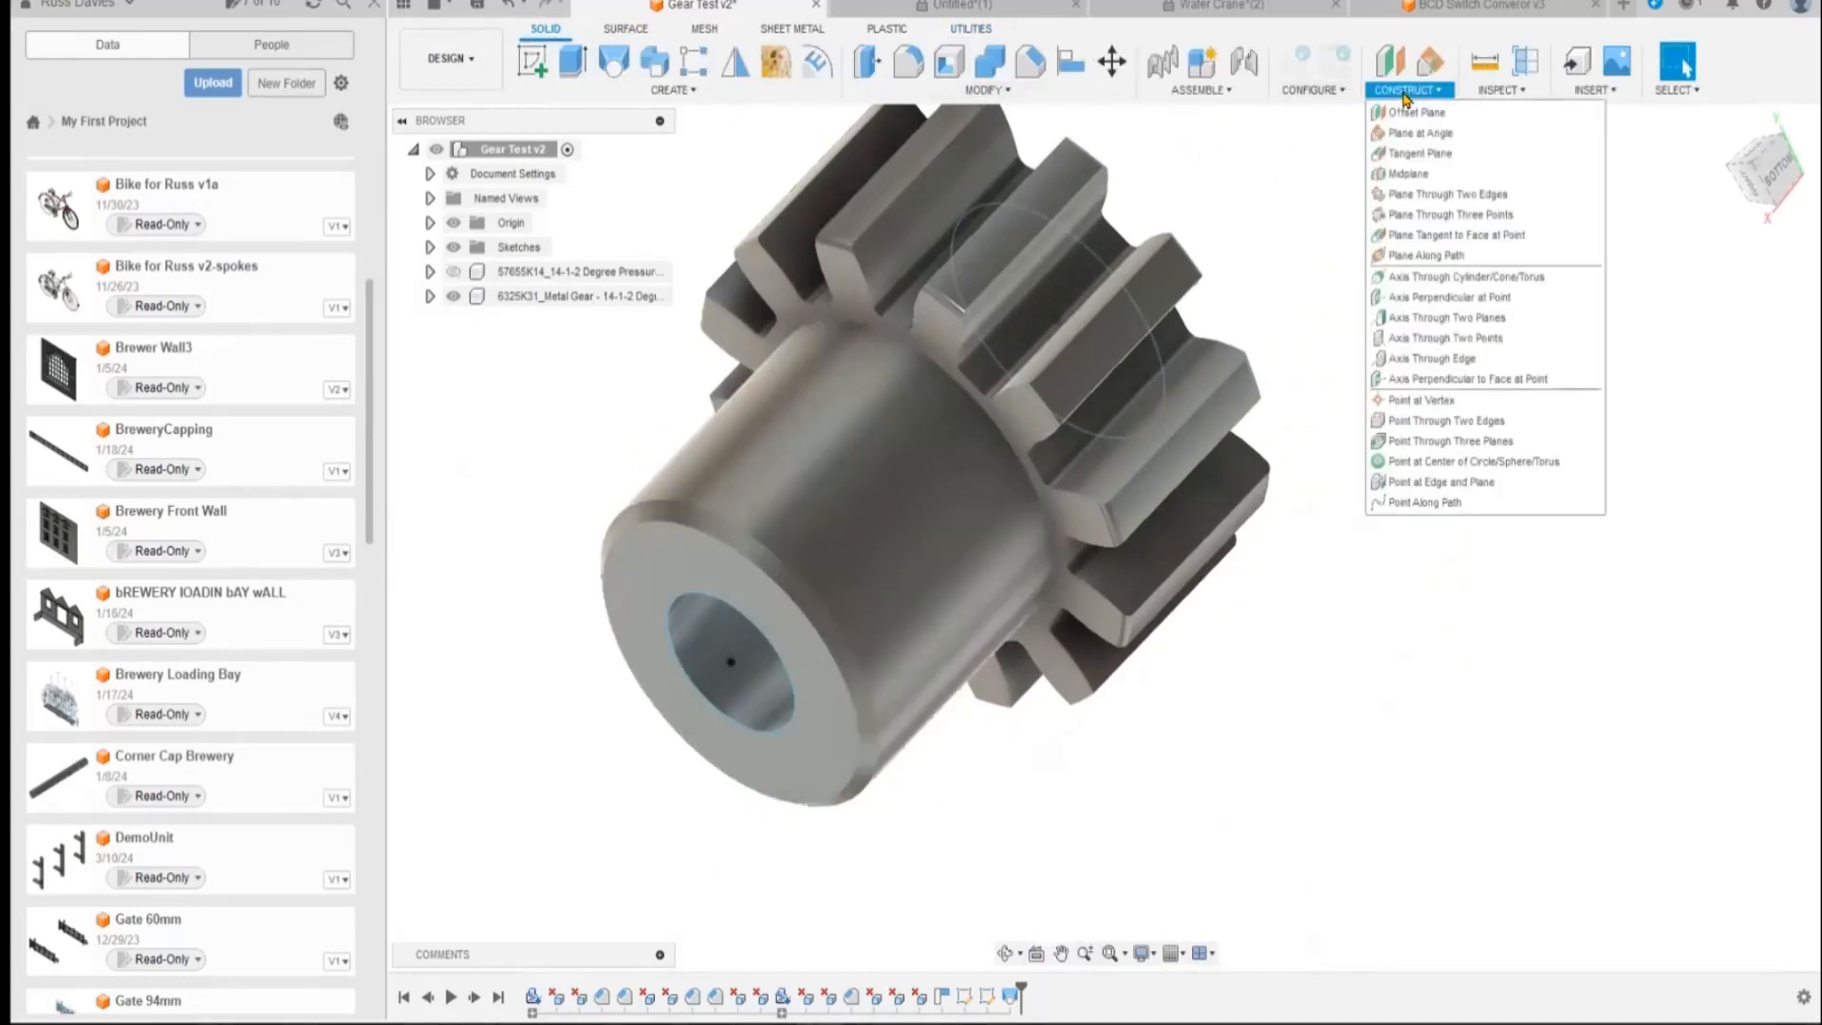
left_click(1428, 154)
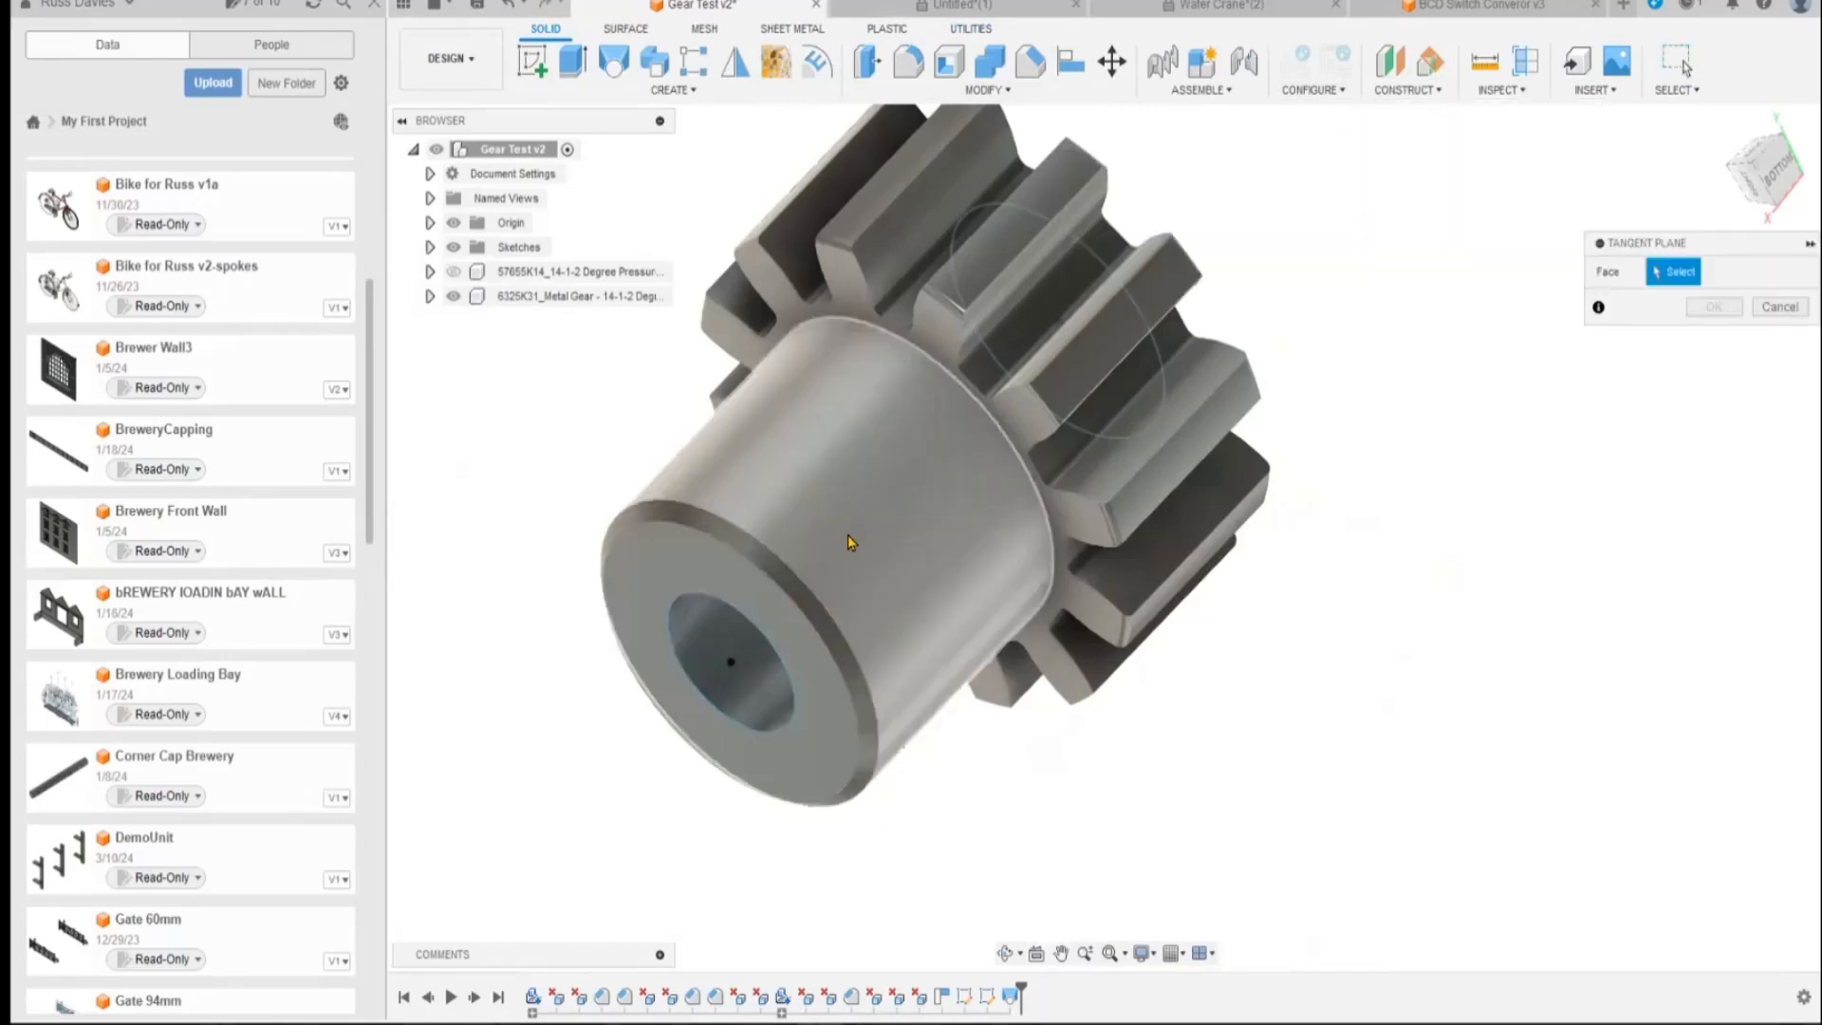
left_click(850, 533)
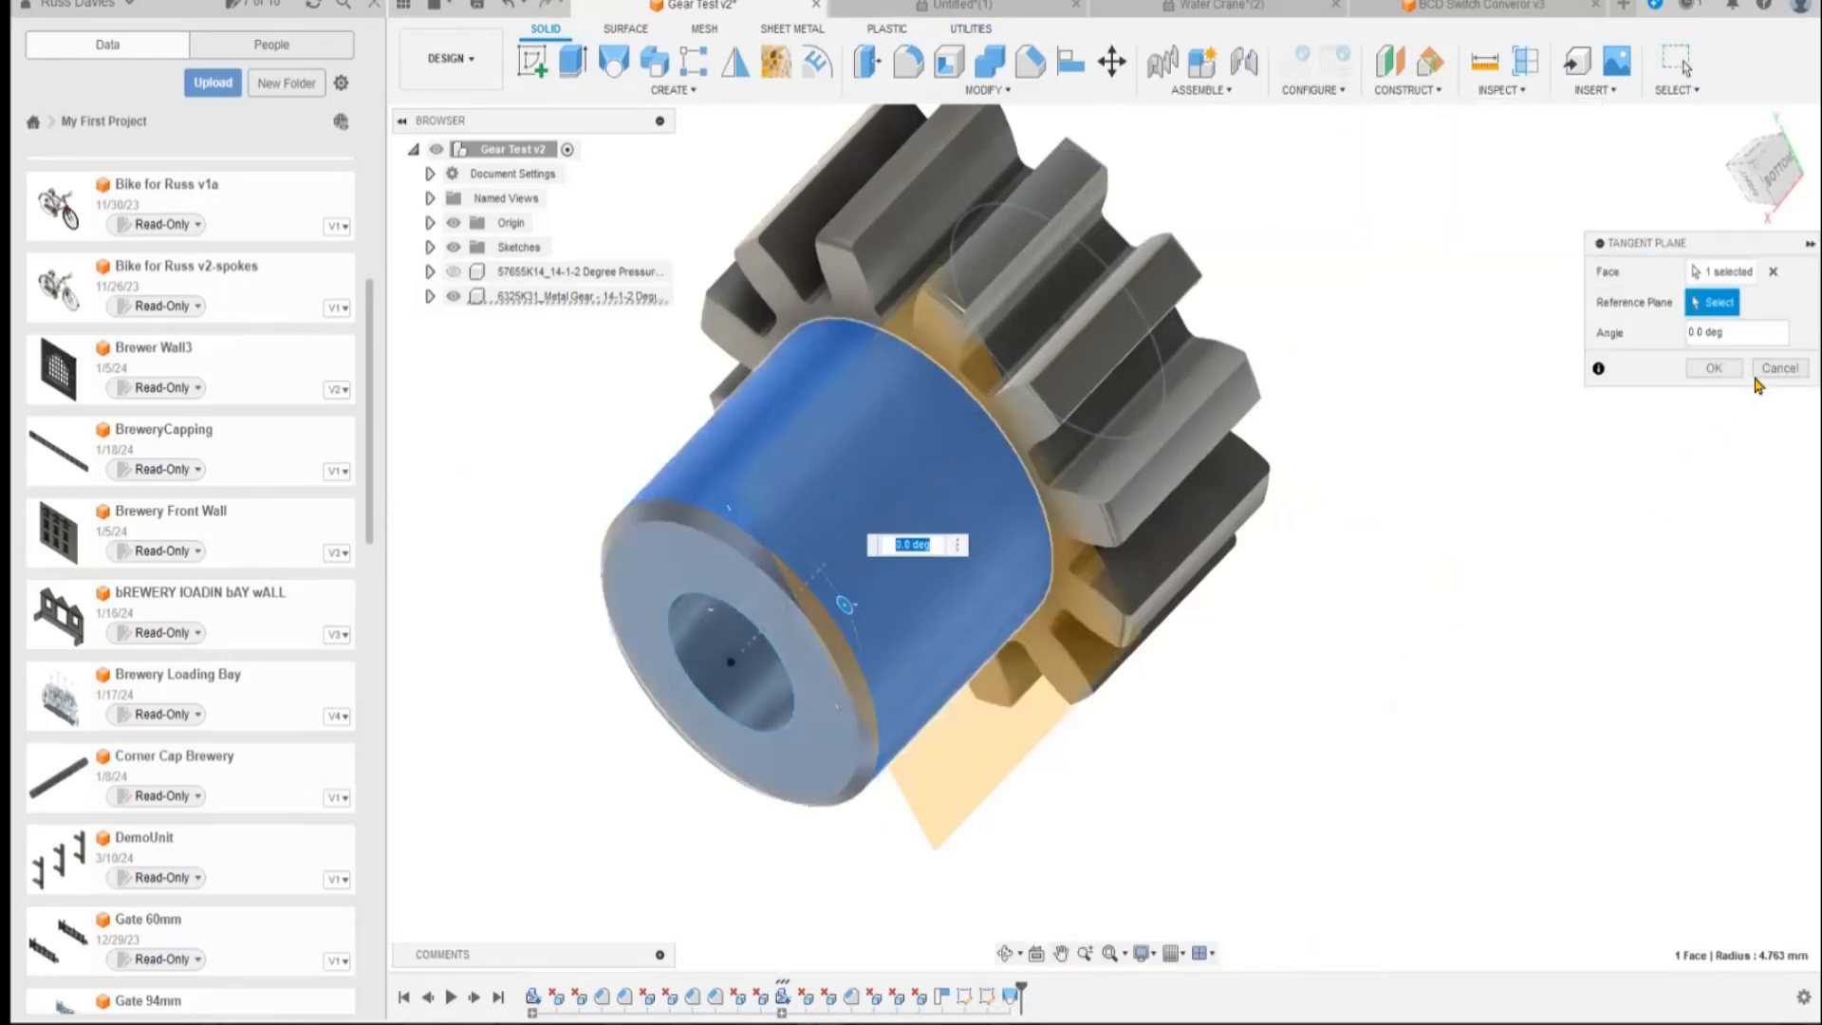
left_click(1713, 368)
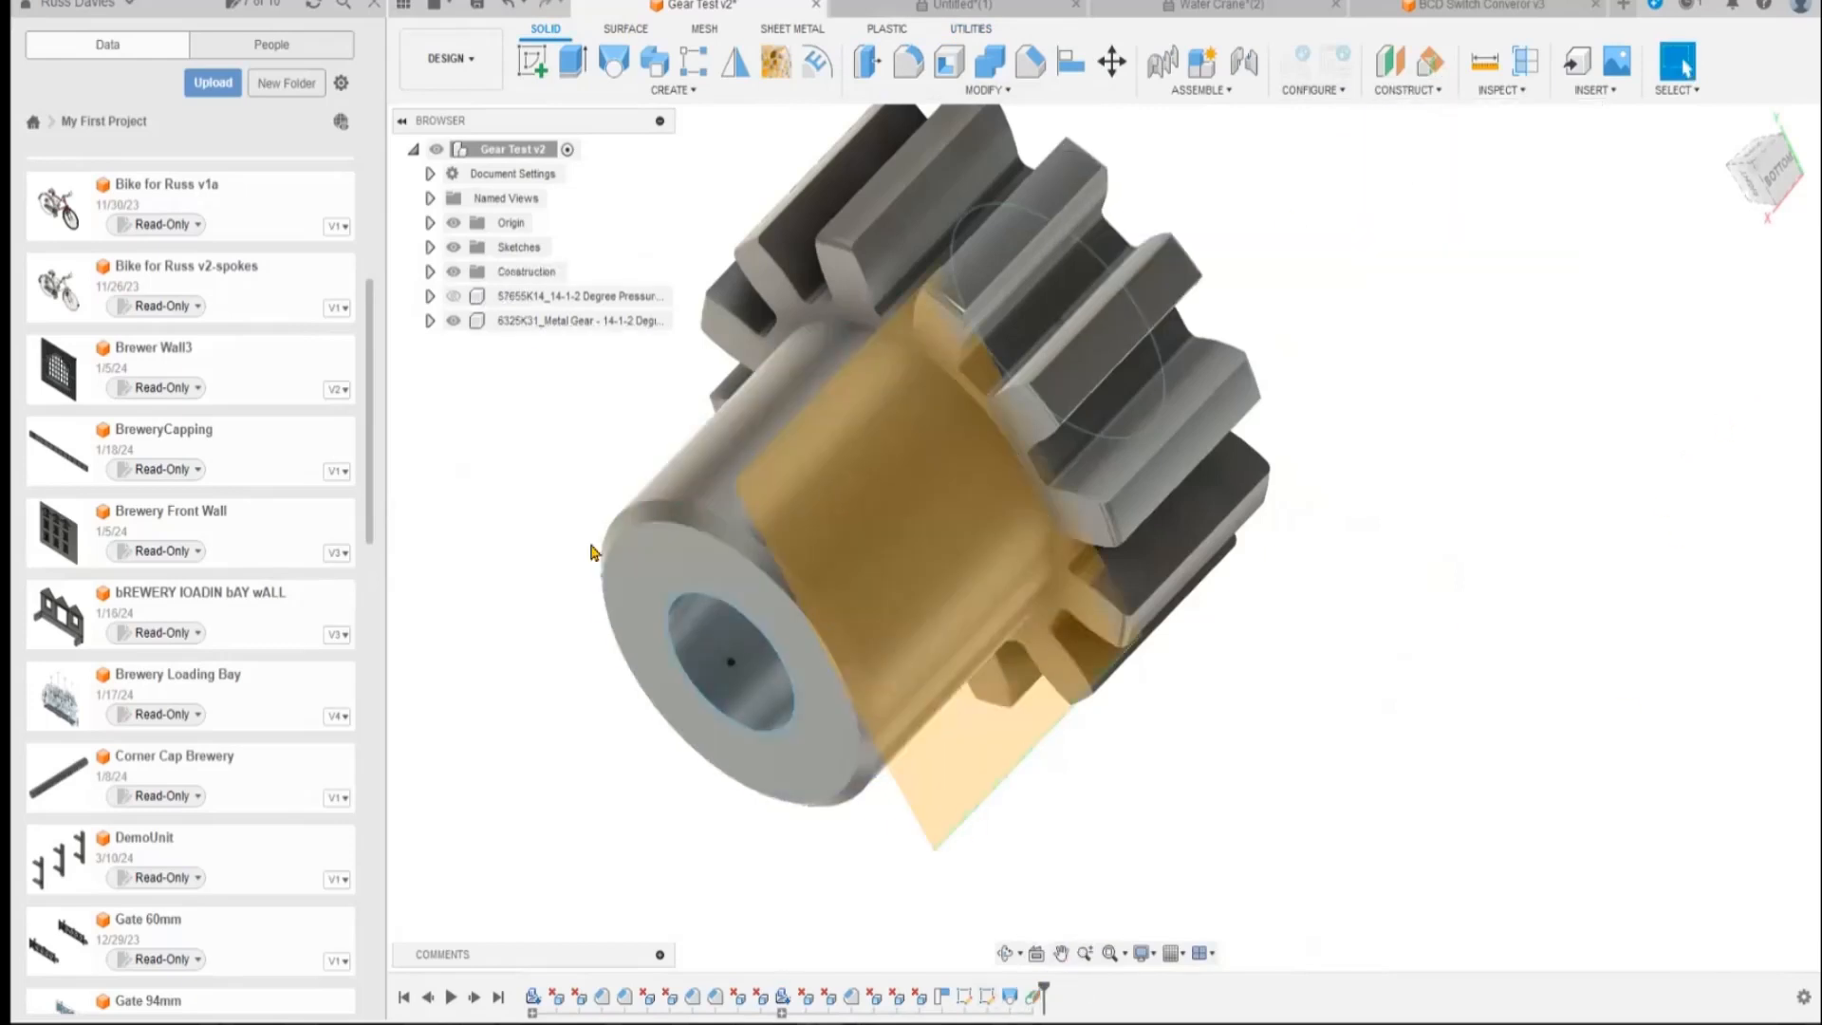
Sketch a two-point circle with an area of about 7.3 mm² on the tangent plane, near the middle of the hub's side.
left_click(534, 67)
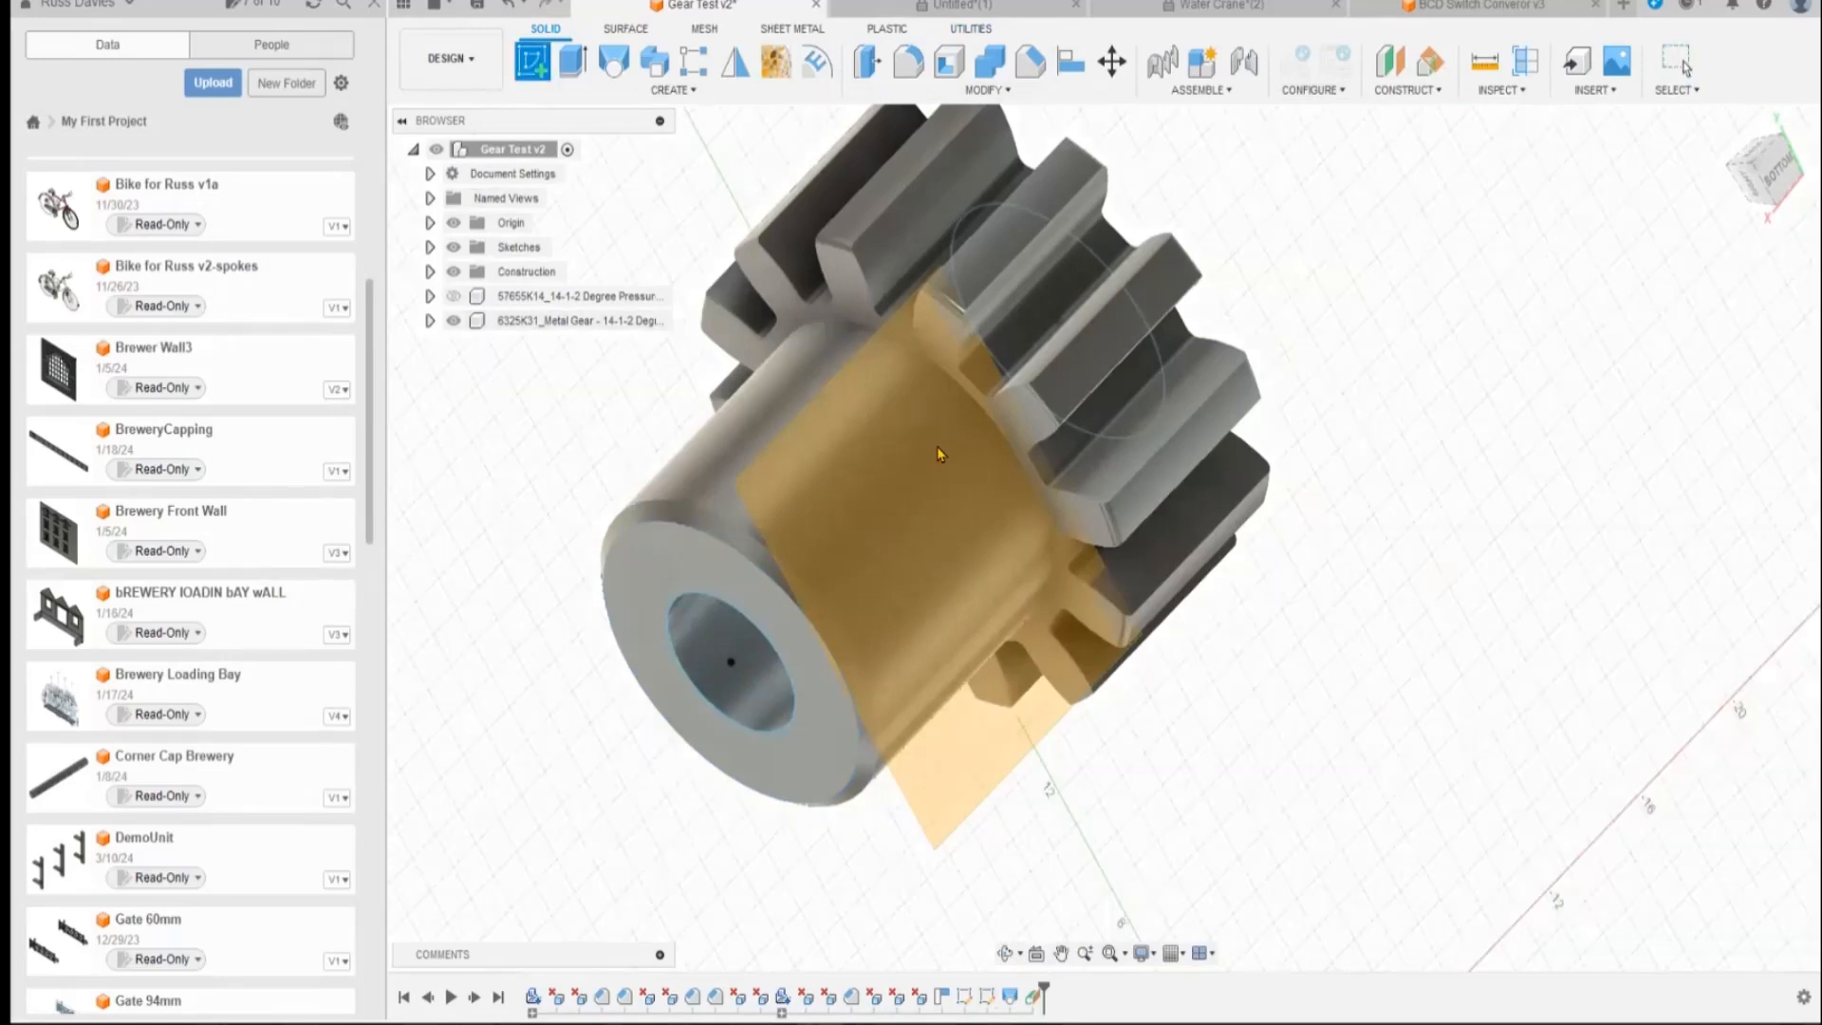
left_click(936, 436)
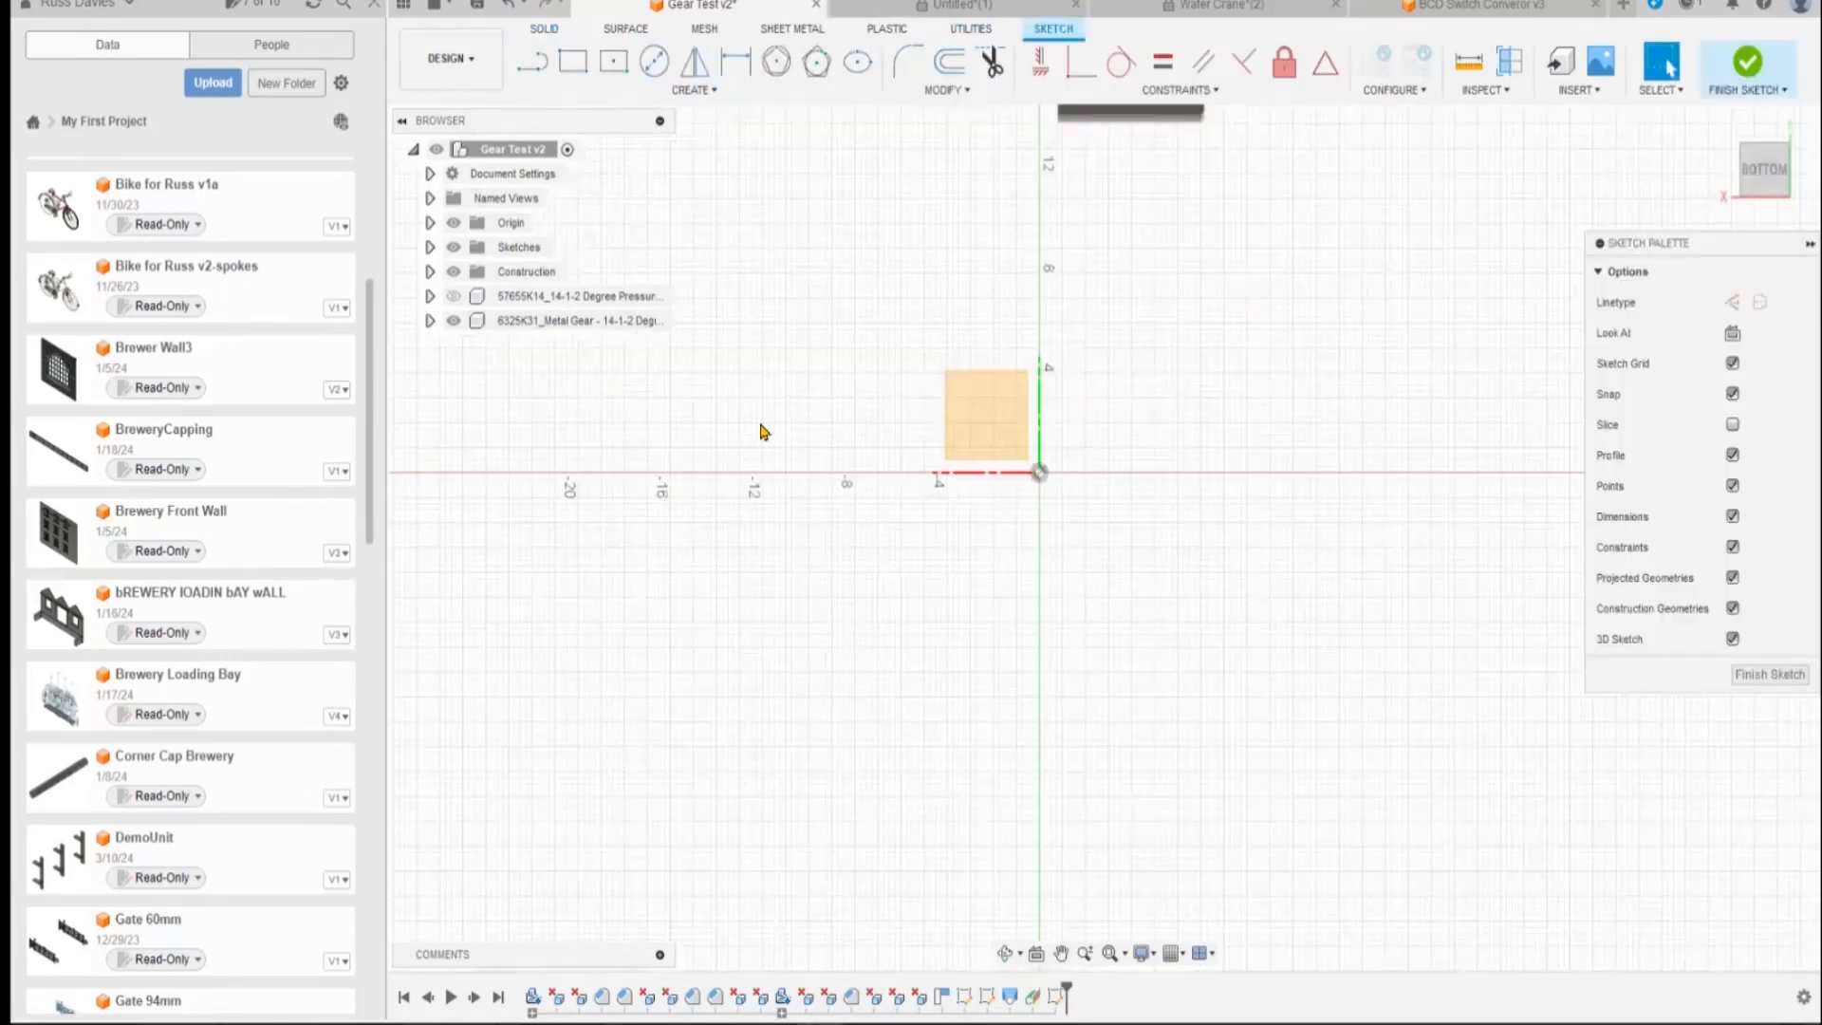
left_click(652, 63)
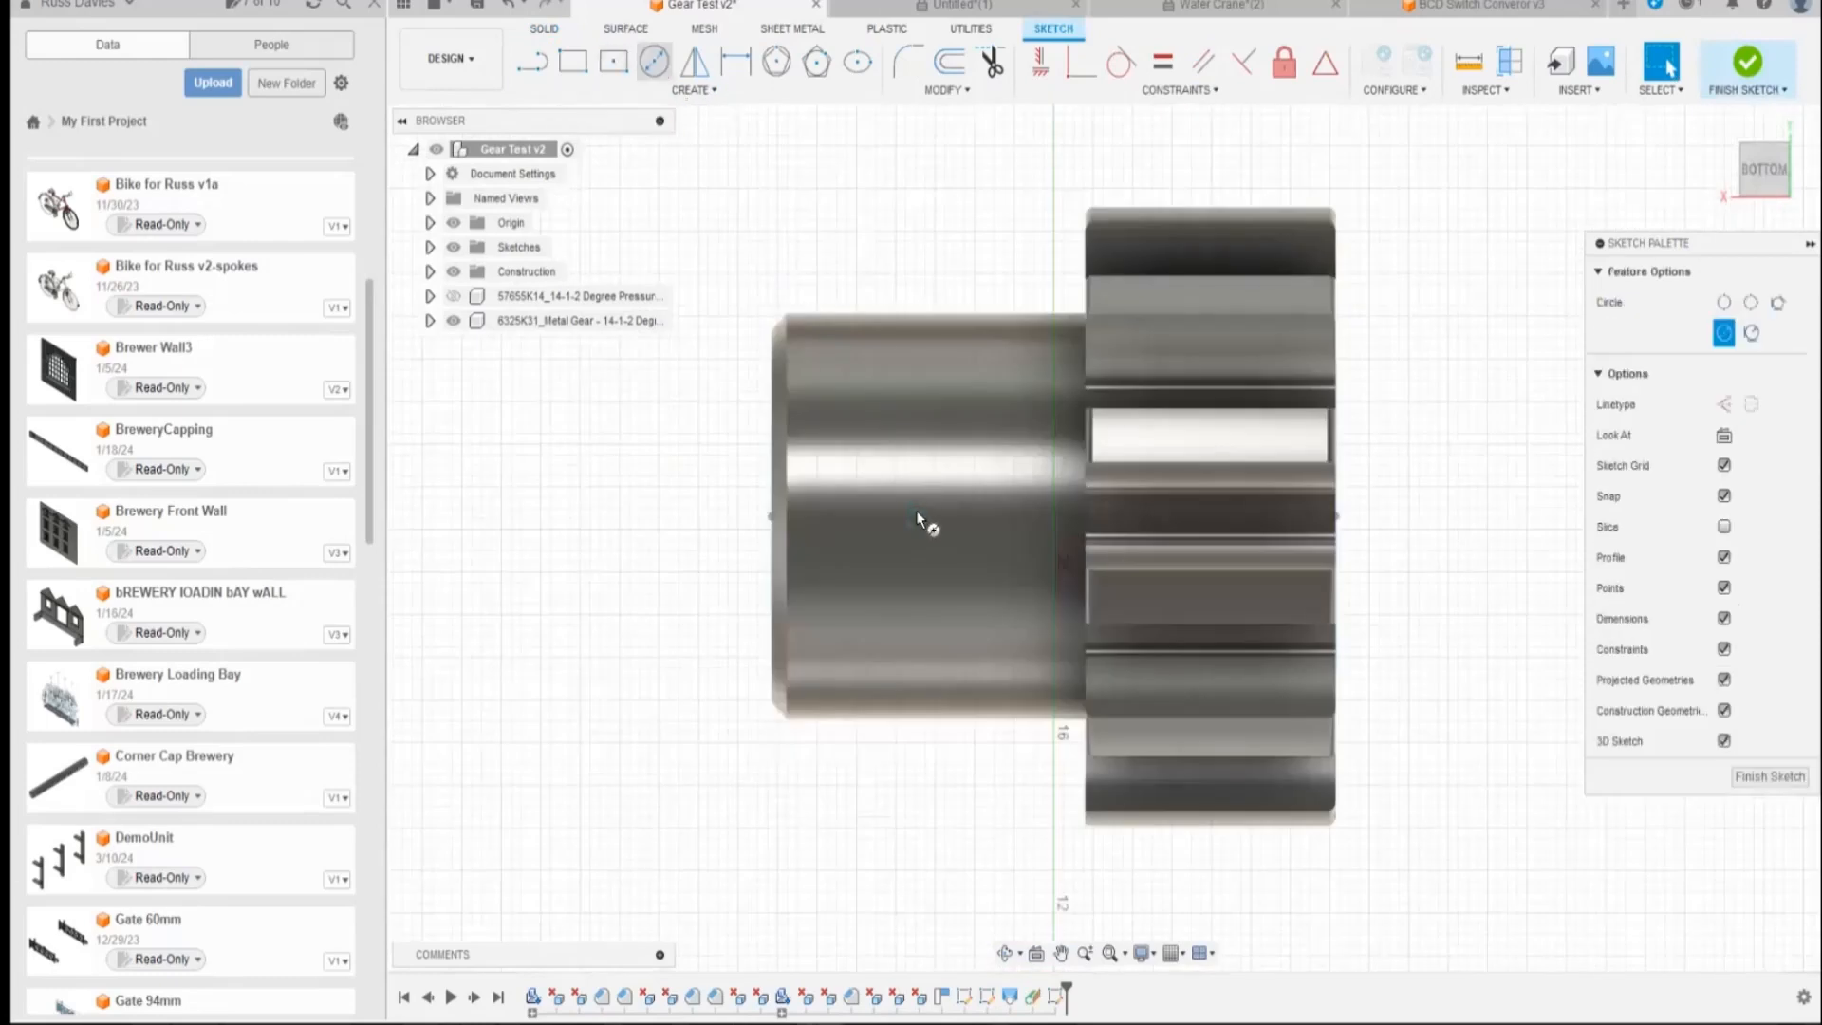
left_click(928, 507)
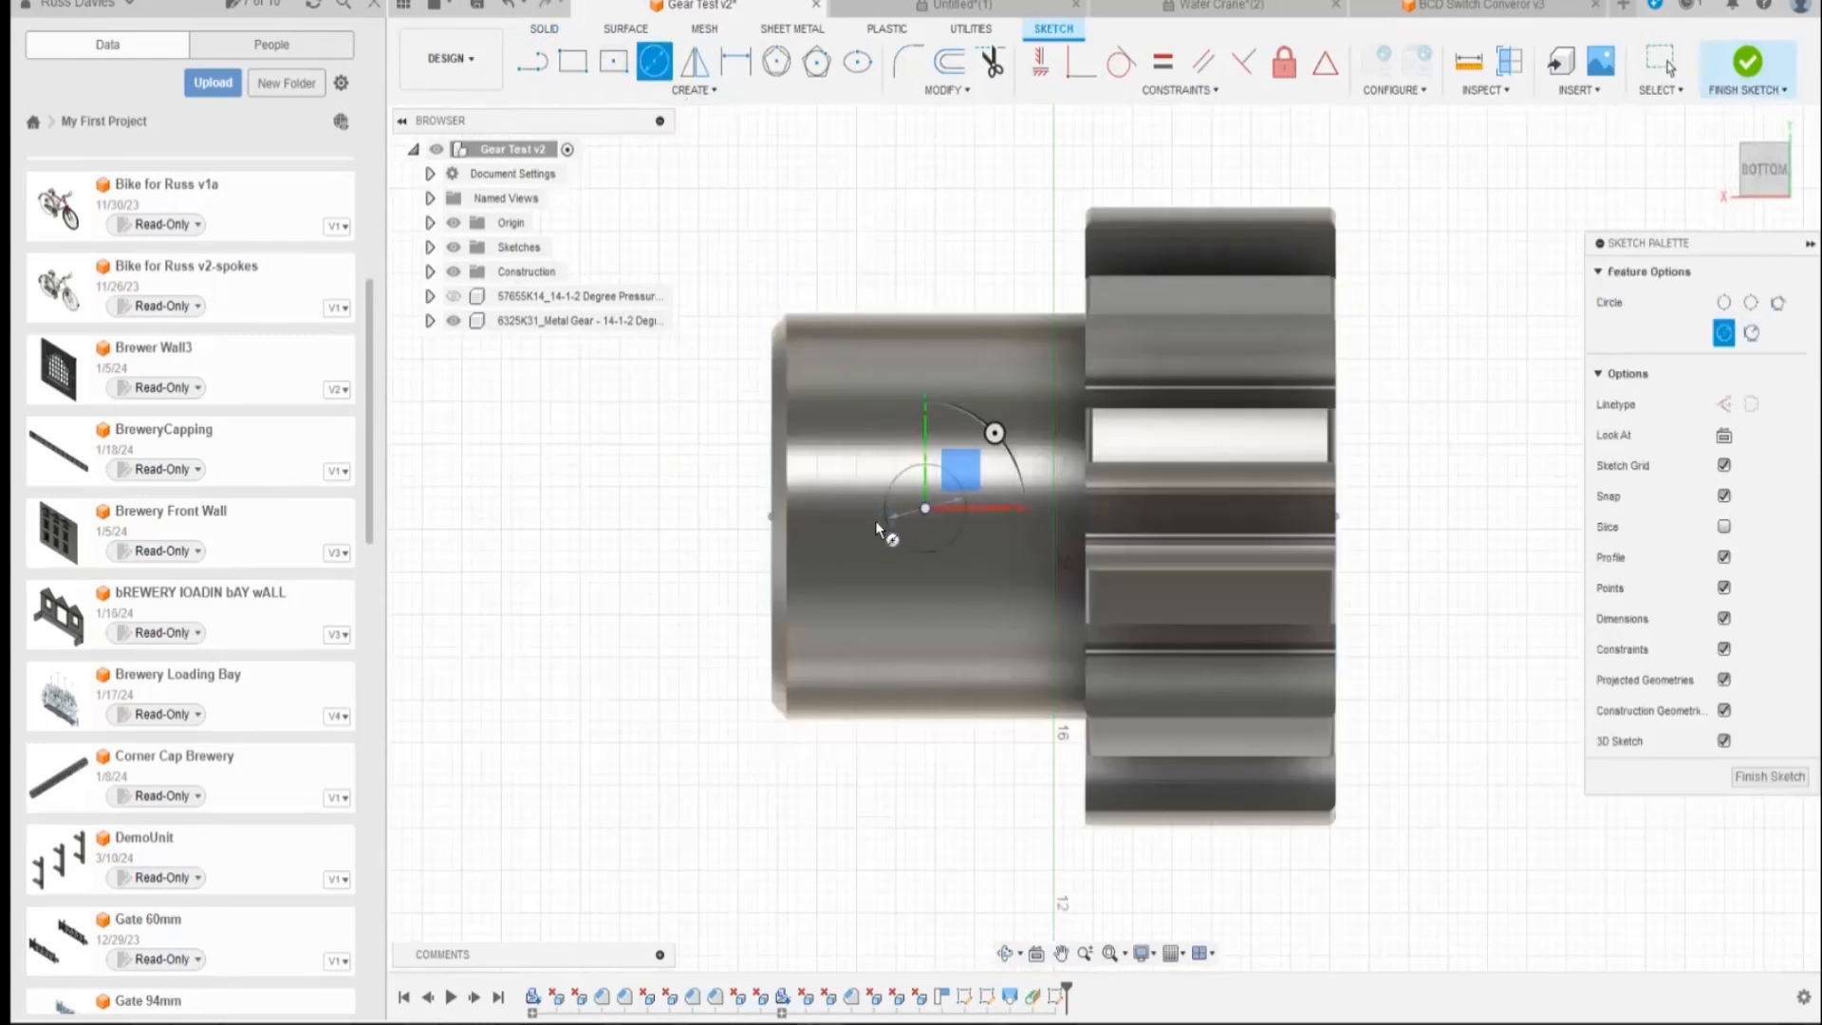
left_click(867, 517)
left_click(1749, 776)
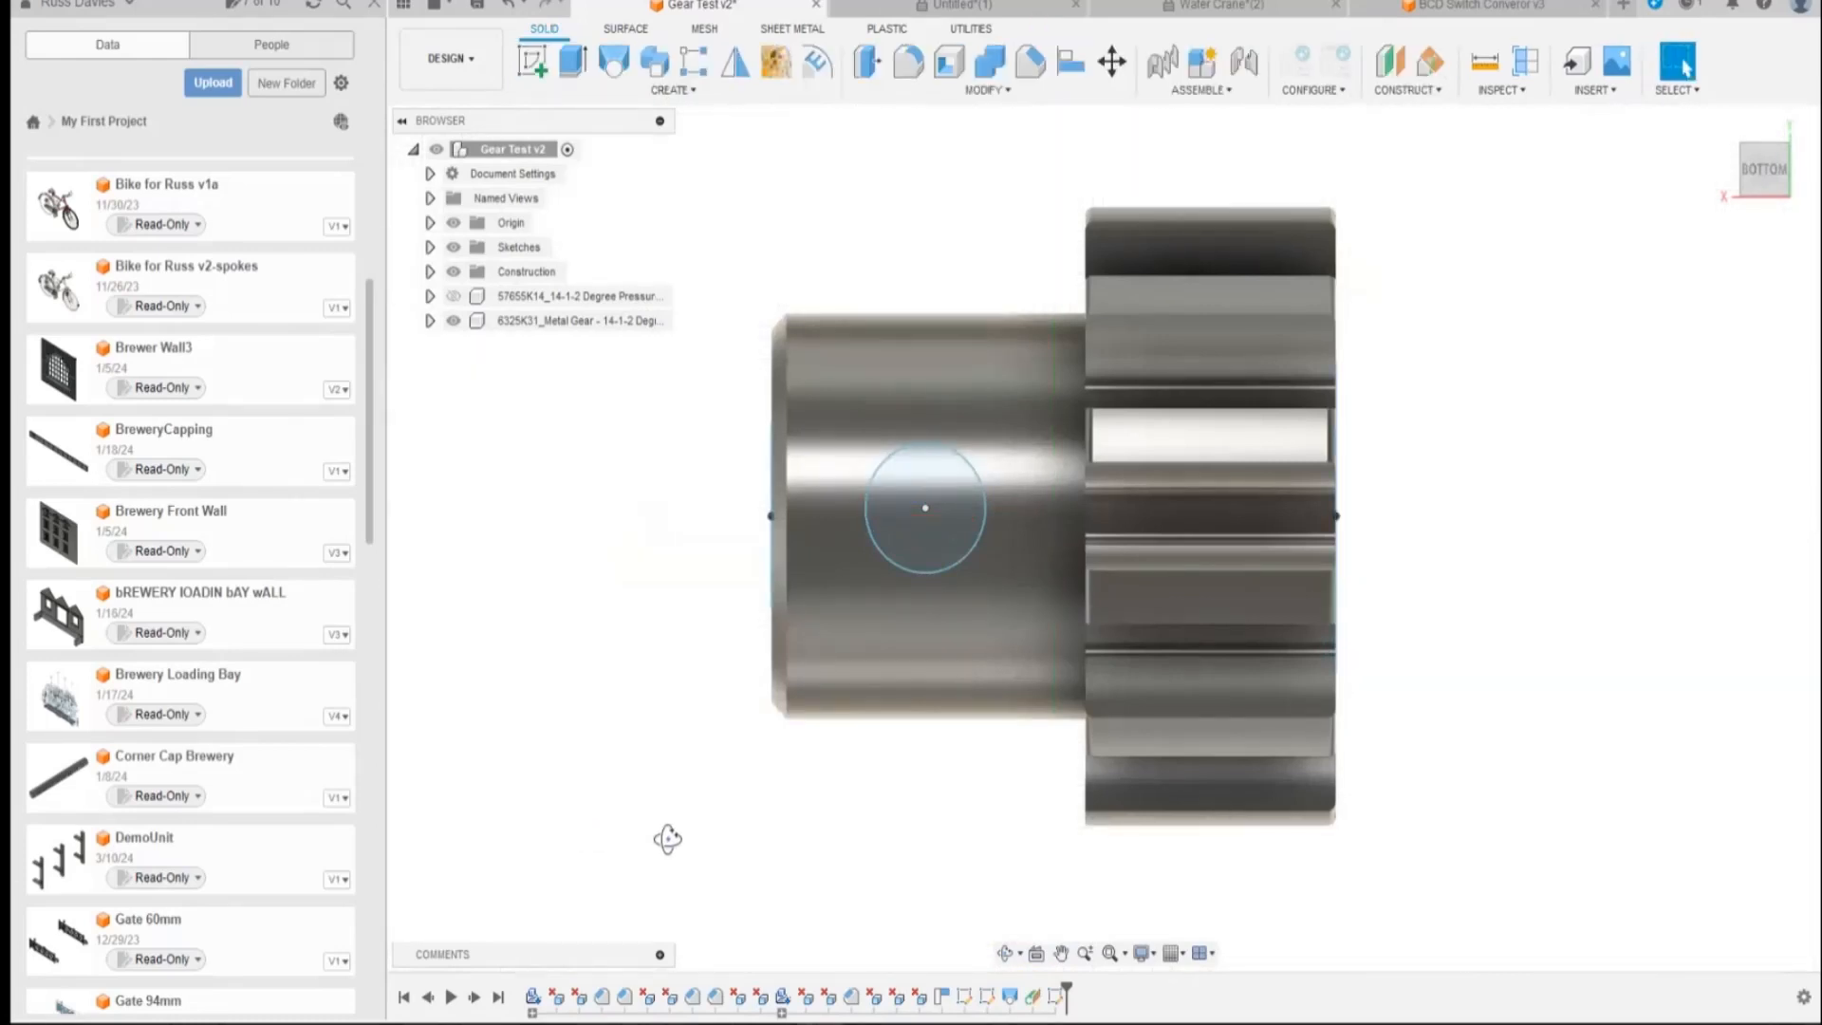
Extrude the circle about 6 mm inward as a cut, making a radial hole through the hub wall into the bore.
middle_click_drag(667, 839, 718, 793, "shift")
left_click(572, 61)
left_click(918, 527)
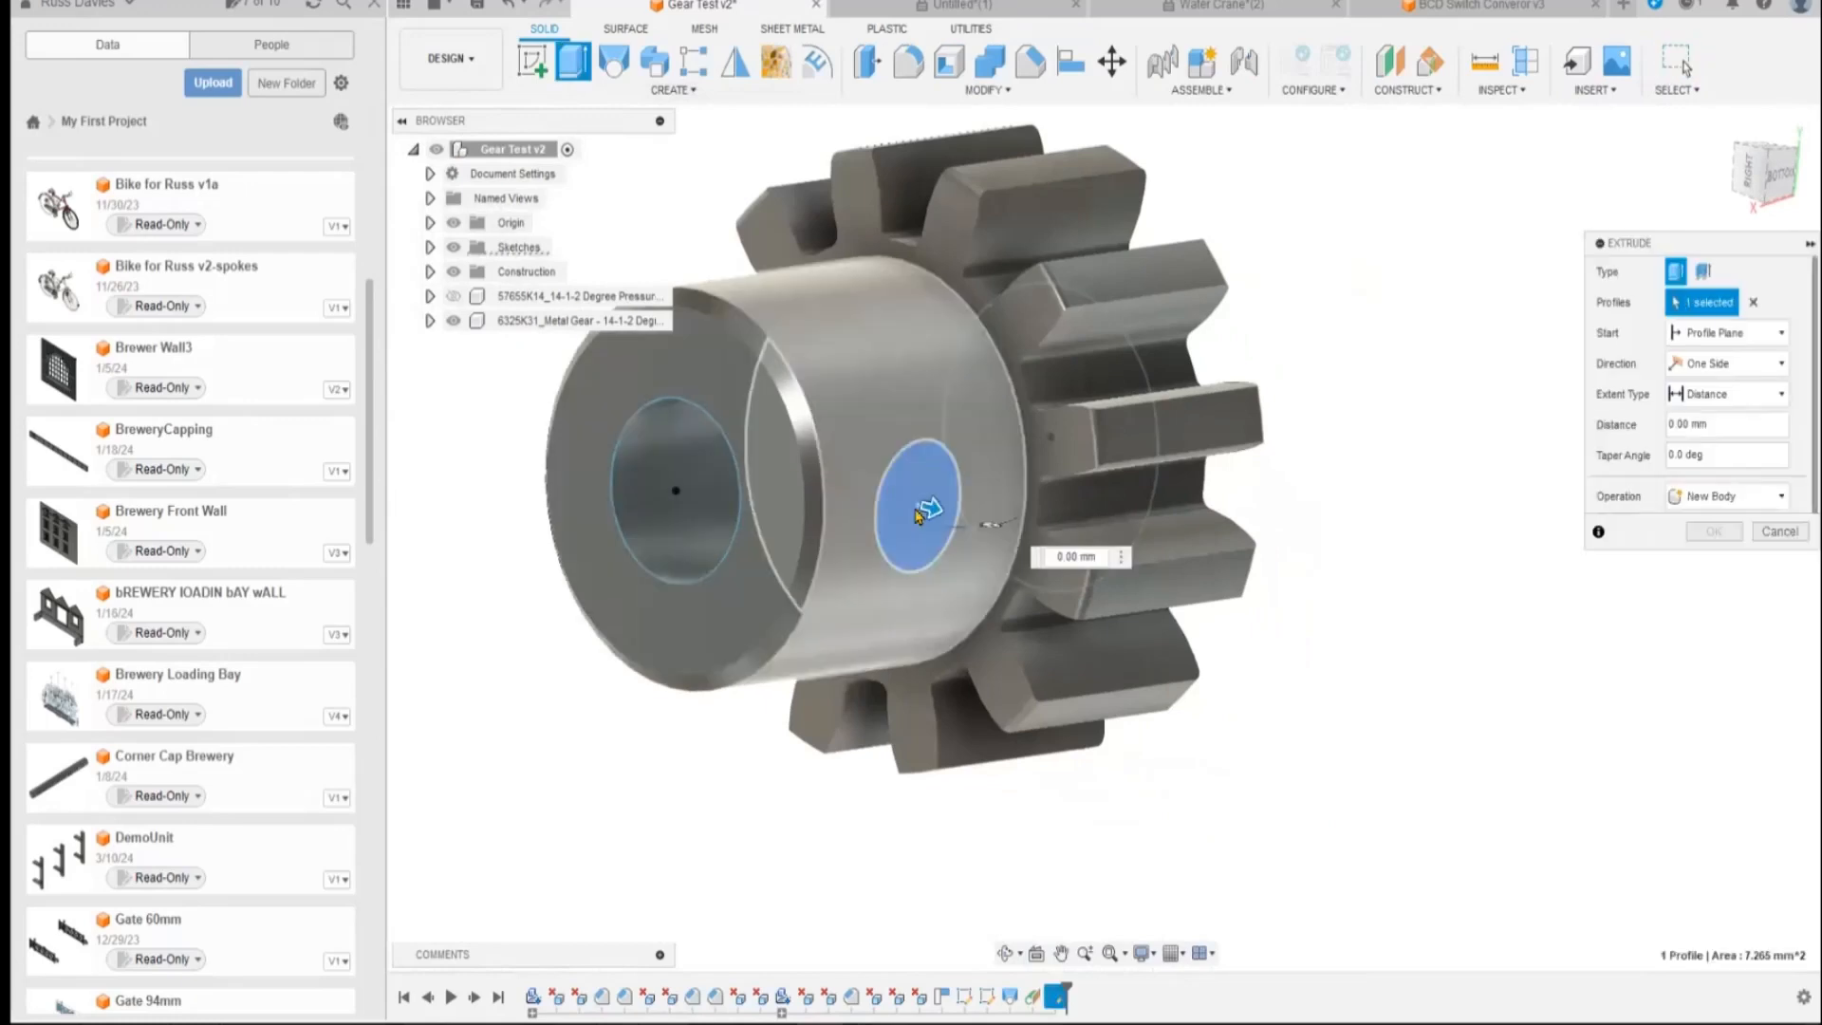
left_click_drag(929, 505, 715, 447)
middle_click_drag(715, 447, 657, 784, "shift")
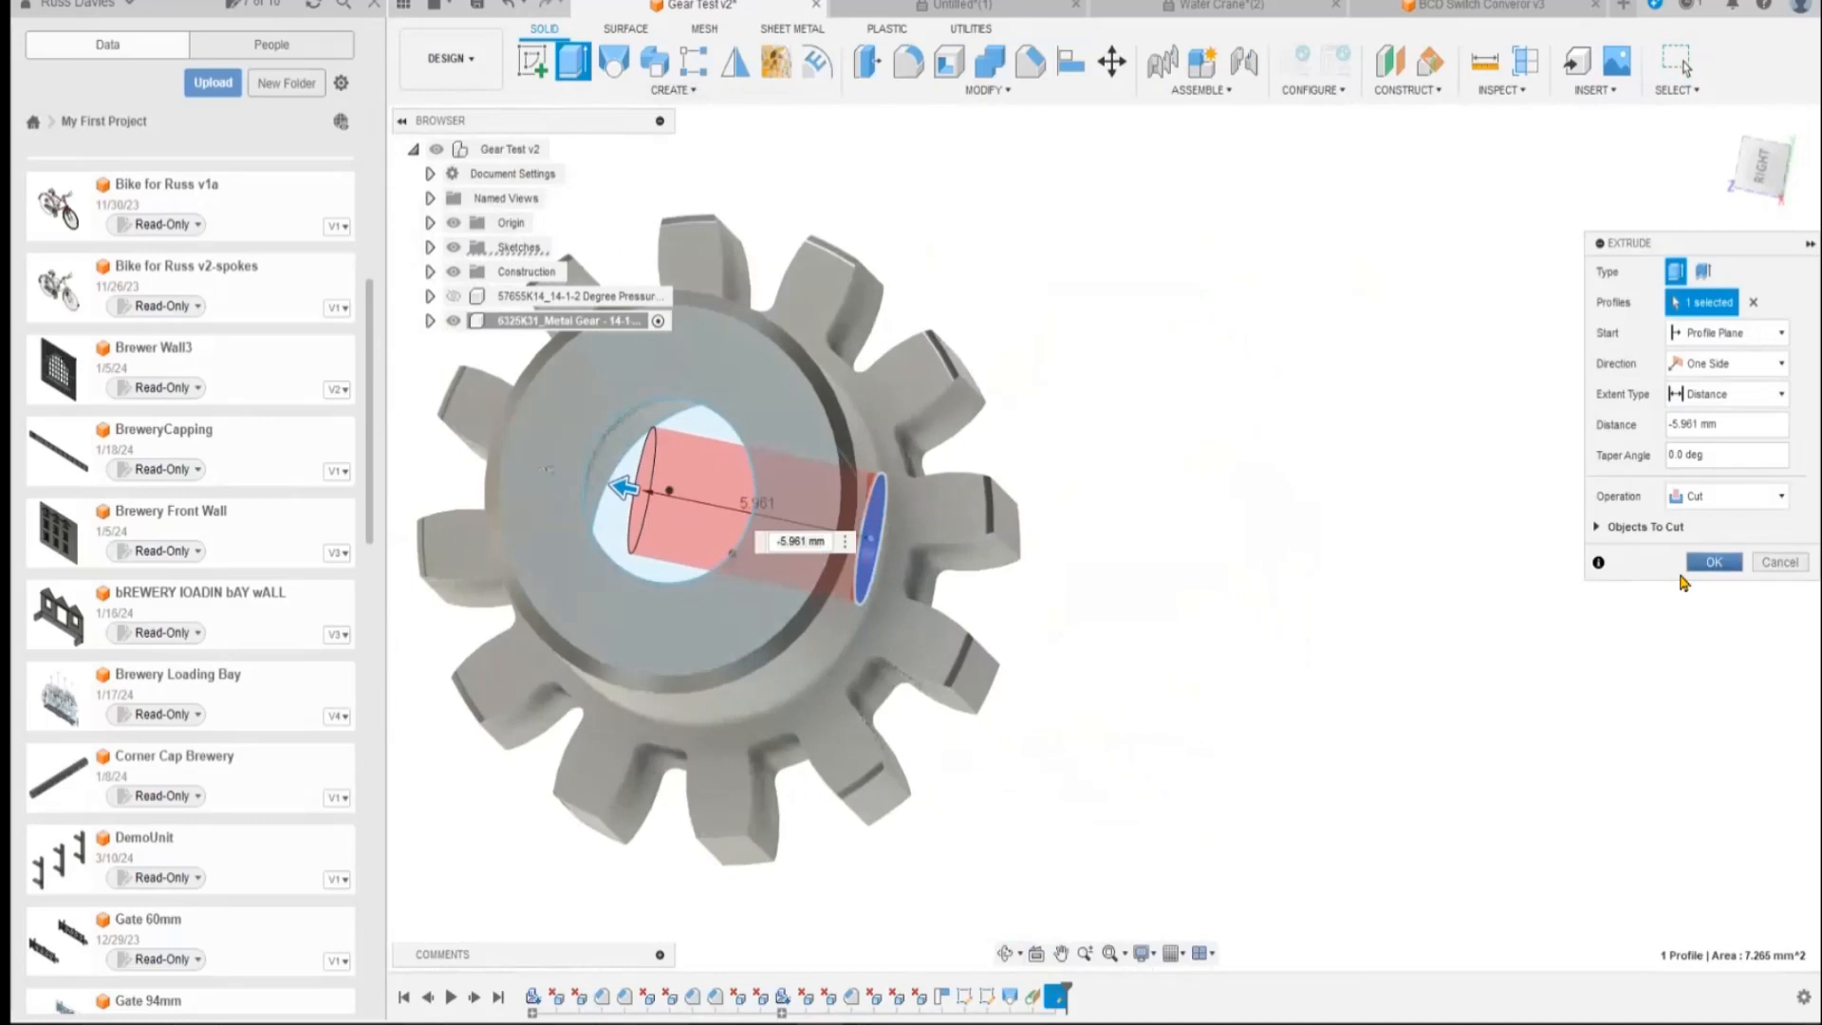
left_click(1713, 561)
scroll(712, 878, "up", 5)
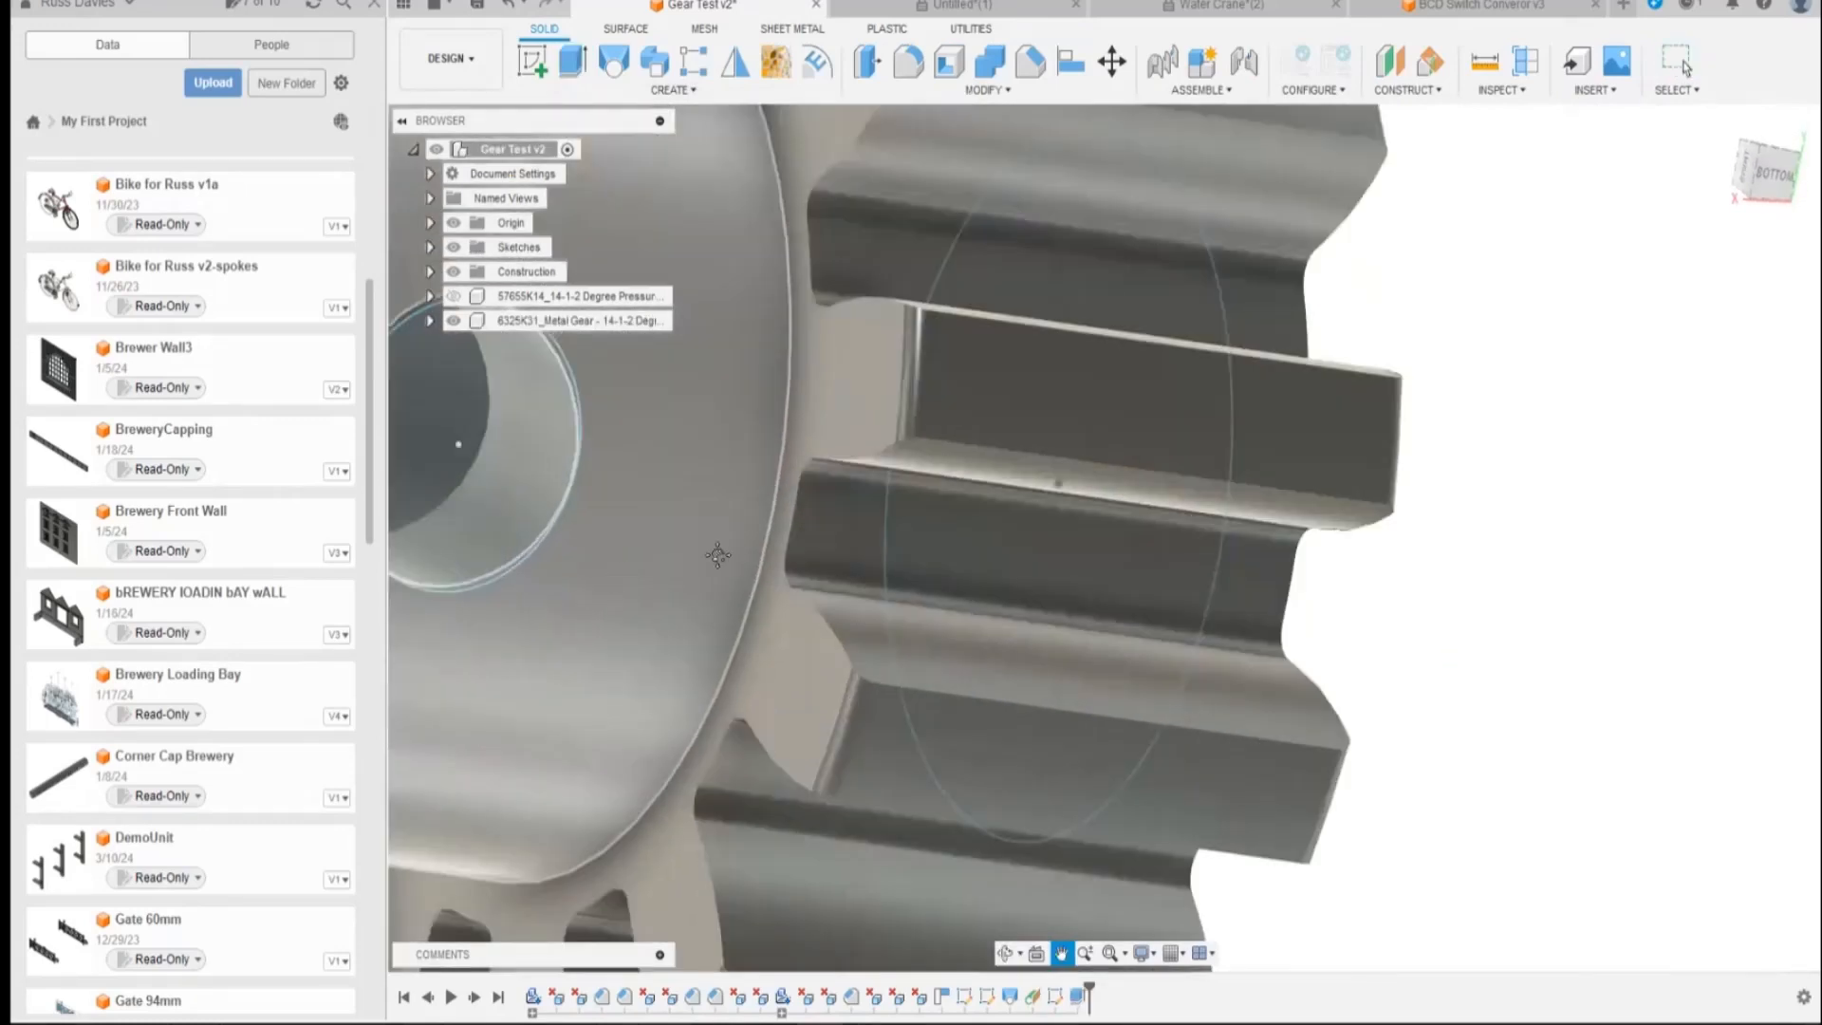